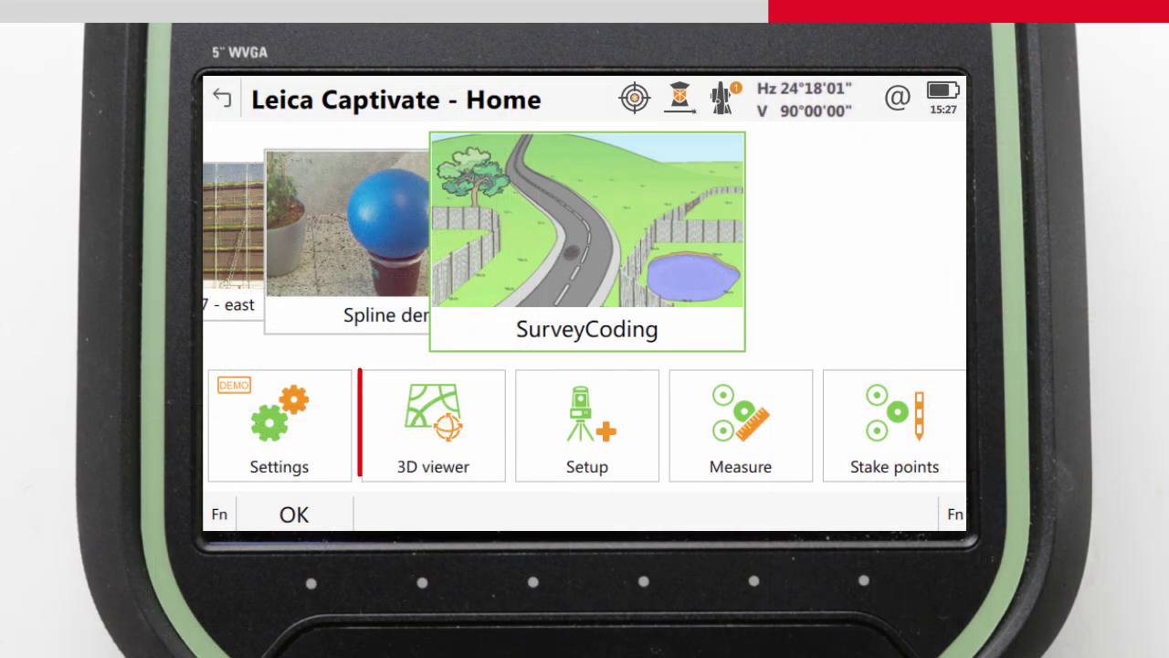
# Step: Open the SurveyCoding job map, zoom to a 1.7 m scale and pan to point TPS0044
pyautogui.click(504, 373)
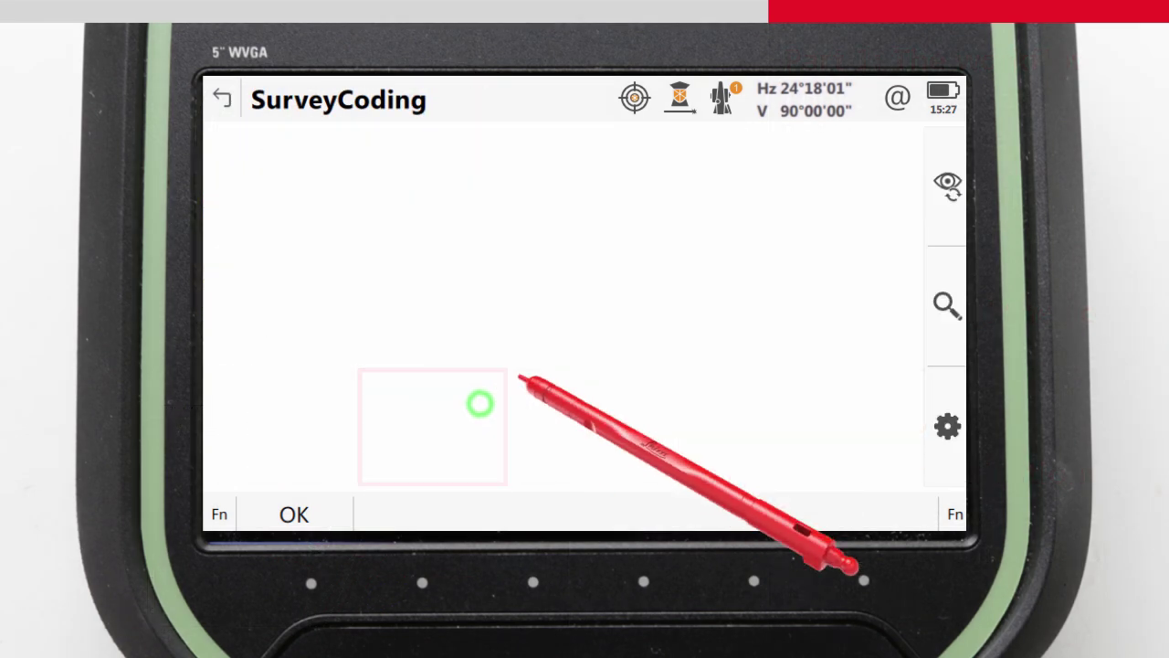
pyautogui.click(945, 248)
pyautogui.click(899, 261)
pyautogui.moveTo(891, 255); pyautogui.dragTo(679, 230)
pyautogui.click(899, 261)
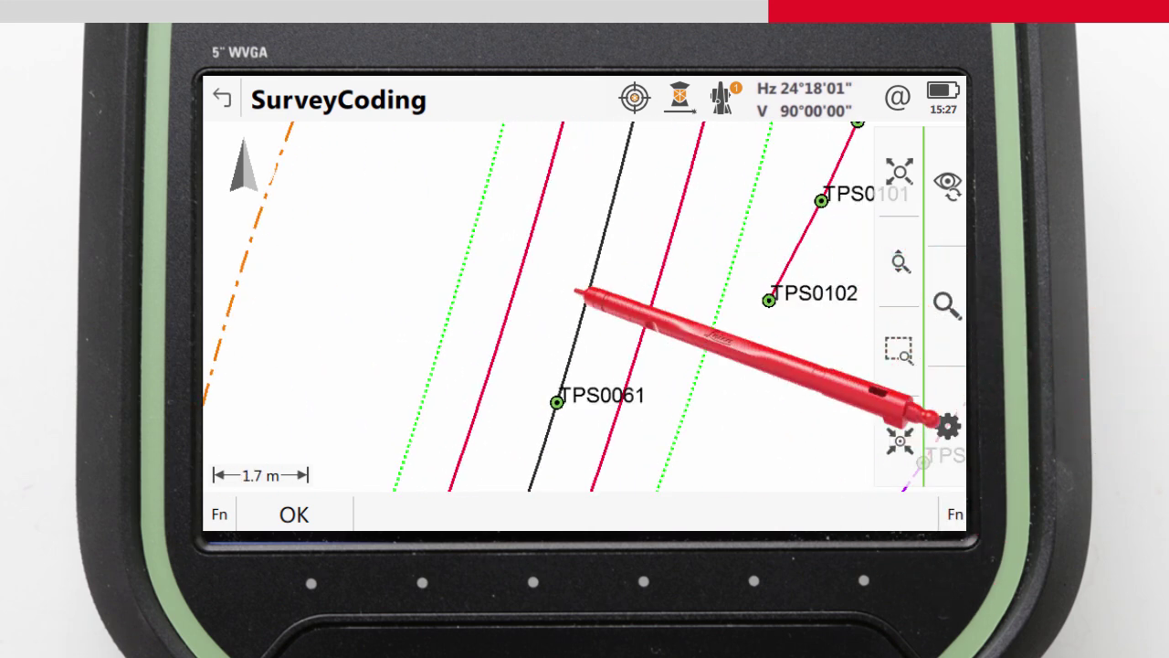
pyautogui.moveTo(535, 313); pyautogui.dragTo(795, 243)
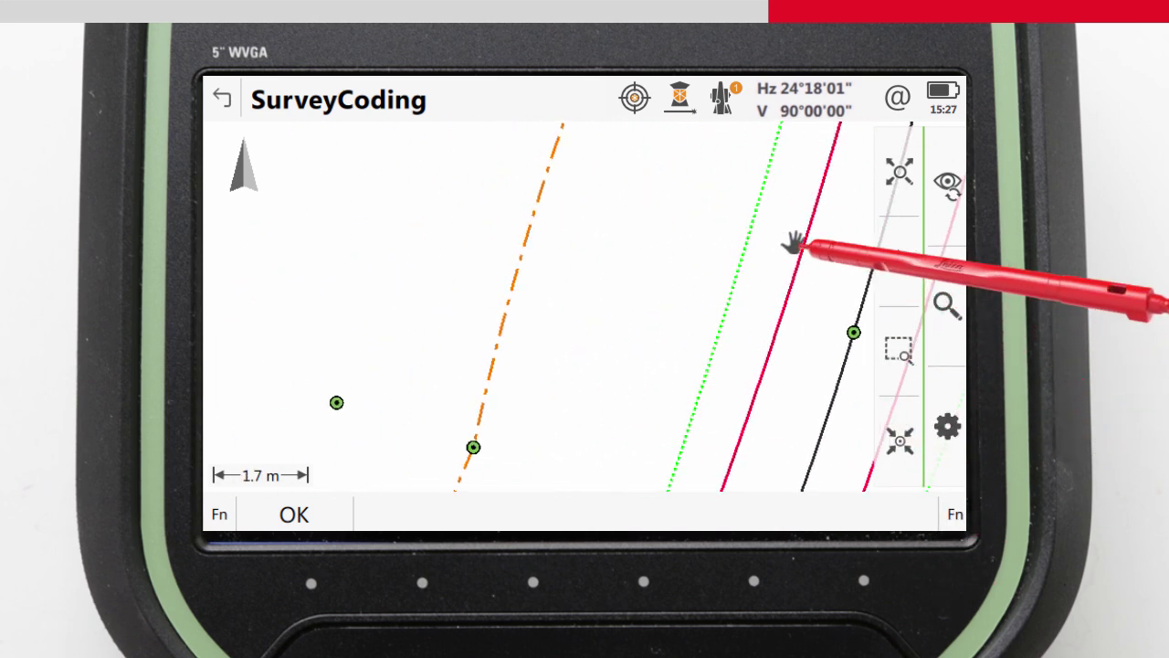
# Step: Check TPS0044's tree attributes (Height 12, Canopy 2.5, Oak) in the point editor and store it
pyautogui.click(336, 402)
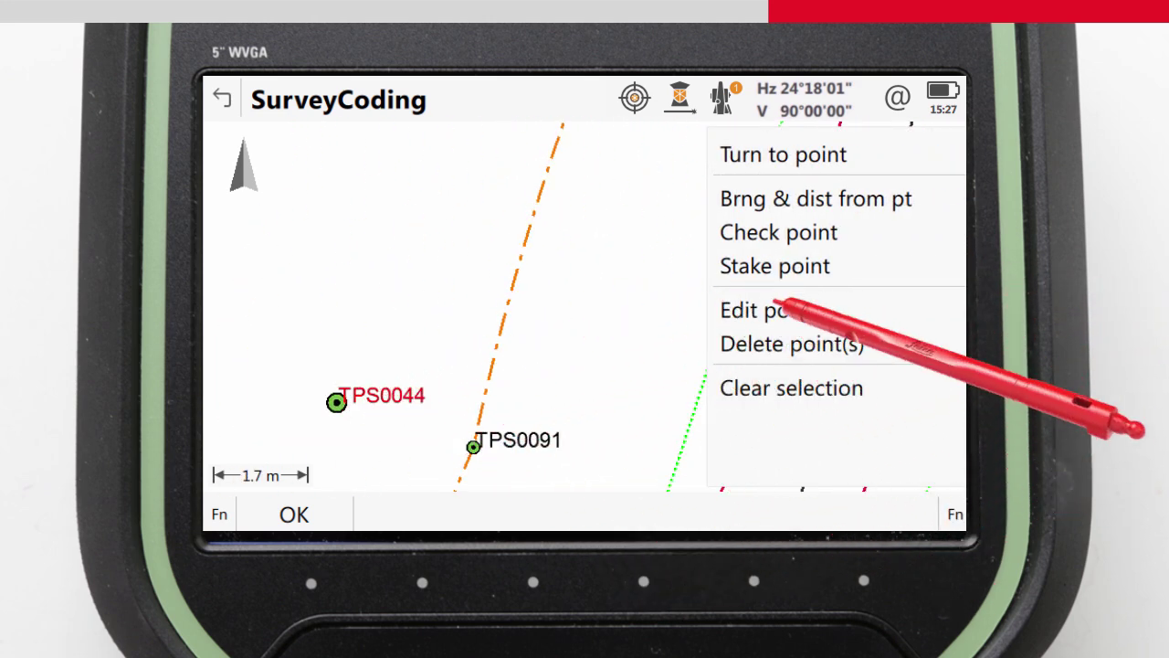
pyautogui.click(770, 310)
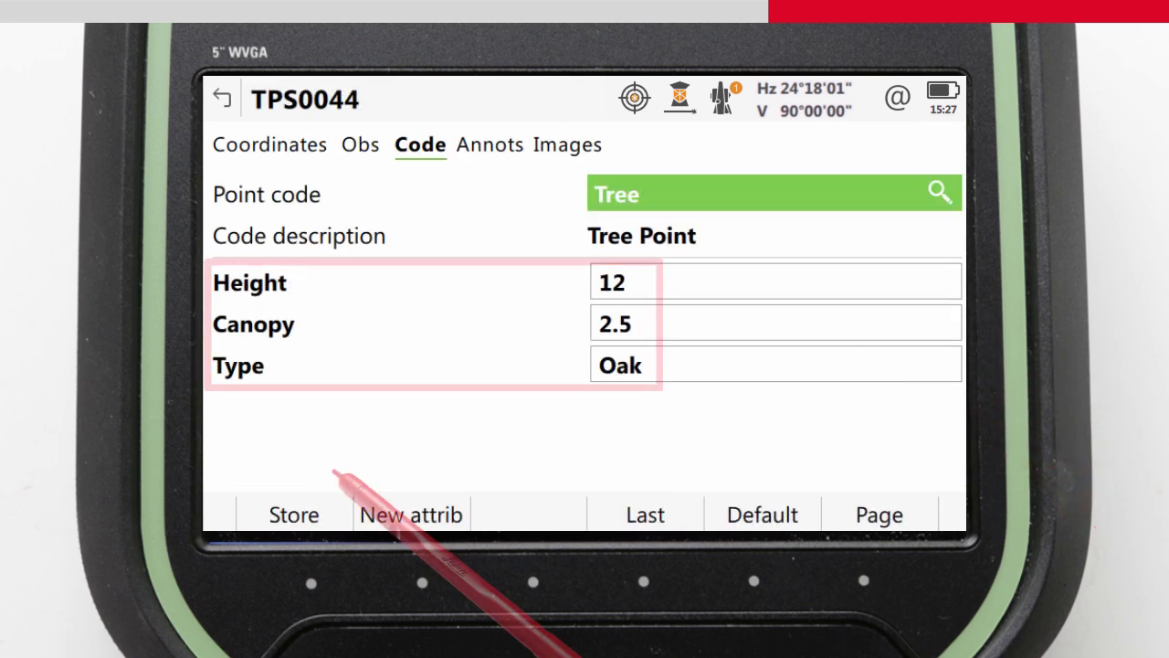
pyautogui.click(323, 512)
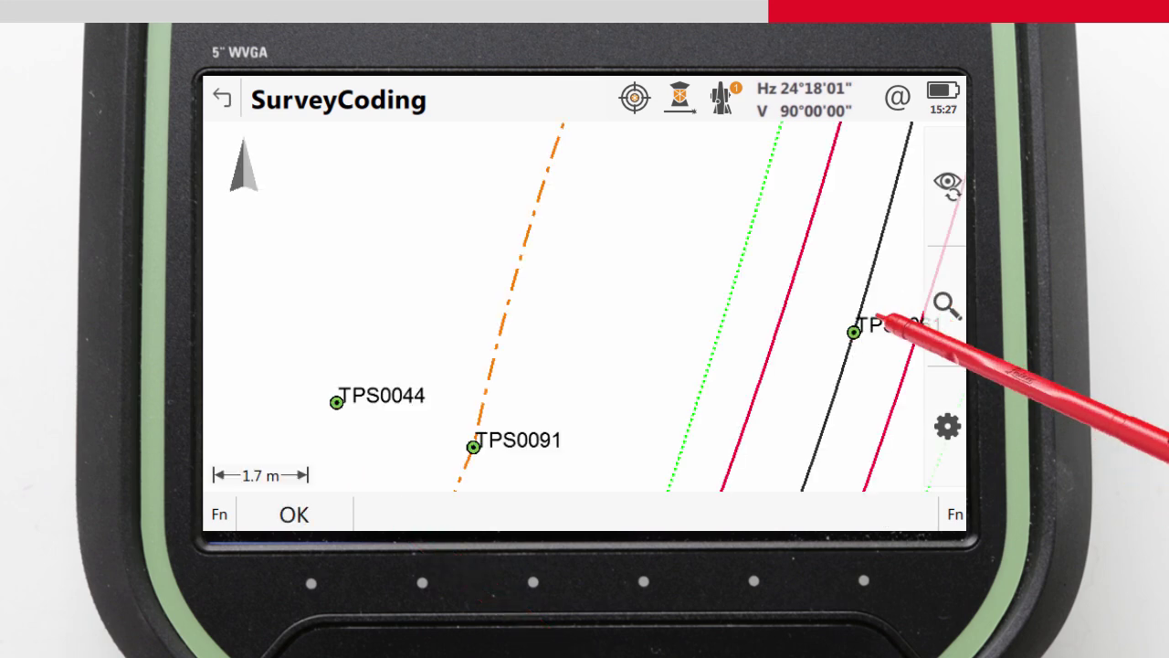
pyautogui.moveTo(855, 334)
pyautogui.mouseDown()
pyautogui.moveTo(426, 275)
pyautogui.moveTo(347, 202)
pyautogui.mouseUp()
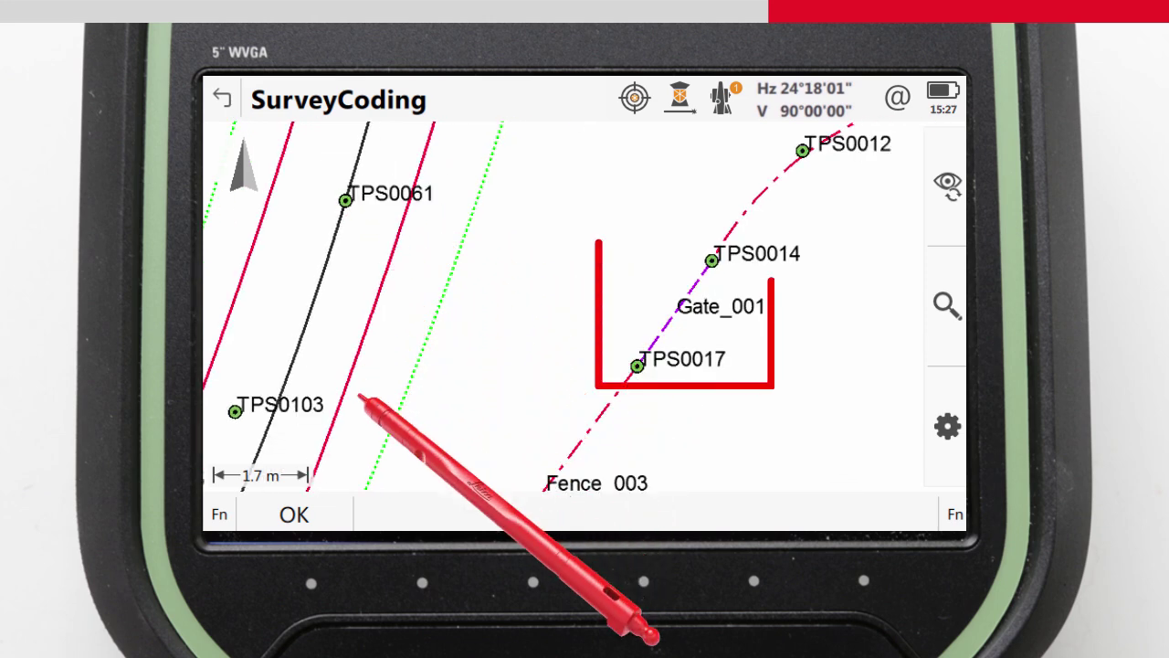
pyautogui.moveTo(680, 447)
pyautogui.mouseDown()
pyautogui.moveTo(665, 261)
pyautogui.moveTo(718, 164)
pyautogui.mouseUp()
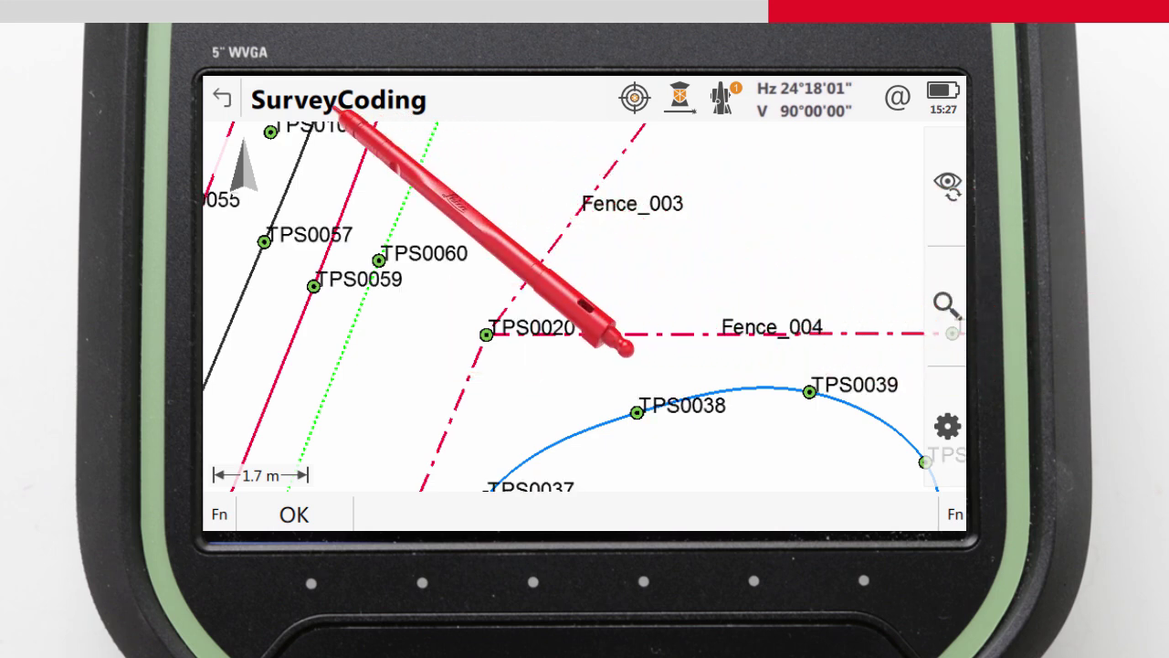
pyautogui.moveTo(339, 156)
pyautogui.mouseDown()
pyautogui.moveTo(793, 391)
pyautogui.moveTo(940, 209)
pyautogui.mouseUp()
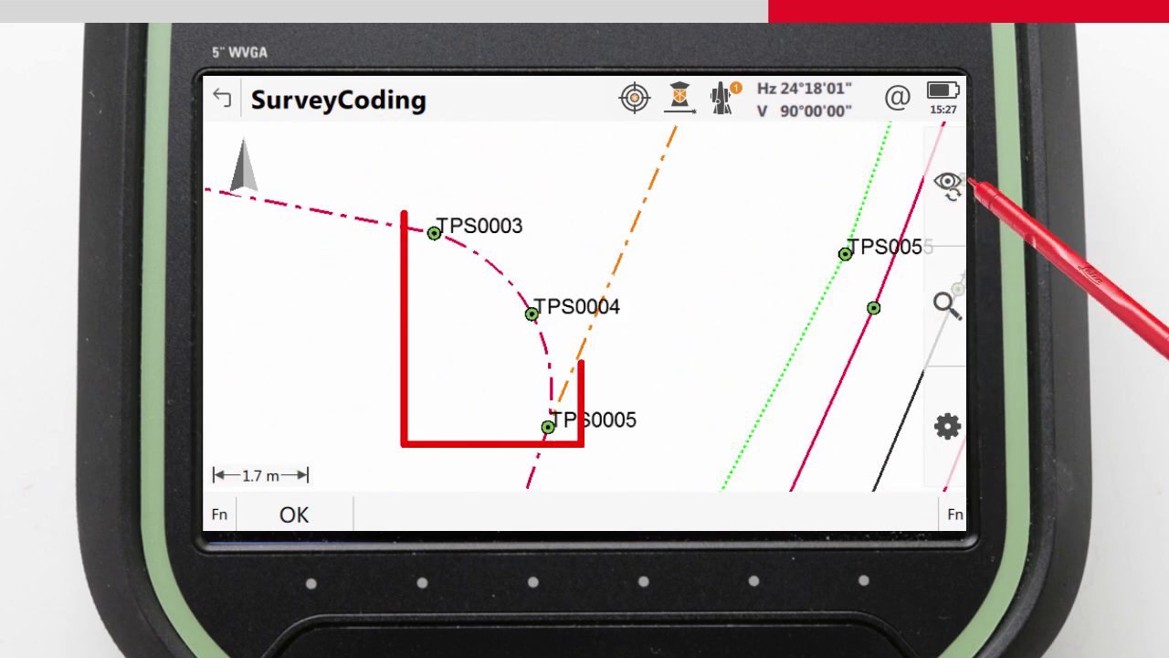
pyautogui.moveTo(911, 146); pyautogui.dragTo(306, 443)
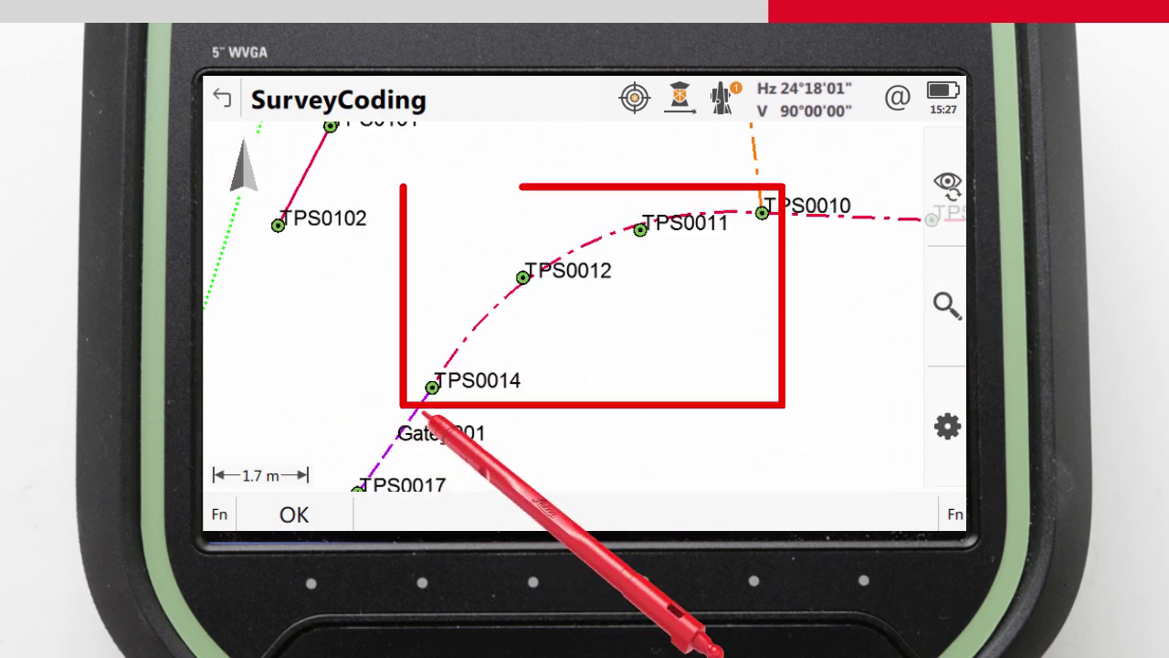
pyautogui.moveTo(664, 419)
pyautogui.mouseDown()
pyautogui.moveTo(569, 256)
pyautogui.moveTo(605, 326)
pyautogui.moveTo(684, 161)
pyautogui.moveTo(624, 348)
pyautogui.moveTo(684, 246)
pyautogui.mouseUp()
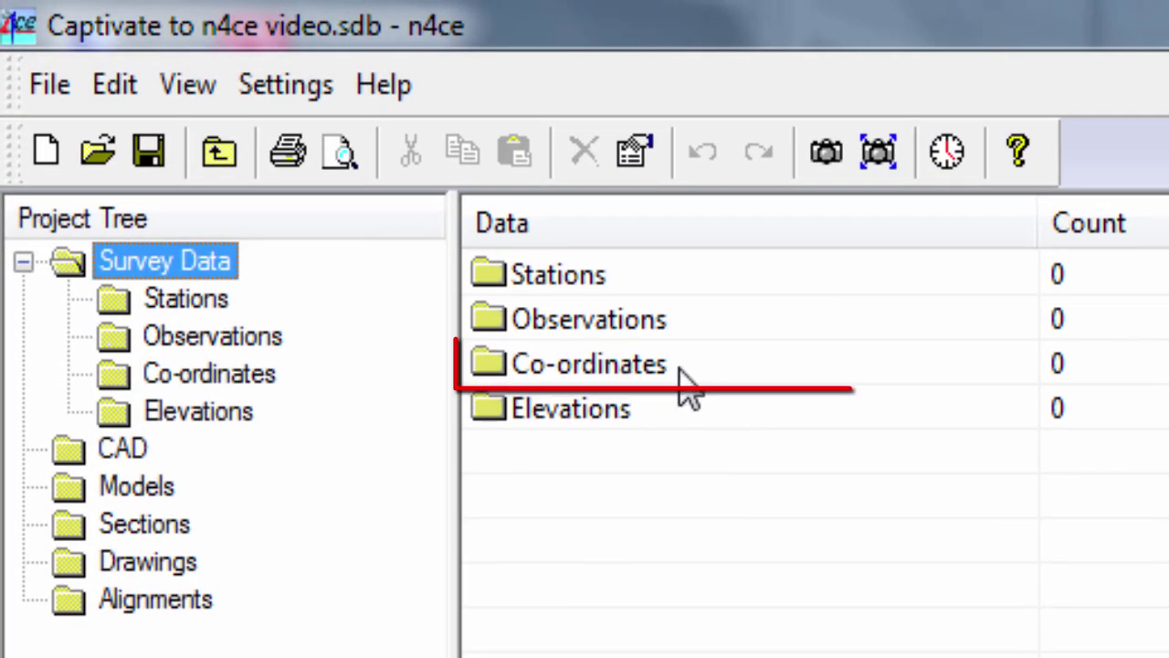
pyautogui.click(639, 314)
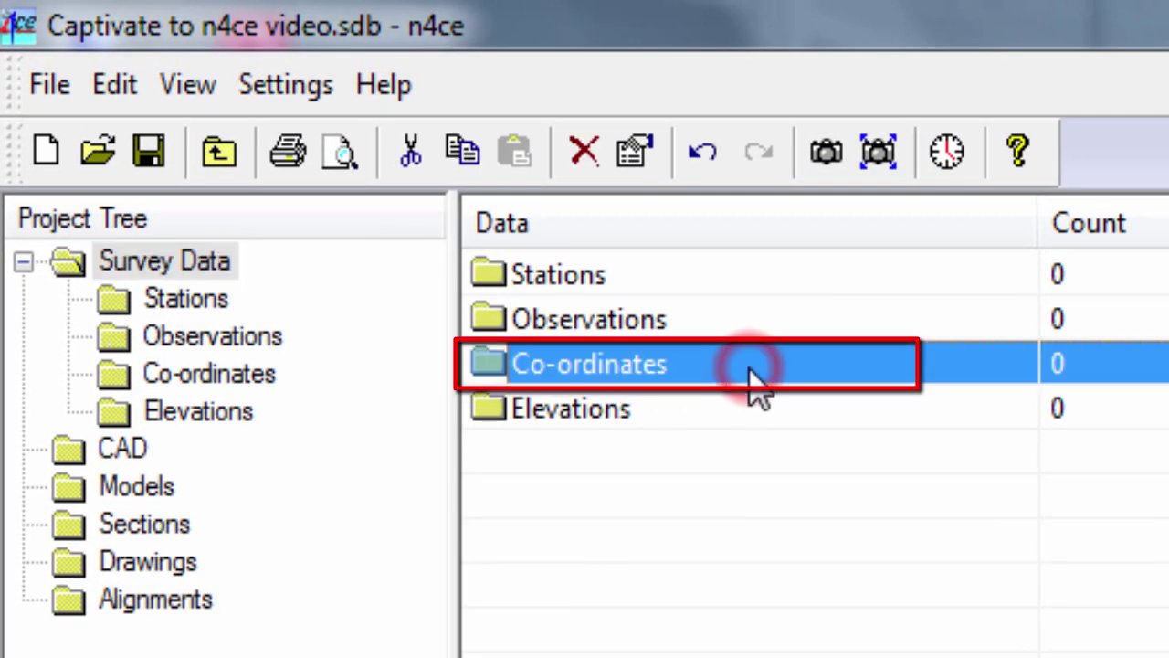
pyautogui.click(844, 327)
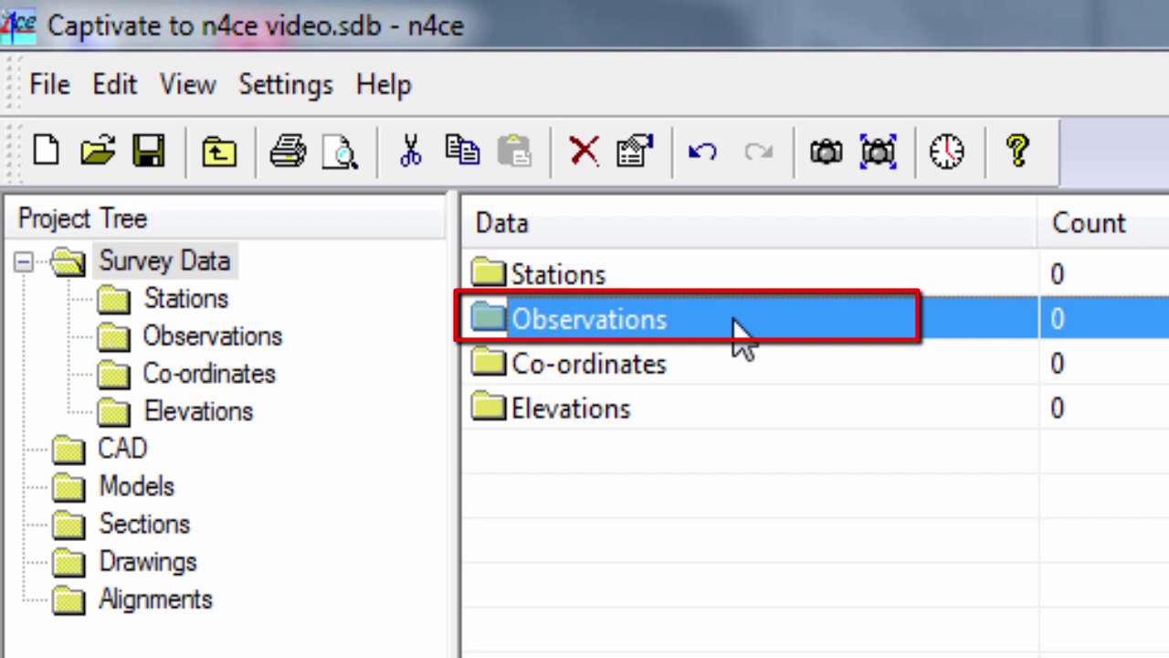
# Step: Import SurveyCoding_0001_0429_093020.XCF as a Leica DBX job via XML Files into Observations
pyautogui.rightClick(685, 316)
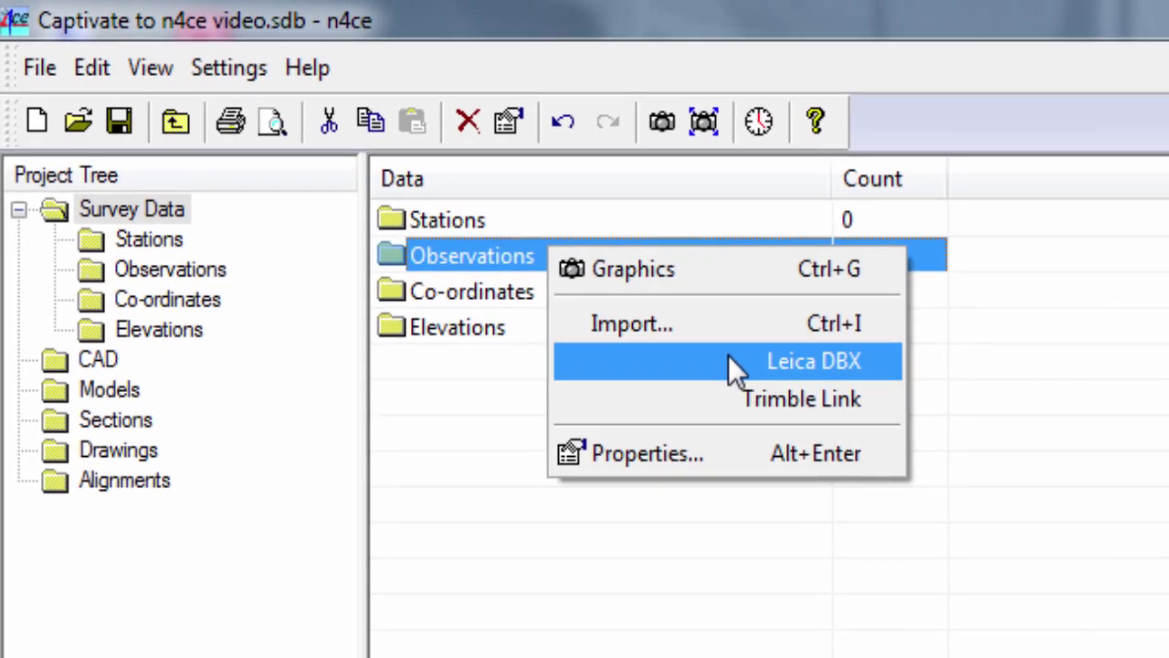
pyautogui.click(931, 448)
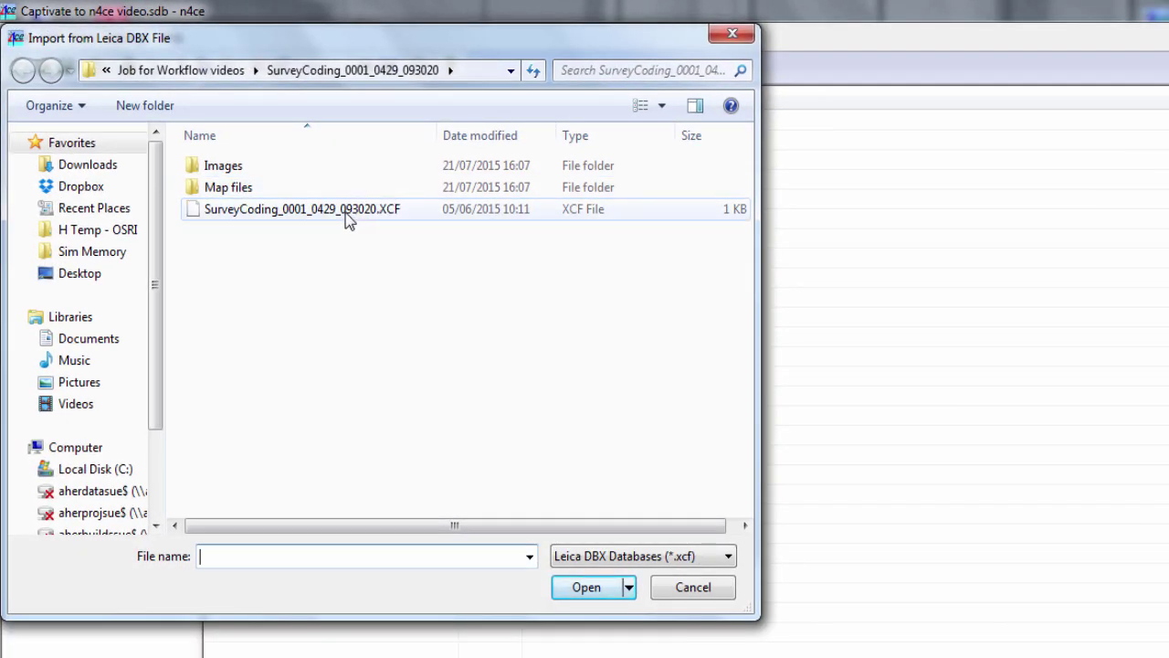
pyautogui.click(348, 212)
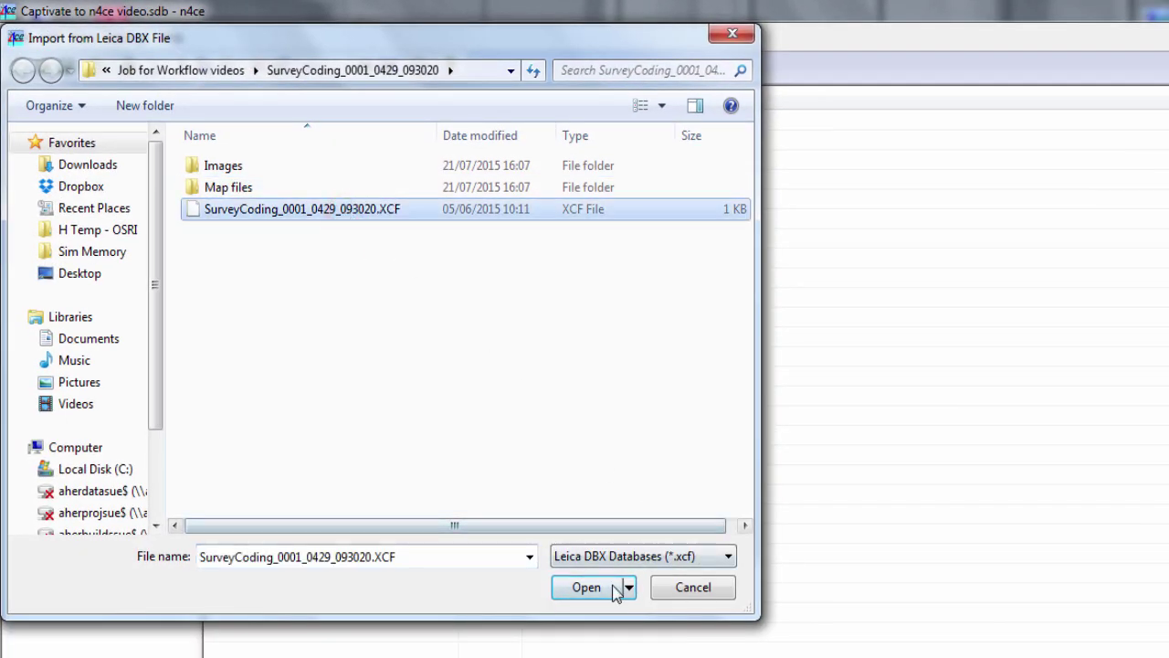
pyautogui.click(585, 589)
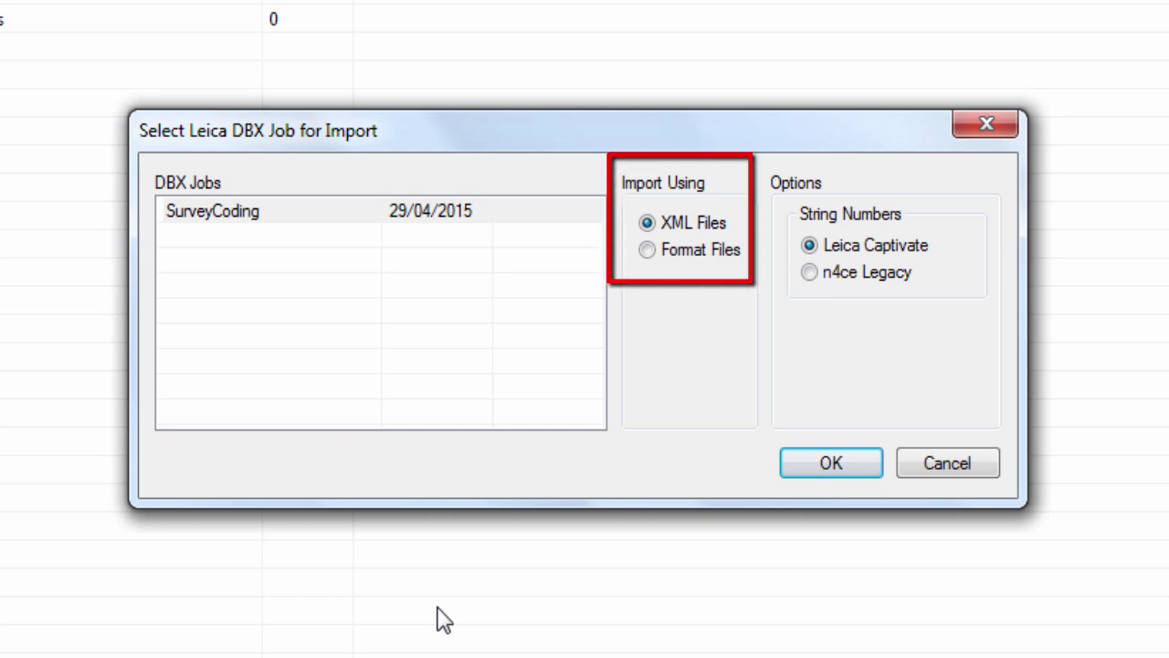
pyautogui.click(795, 470)
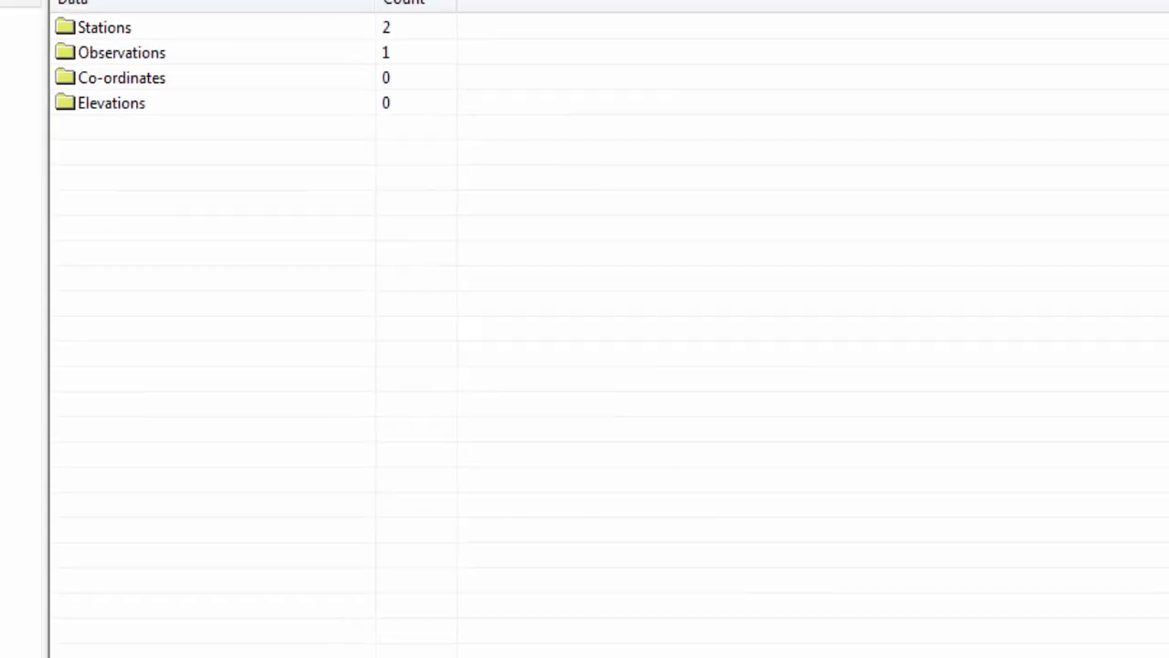
# Step: Reduce SurveyCoding_0 with the current tolerances and review ST001's computed Easting, Northing and Height values
pyautogui.click(129, 199)
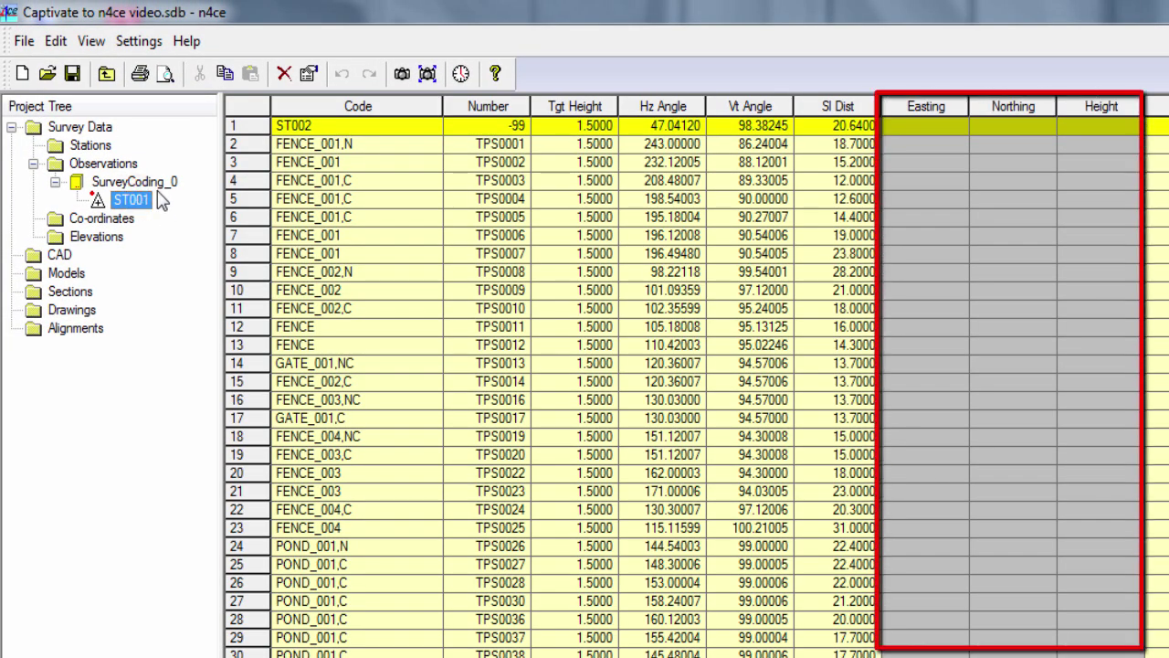
pyautogui.rightClick(155, 182)
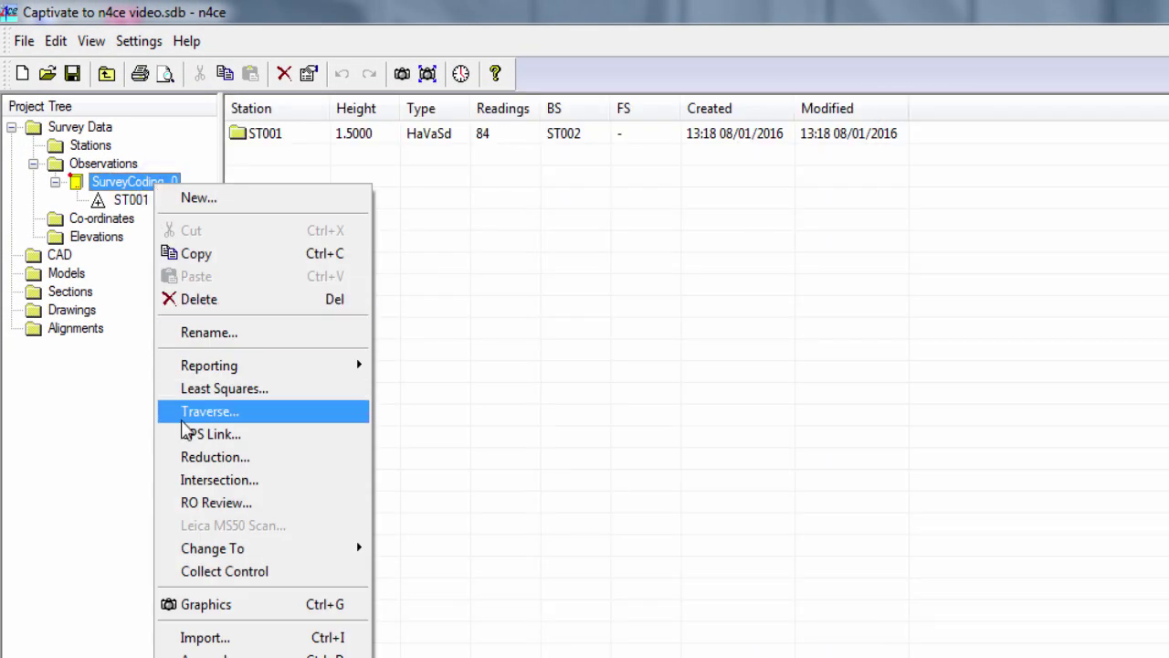
pyautogui.click(215, 456)
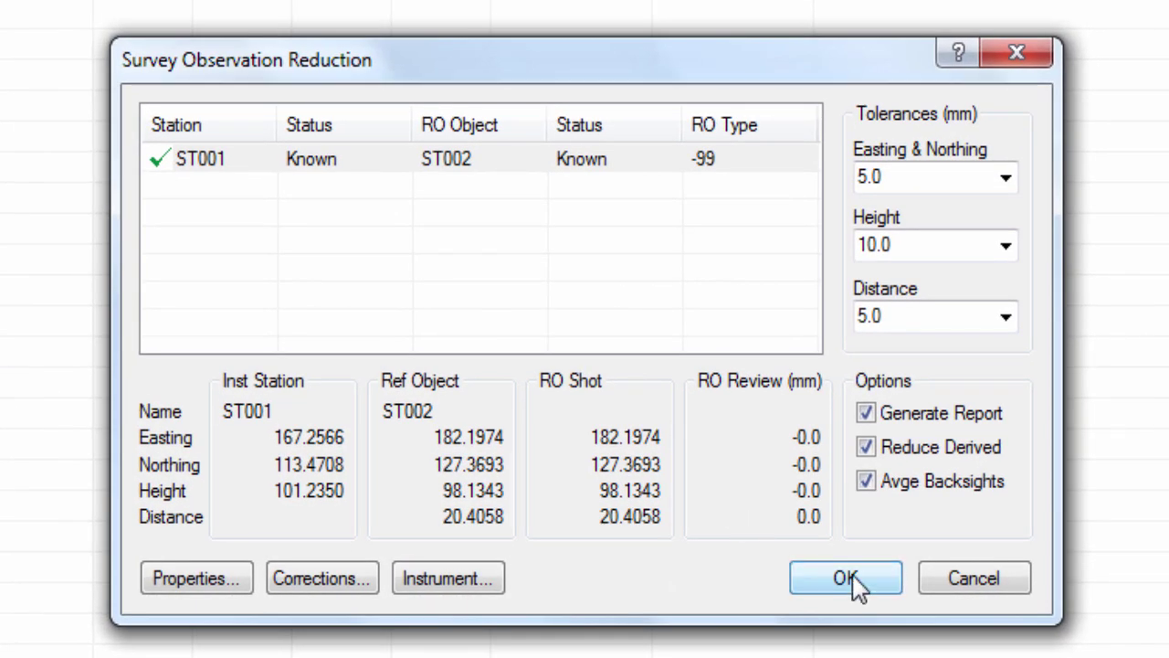
pyautogui.click(853, 579)
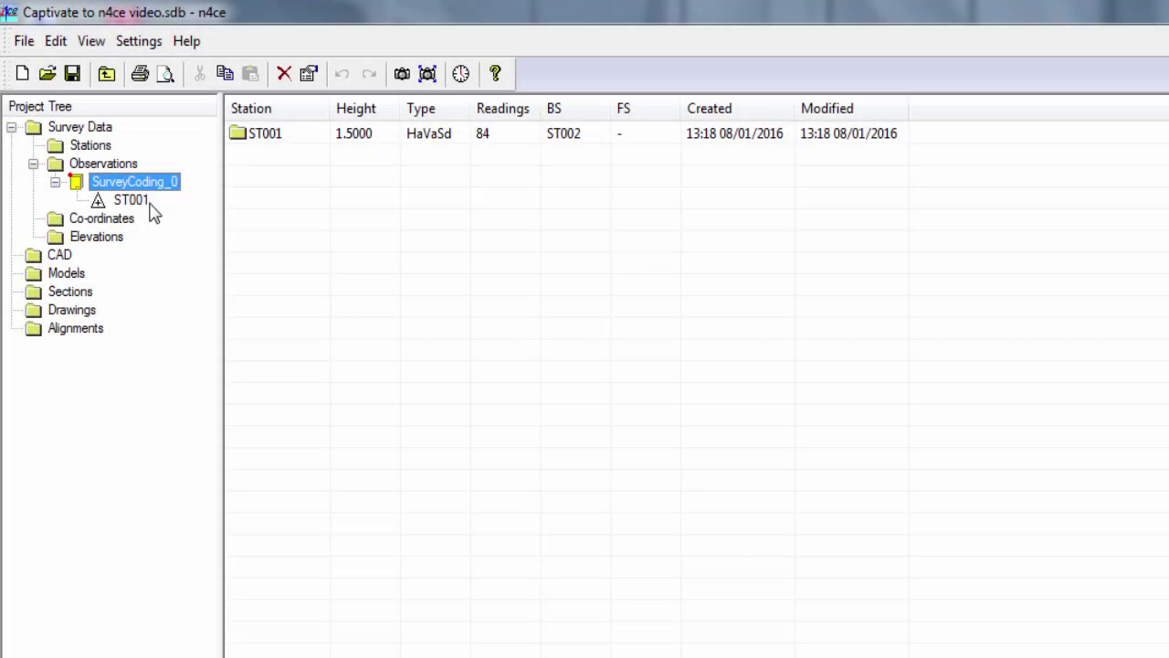
pyautogui.click(146, 202)
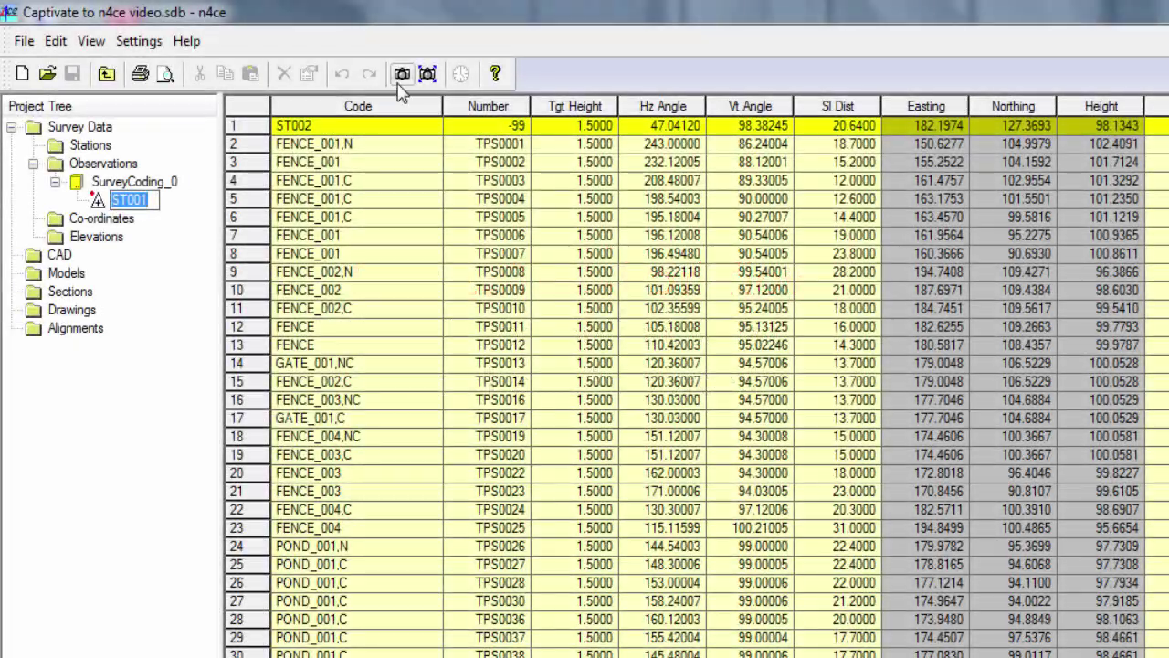
# Step: Open the Set Up ST001 plan and frame the fences, pond, oak tree and 0.8m manhole
pyautogui.click(408, 73)
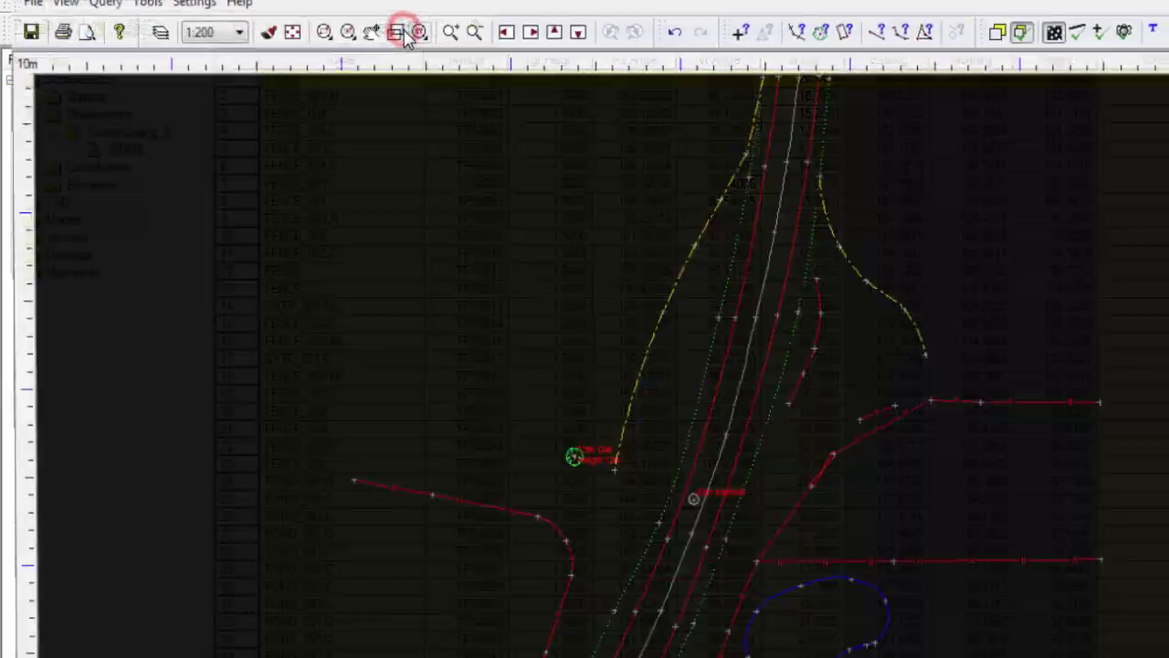
pyautogui.scroll(3, 660, 528)
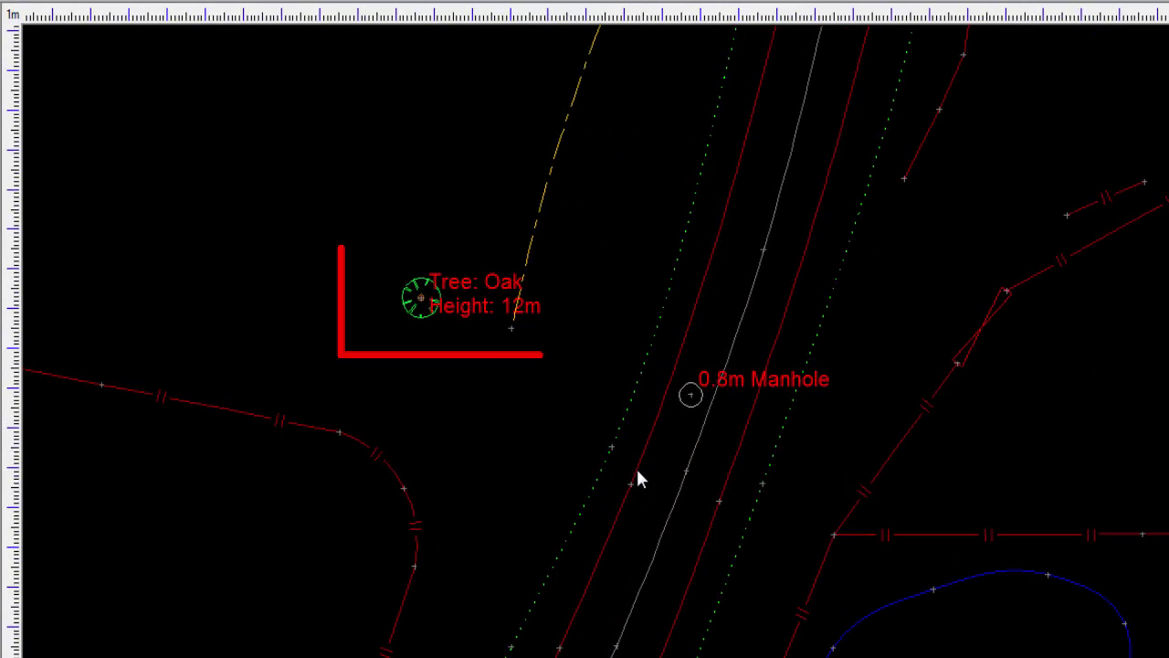
pyautogui.scroll(-3, 508, 439)
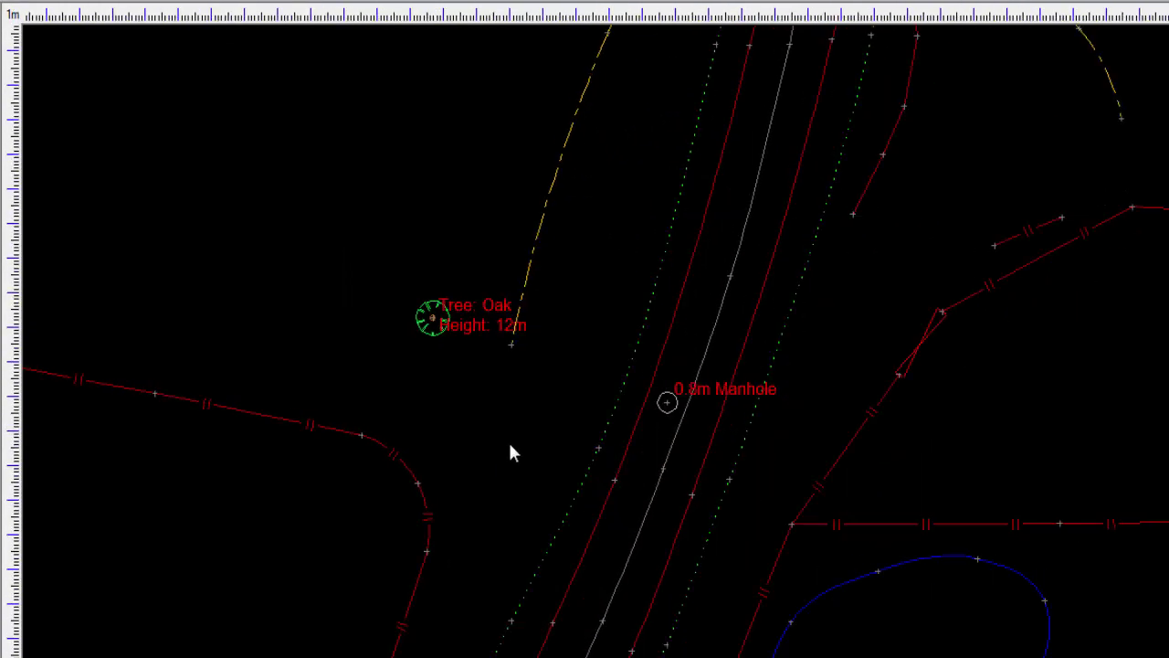
pyautogui.moveTo(491, 485); pyautogui.dragTo(502, 376, button='middle')
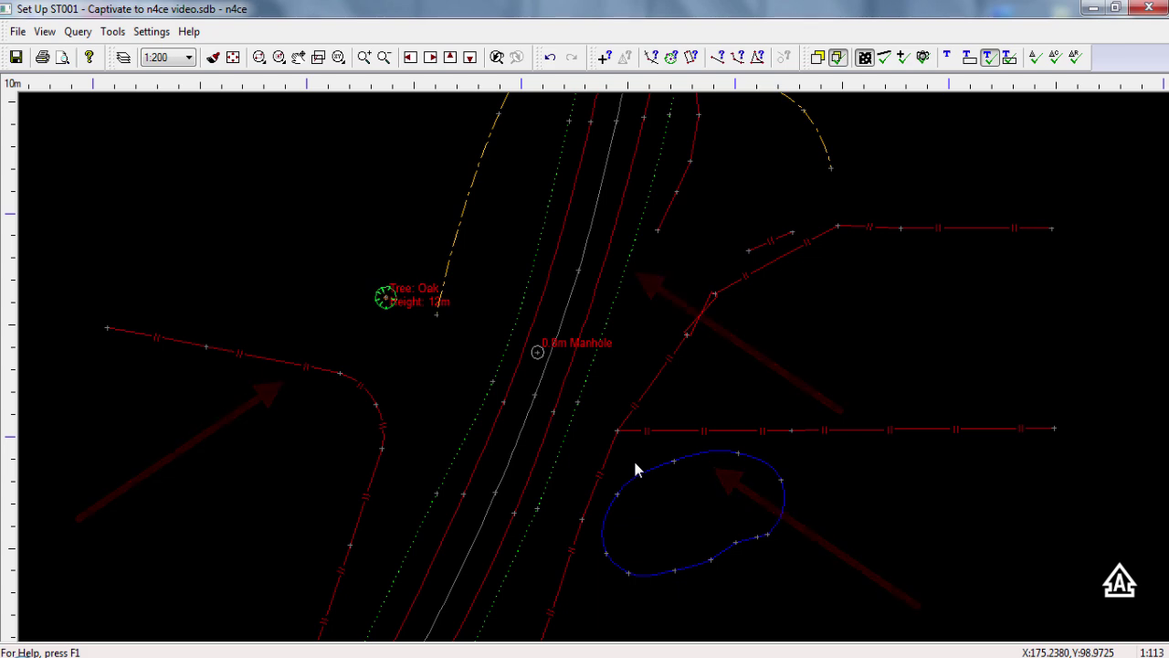
# Step: Pan around the fence junction and fence bend, then centre the blue pond boundary curve
pyautogui.scroll(4, 793, 347)
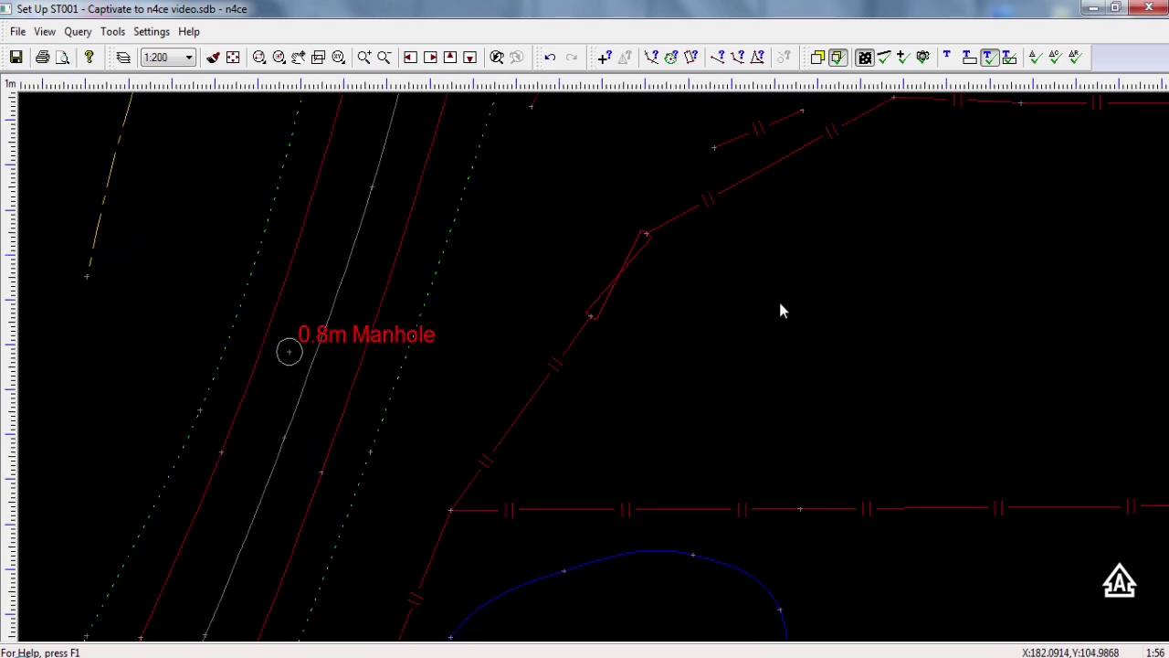
pyautogui.scroll(2, 710, 315)
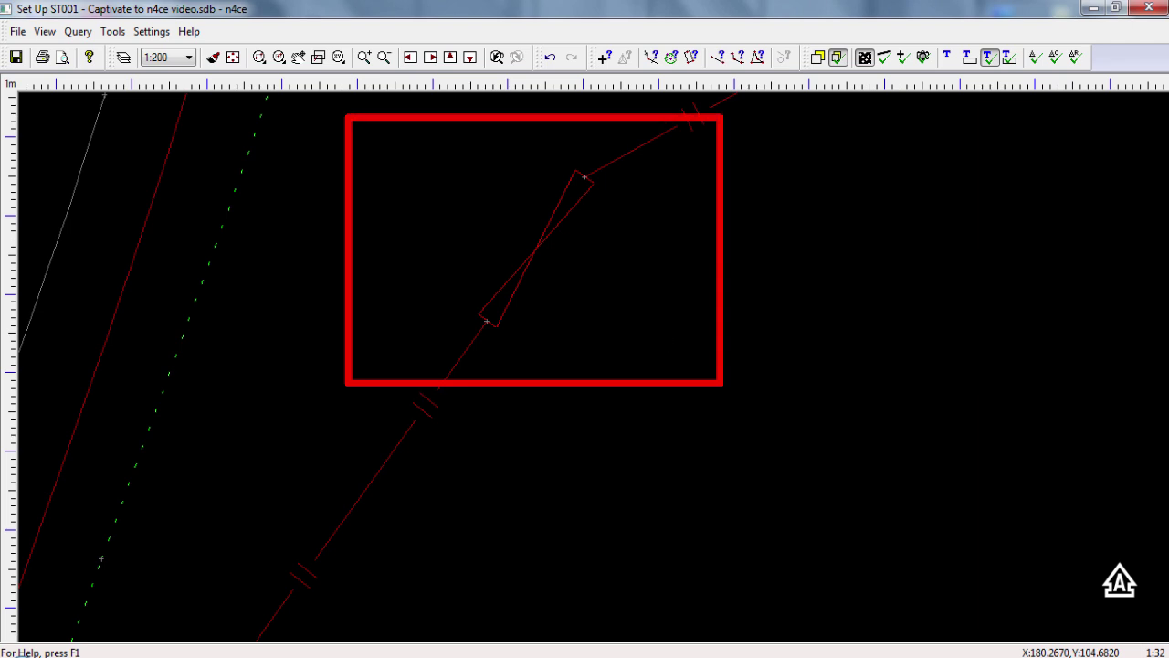
pyautogui.click(447, 527)
pyautogui.click(771, 116)
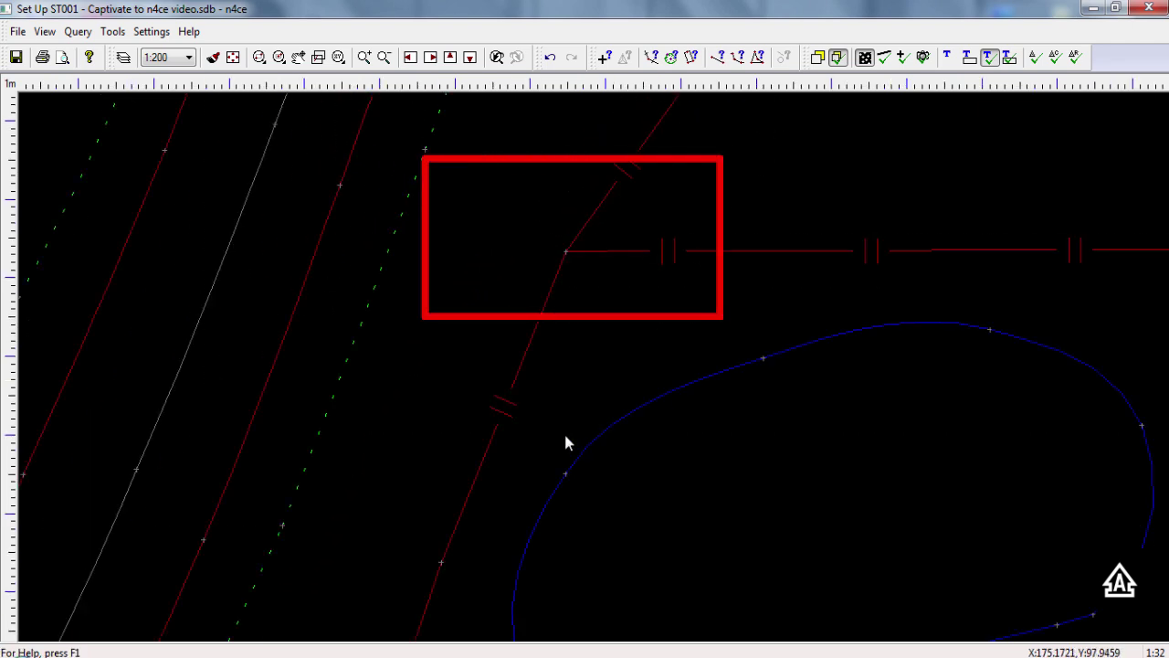
pyautogui.click(128, 278)
pyautogui.click(935, 449)
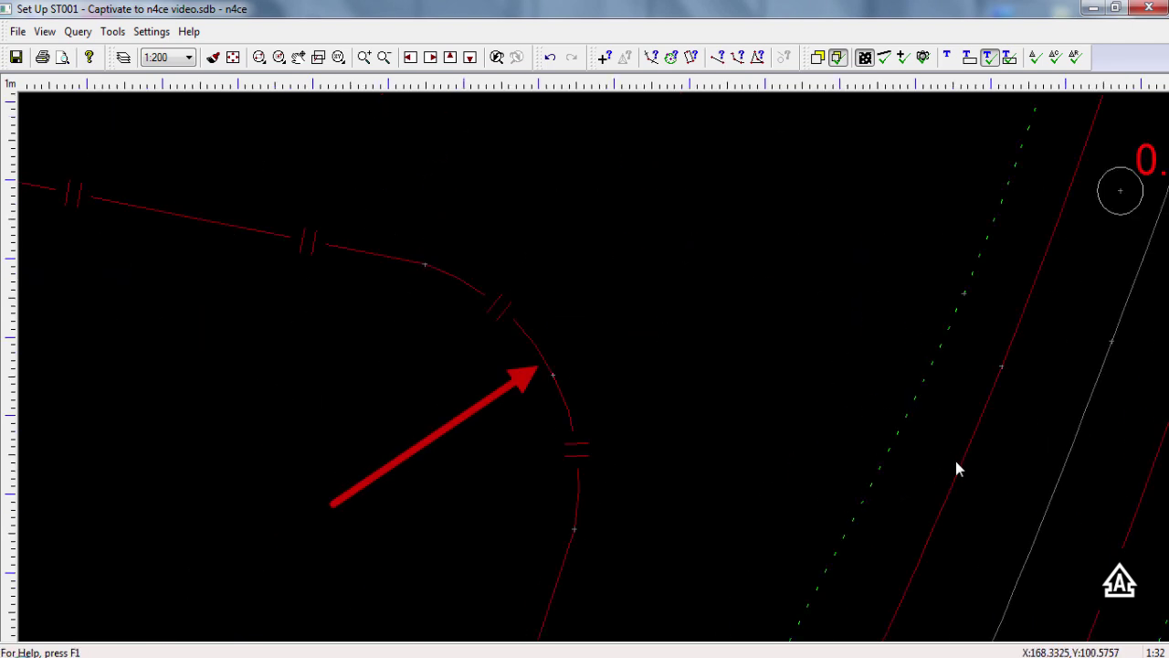
pyautogui.click(1061, 590)
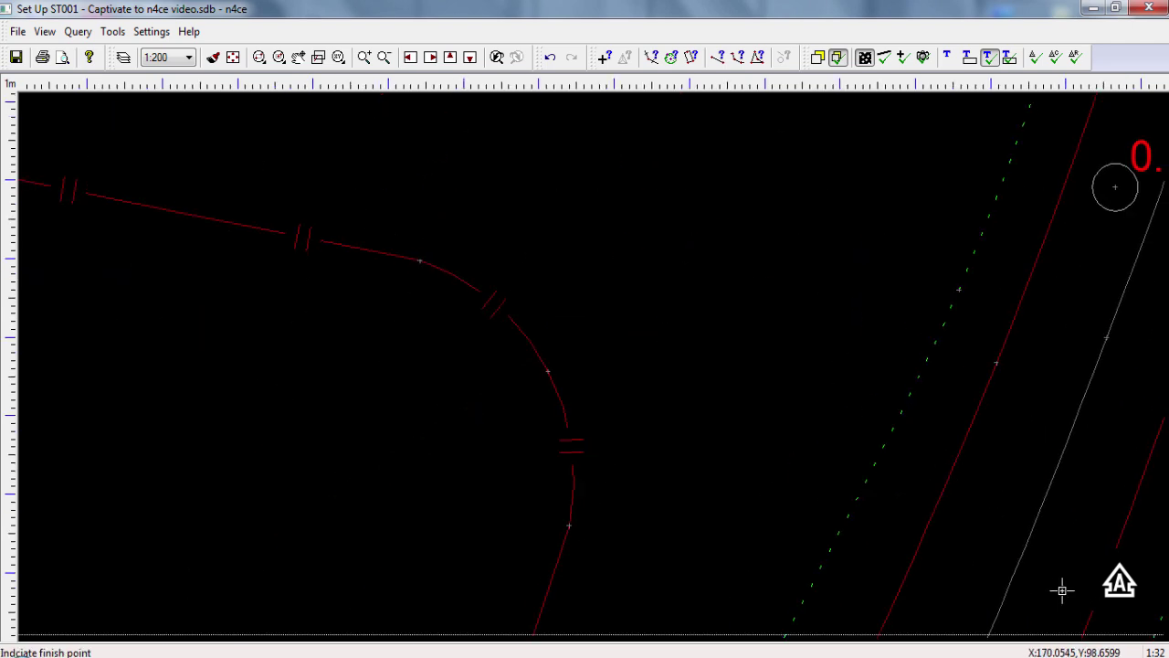
pyautogui.click(323, 188)
pyautogui.click(895, 461)
pyautogui.click(595, 433)
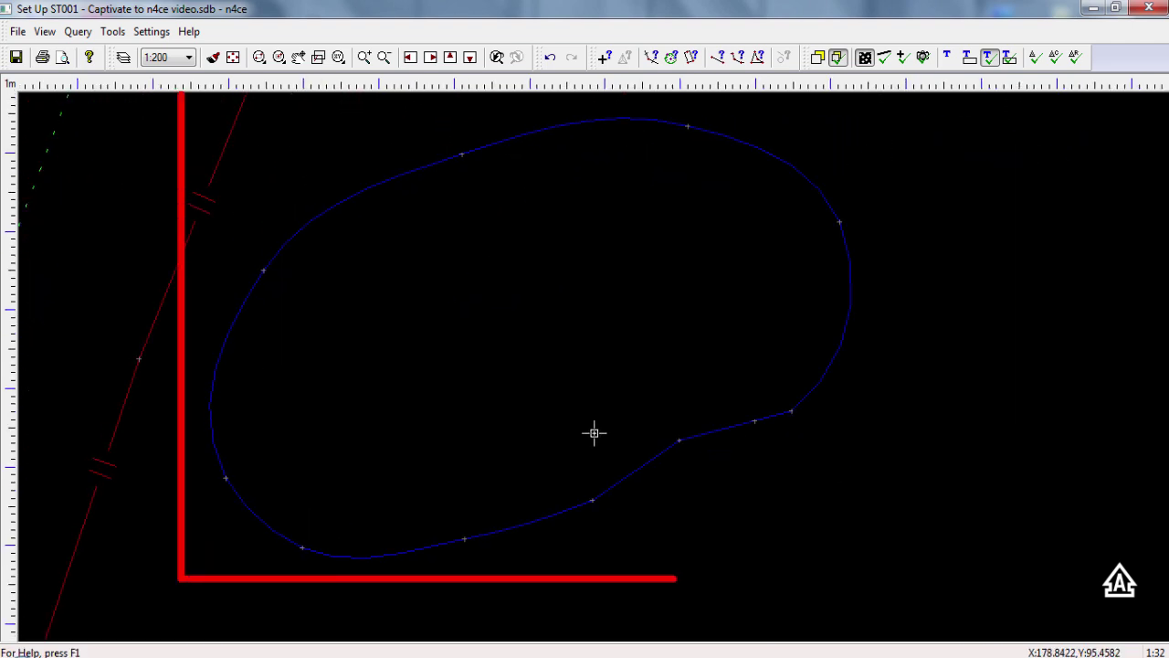
# Step: Pan to the fence corner and angled fences, then zoom out to 1:172 showing the road junction
pyautogui.scroll(-2, 454, 302)
pyautogui.click(572, 144)
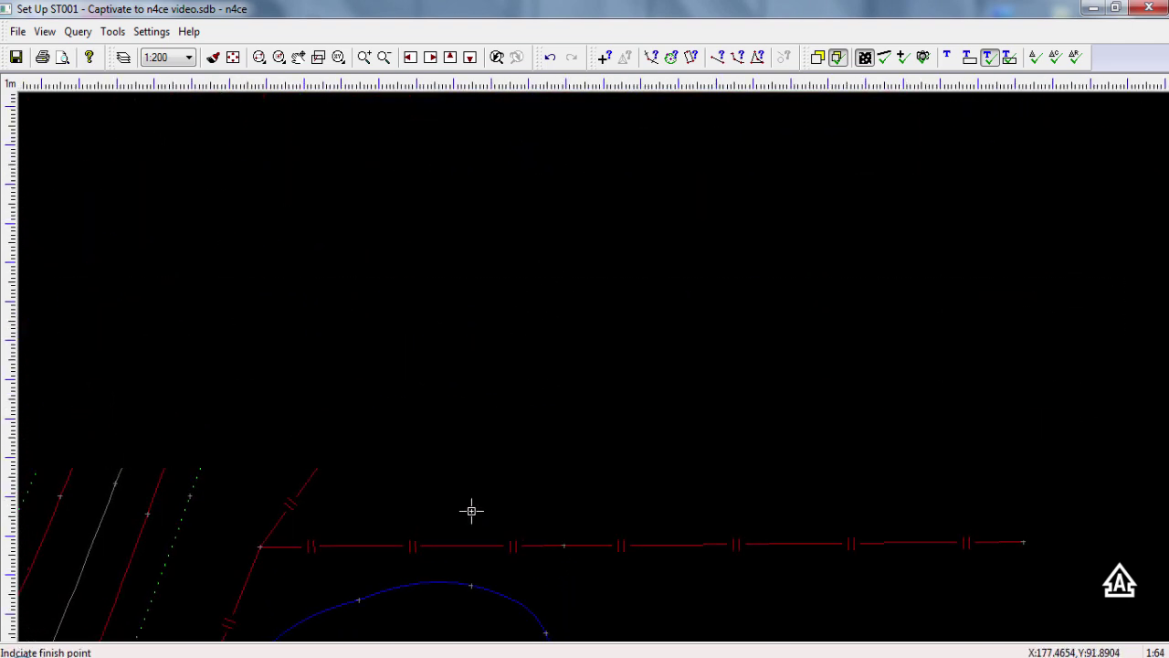
pyautogui.click(471, 557)
pyautogui.click(655, 417)
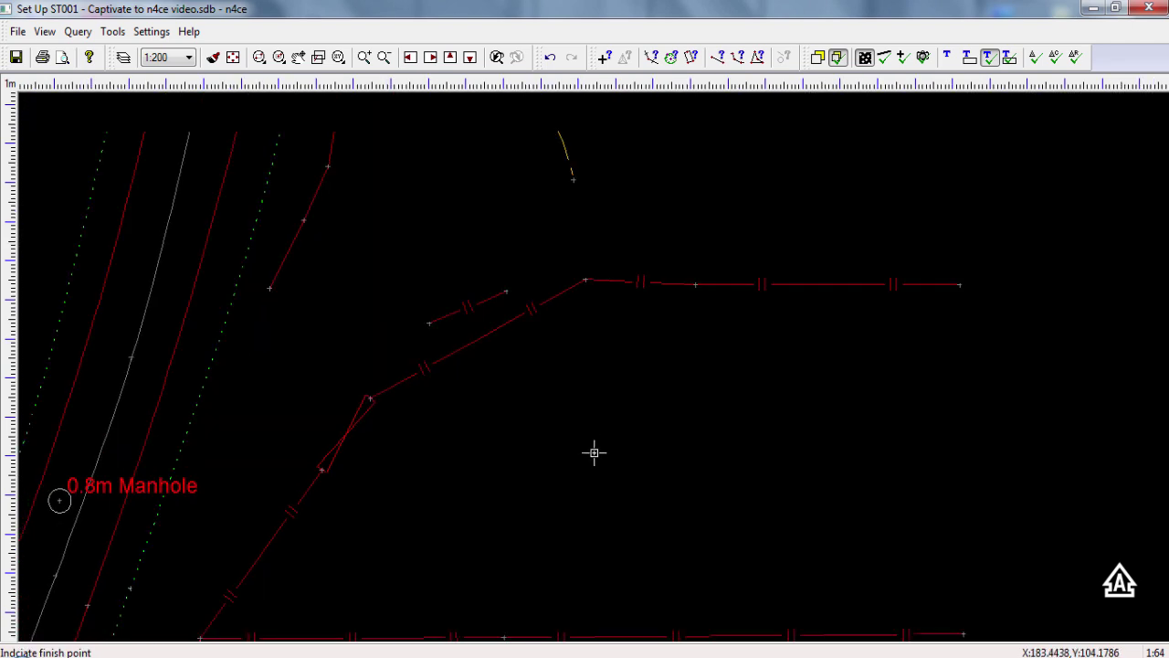
pyautogui.click(594, 457)
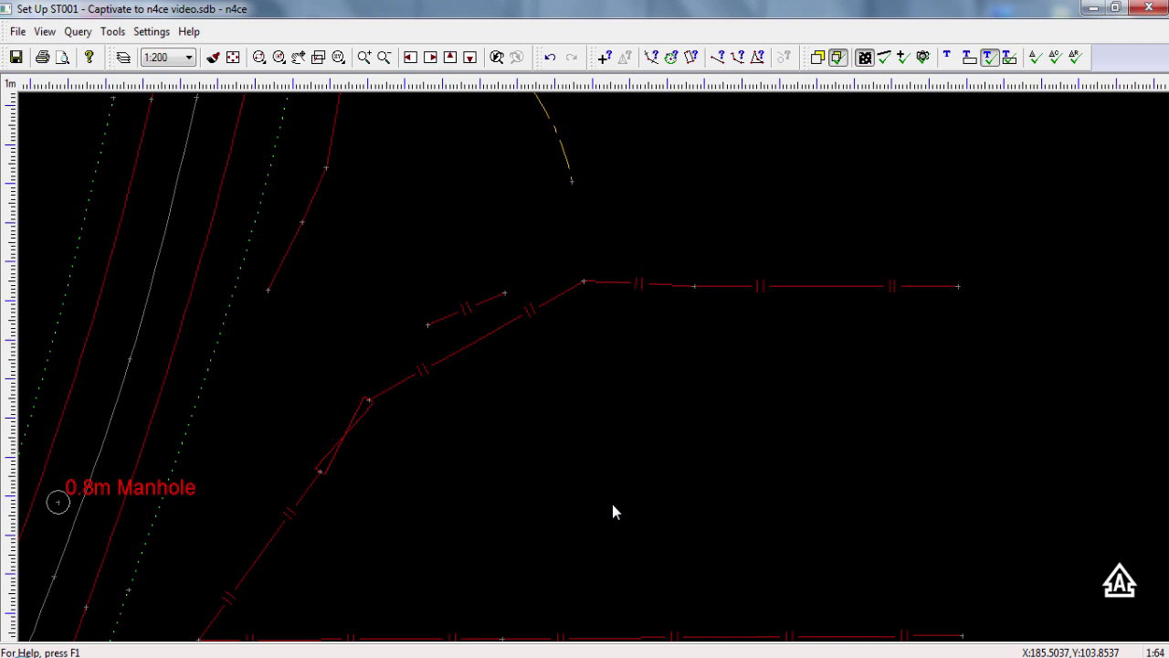
pyautogui.scroll(-3, 612, 510)
# Step: Pan the plan to the survey points beside the road and junction fences
pyautogui.moveTo(455, 529)
pyautogui.mouseDown(button='middle')
pyautogui.moveTo(529, 469)
pyautogui.moveTo(579, 449)
pyautogui.moveTo(618, 468)
pyautogui.mouseUp(button='middle')
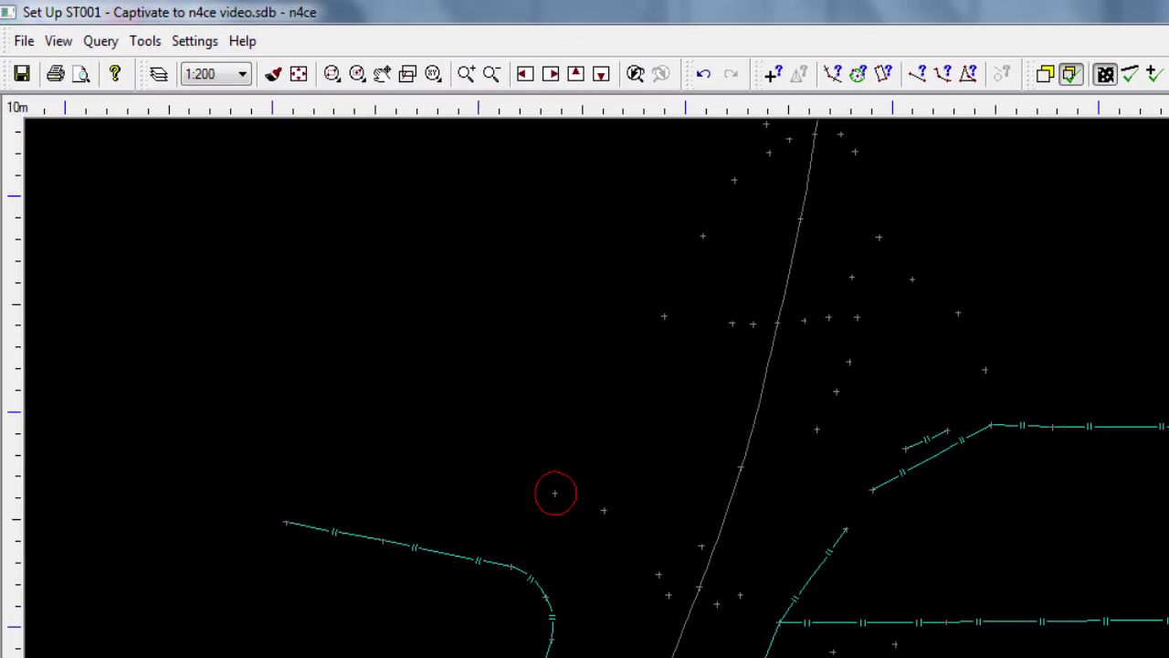
# Step: Open the Survey Code Prefixes dialog from the display settings, showing BB Bottom of Bank
pyautogui.click(188, 39)
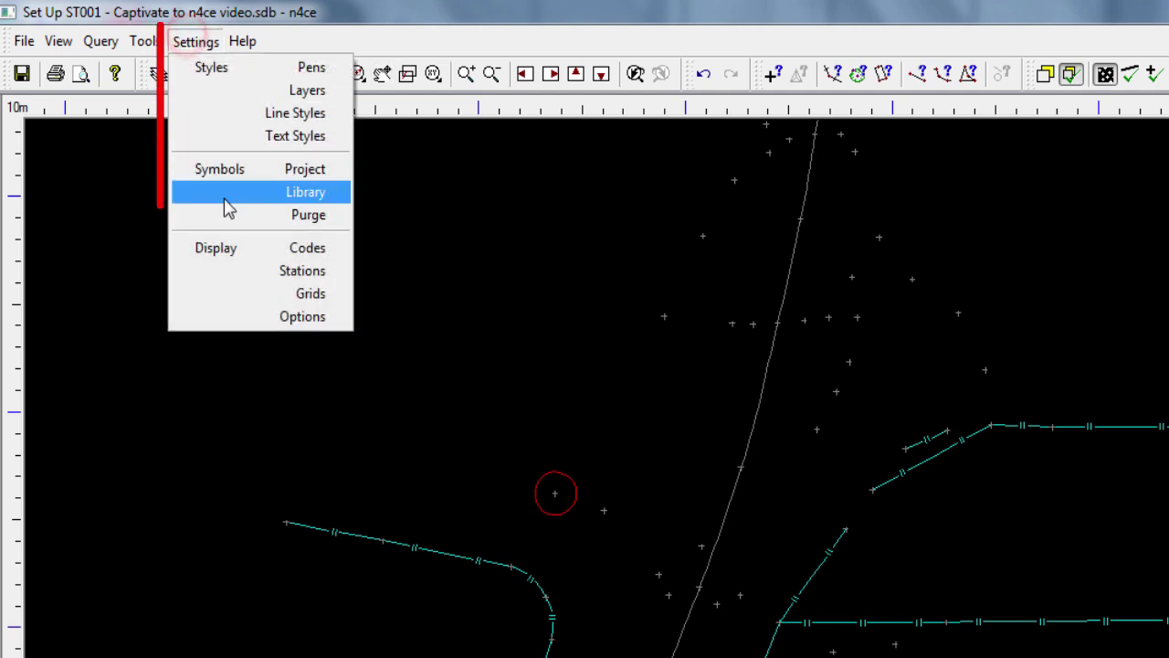
pyautogui.click(260, 261)
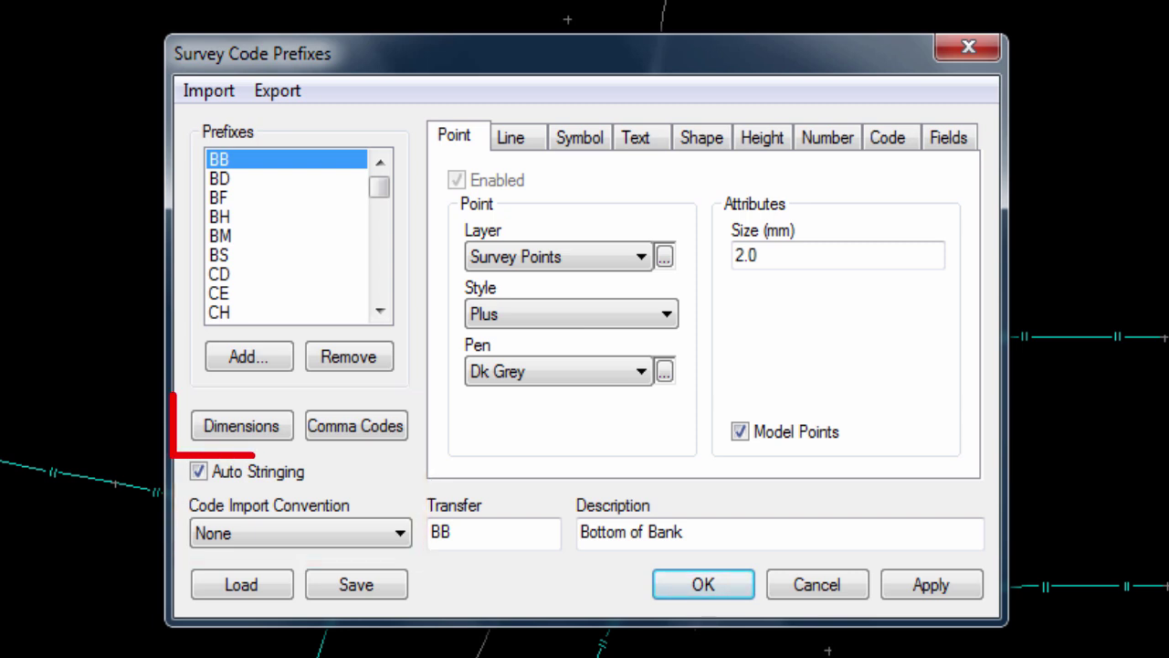
pyautogui.click(244, 426)
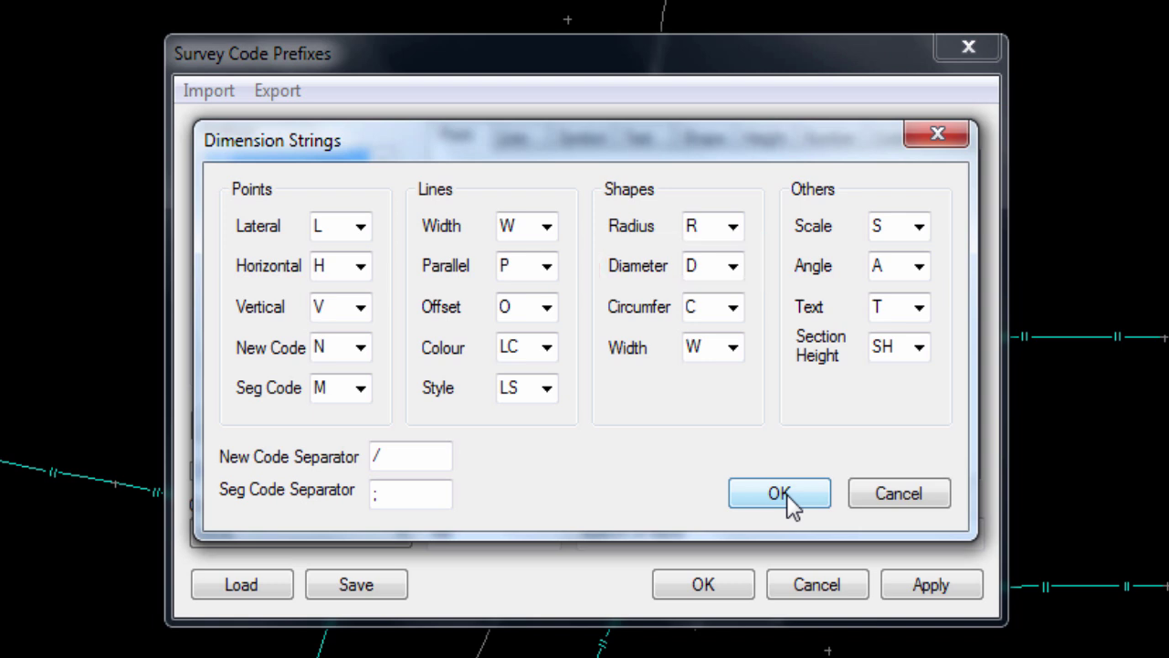
pyautogui.click(779, 494)
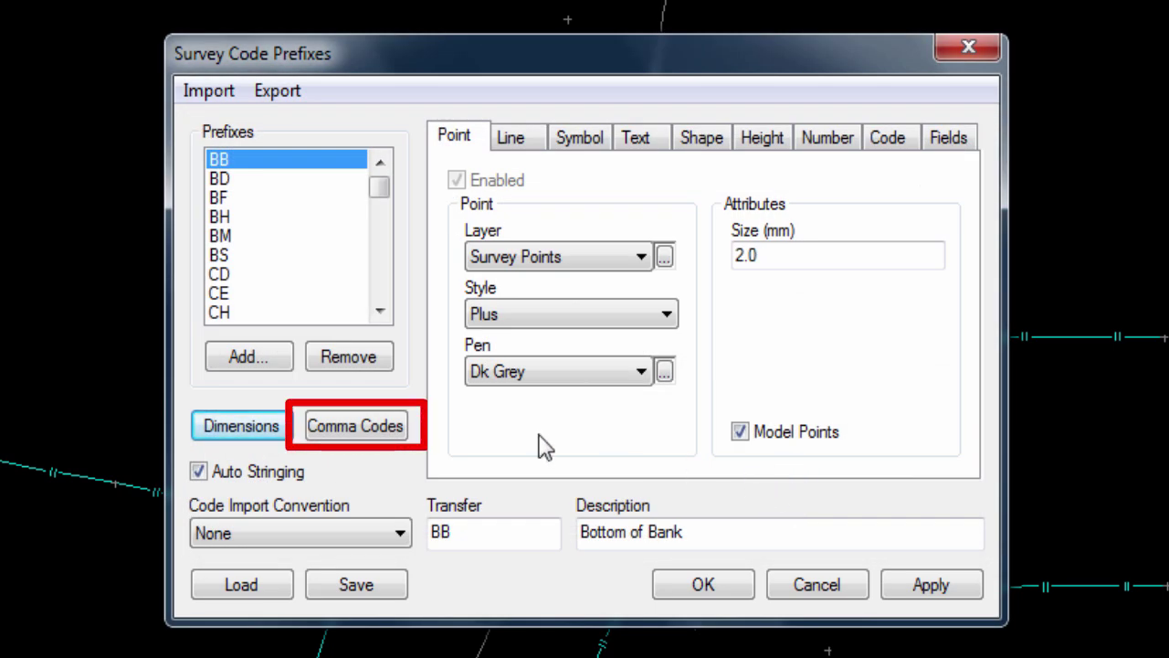
pyautogui.click(364, 427)
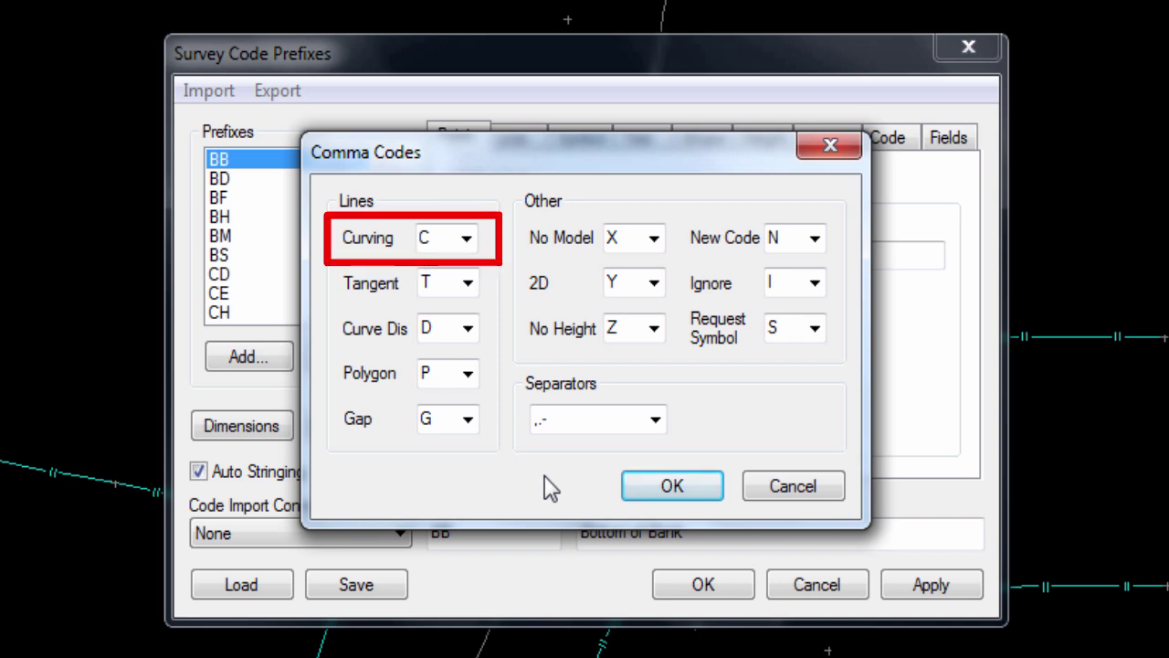
pyautogui.click(668, 488)
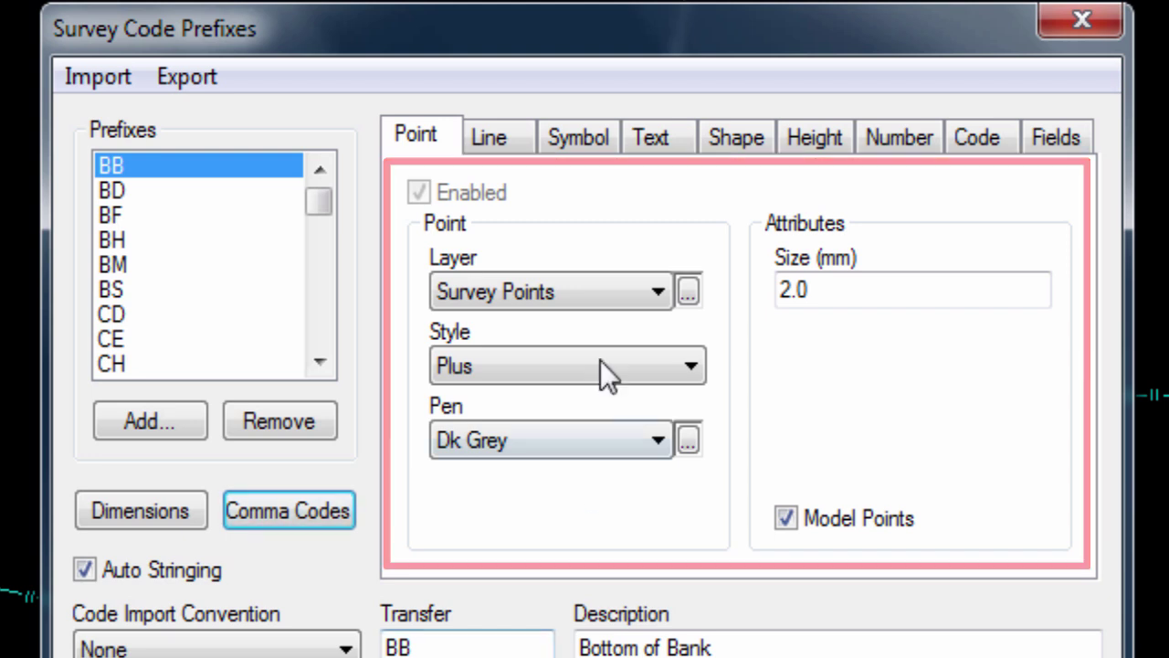
# Step: Inspect BB's Line and Symbol settings, leaving them unchanged, then select the TE Tree code
pyautogui.click(500, 137)
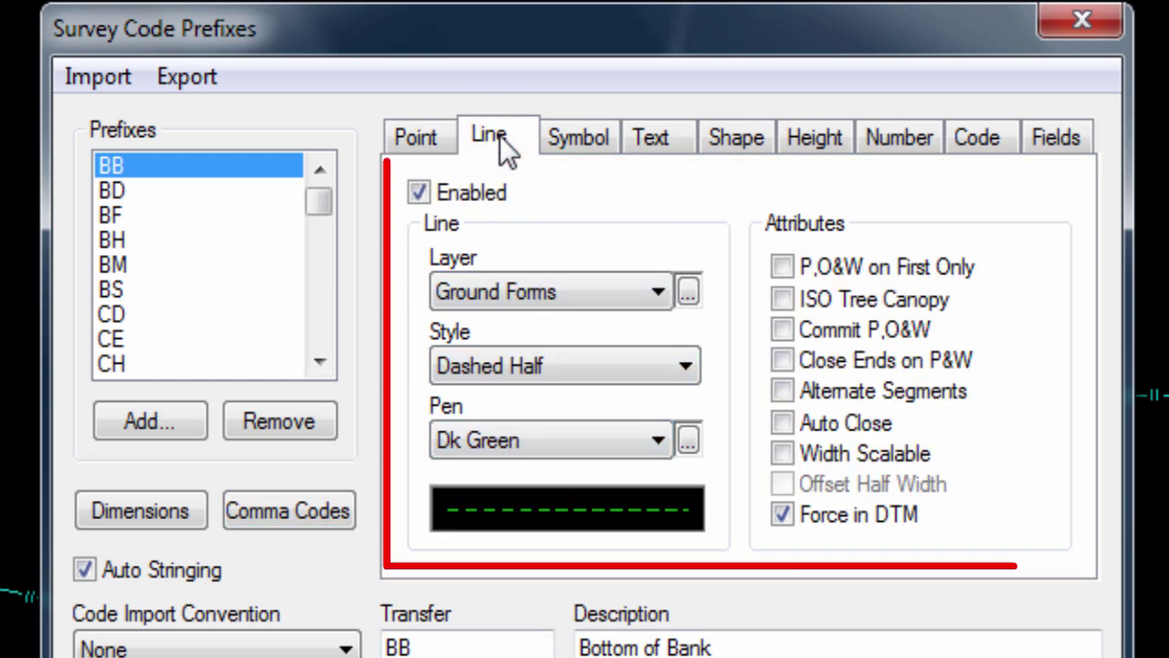
pyautogui.click(417, 199)
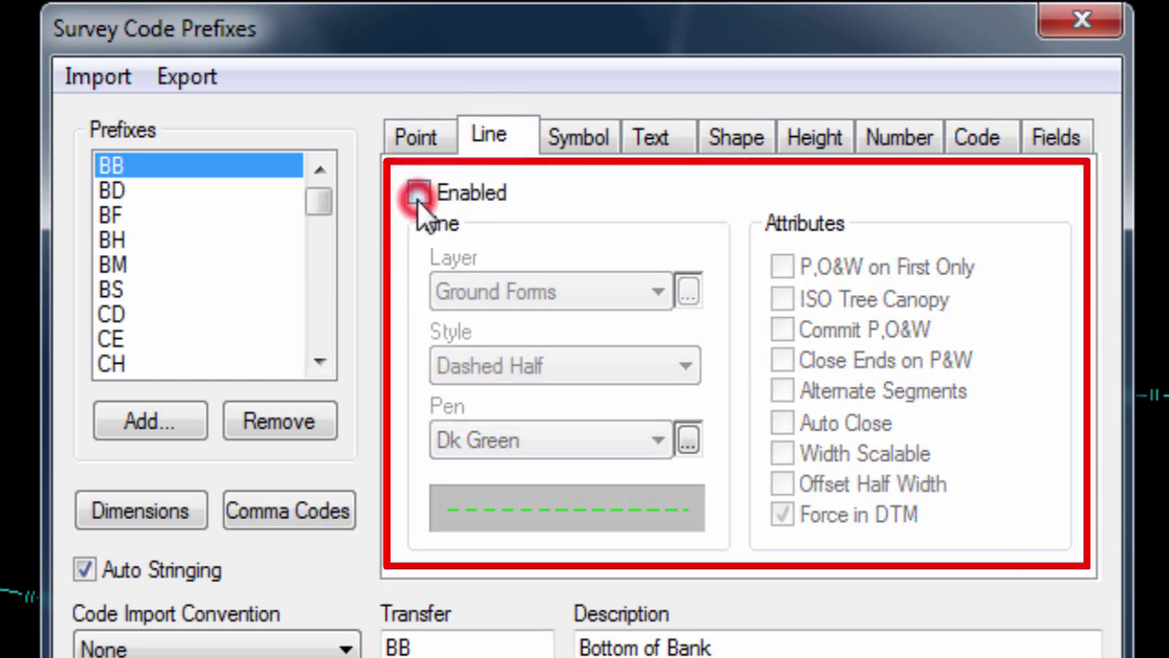
pyautogui.click(418, 199)
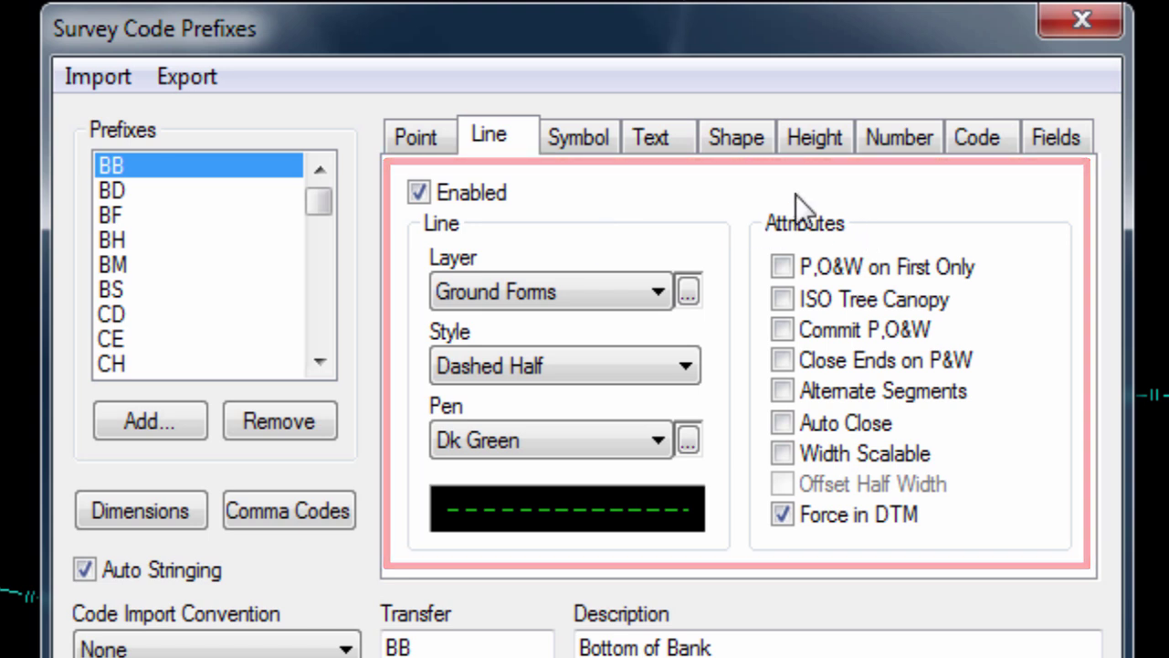
pyautogui.click(585, 140)
pyautogui.click(481, 187)
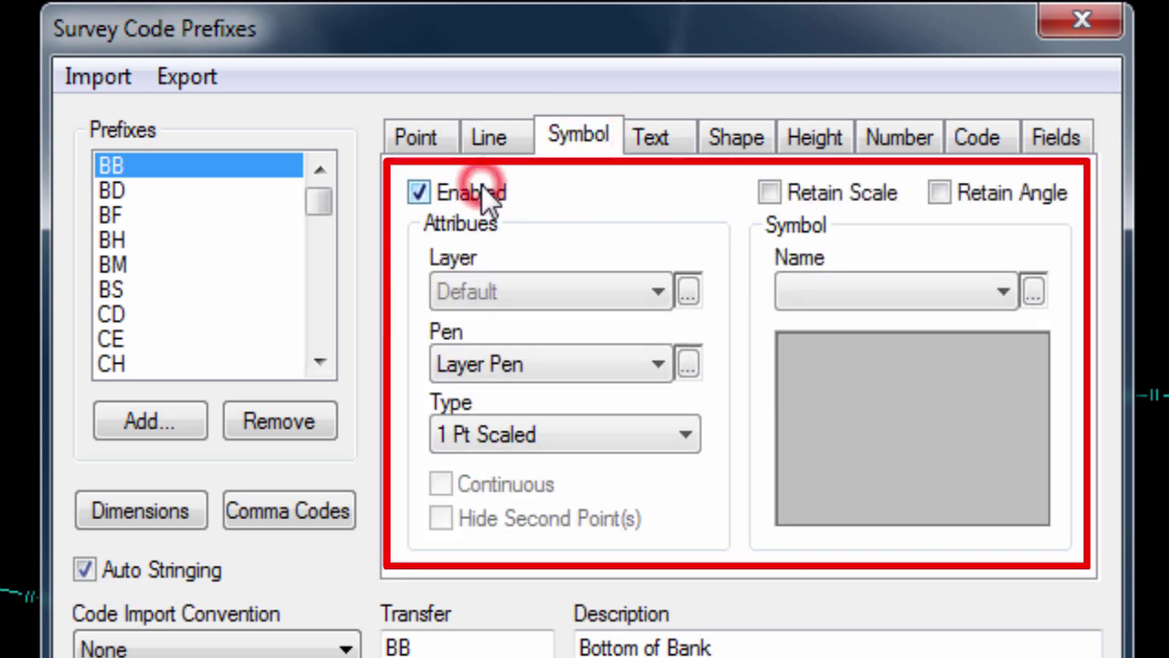
pyautogui.click(481, 187)
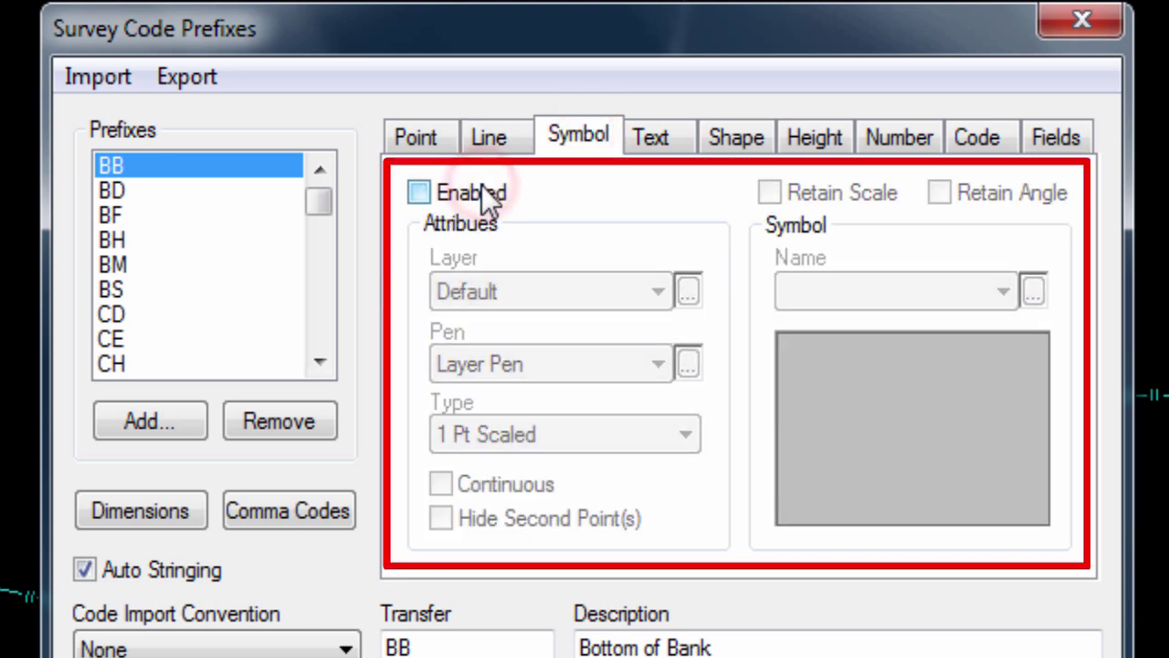
pyautogui.moveTo(317, 203); pyautogui.dragTo(328, 318)
pyautogui.click(207, 342)
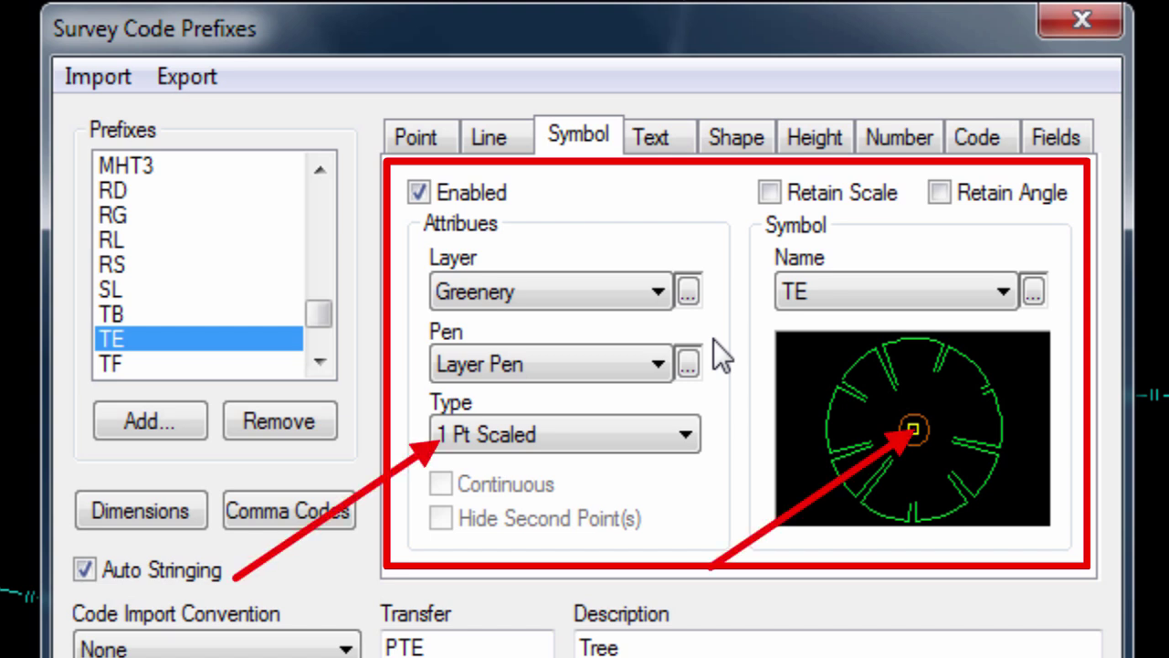
# Step: Enable a text label for the TE code reading 'Tree'
pyautogui.click(662, 135)
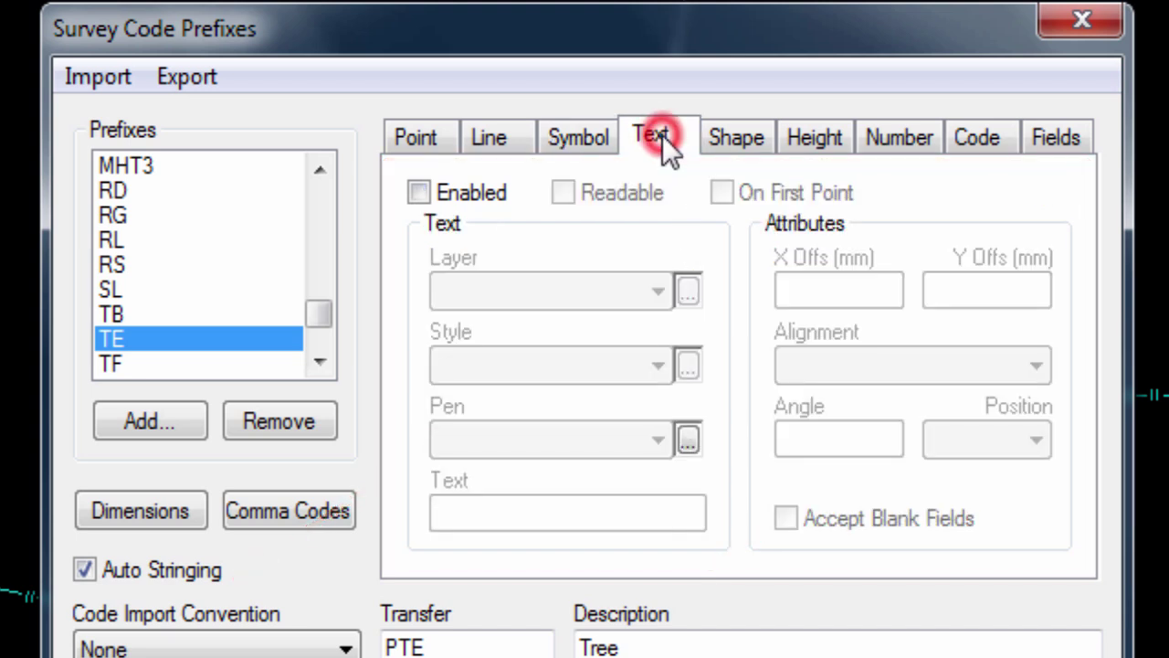
pyautogui.click(420, 192)
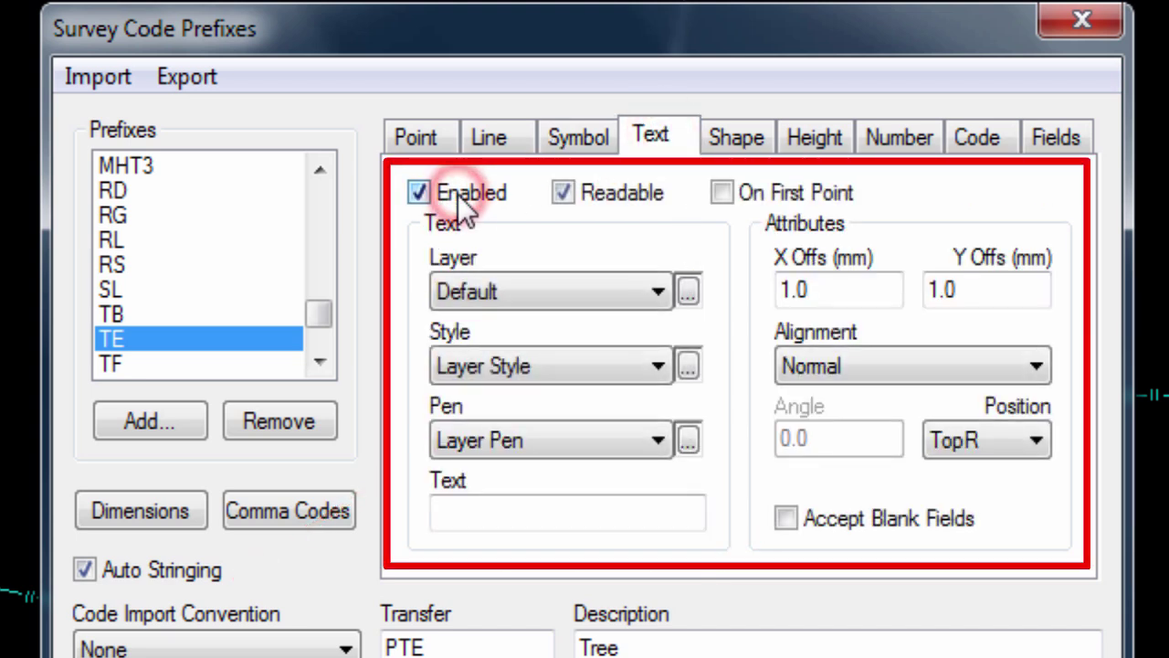
pyautogui.click(458, 195)
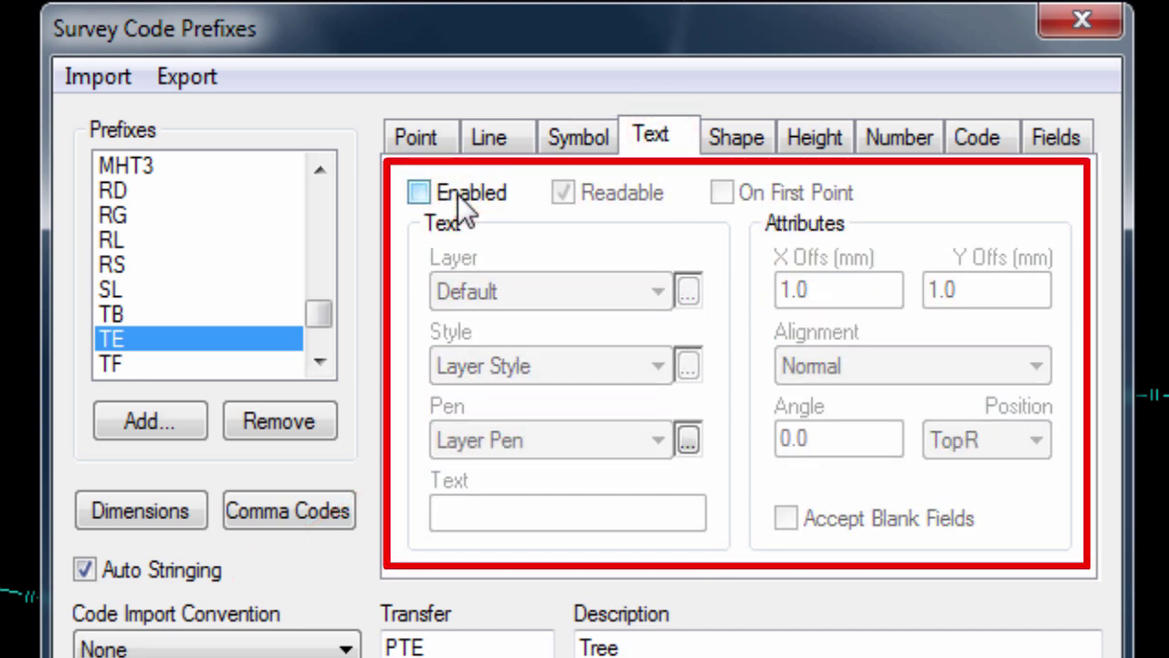
pyautogui.click(458, 195)
pyautogui.click(462, 518)
pyautogui.write('Tree')
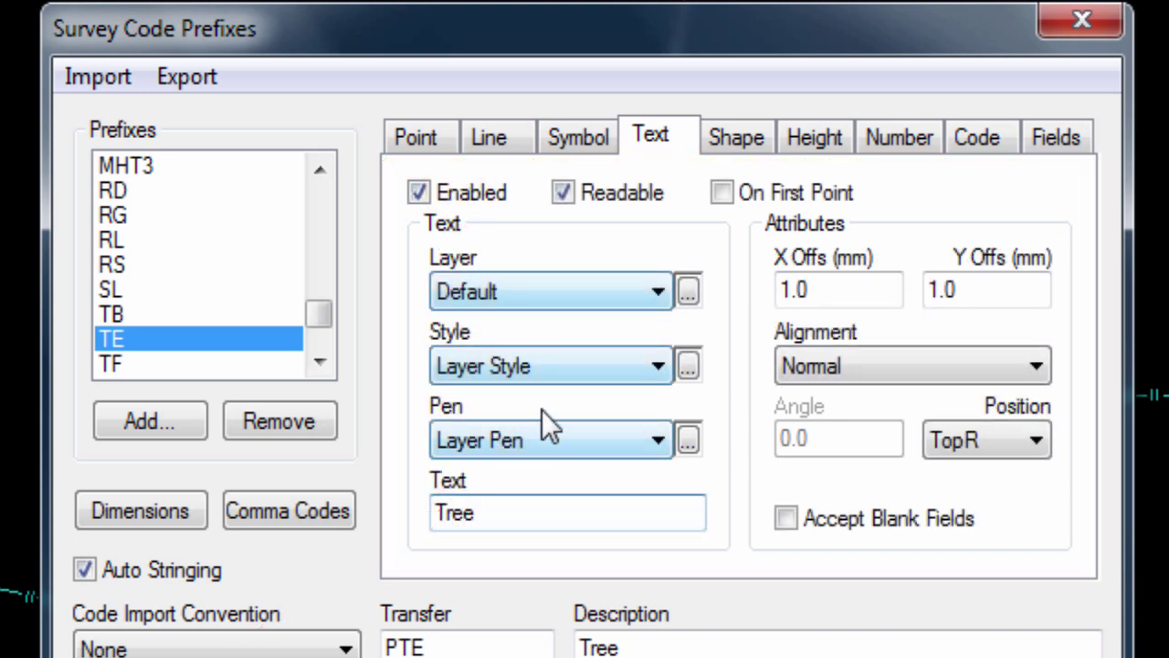
# Step: Enable a shape for the TE code with type 1 Pt Diameter
pyautogui.click(720, 137)
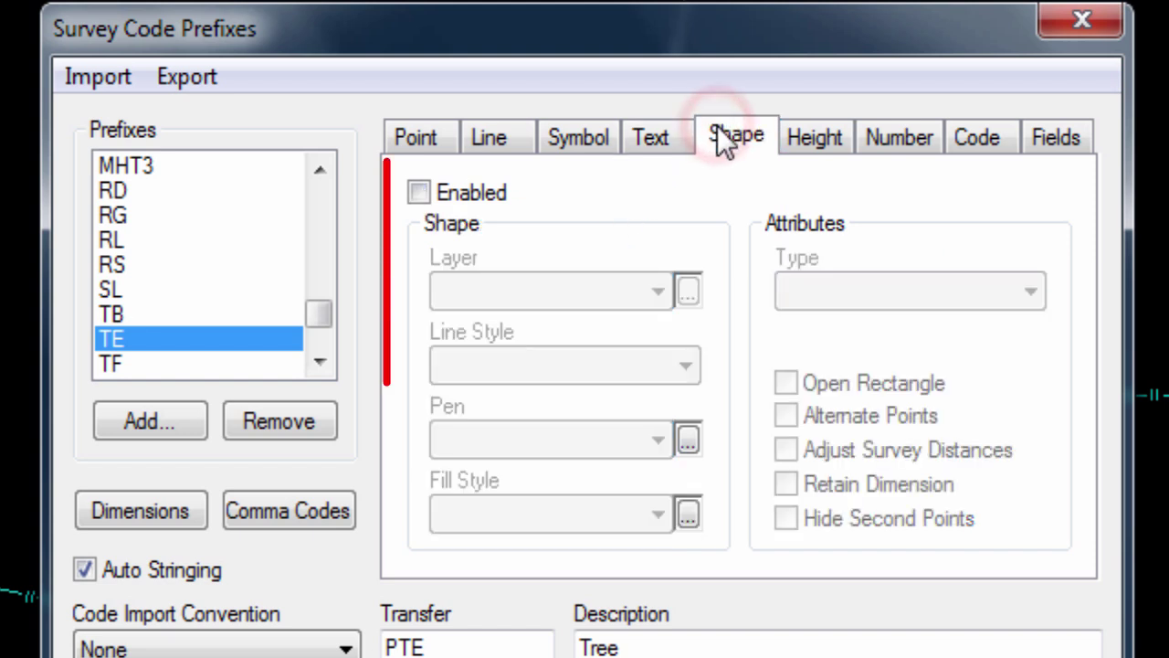
pyautogui.click(470, 190)
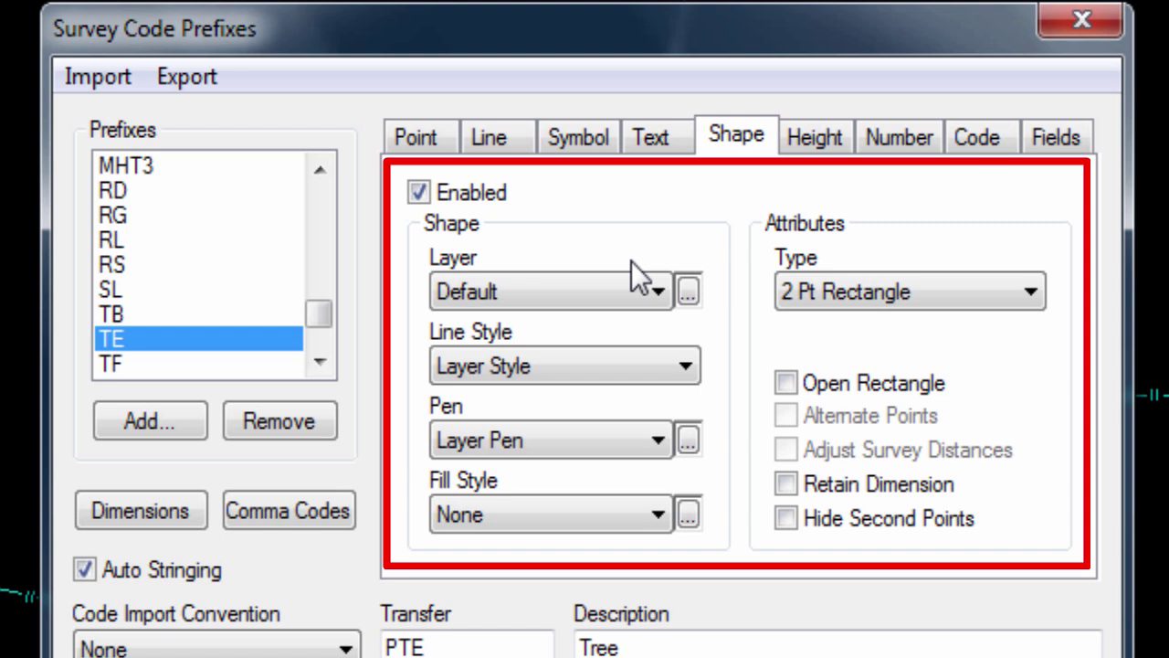
pyautogui.click(907, 292)
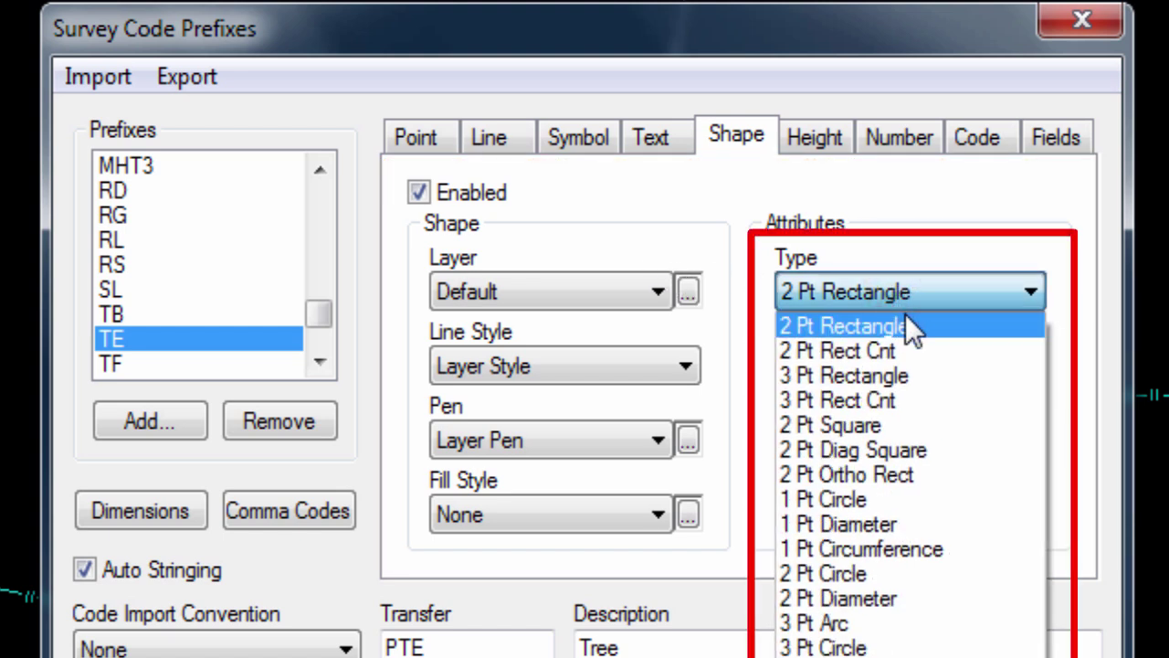
pyautogui.click(892, 522)
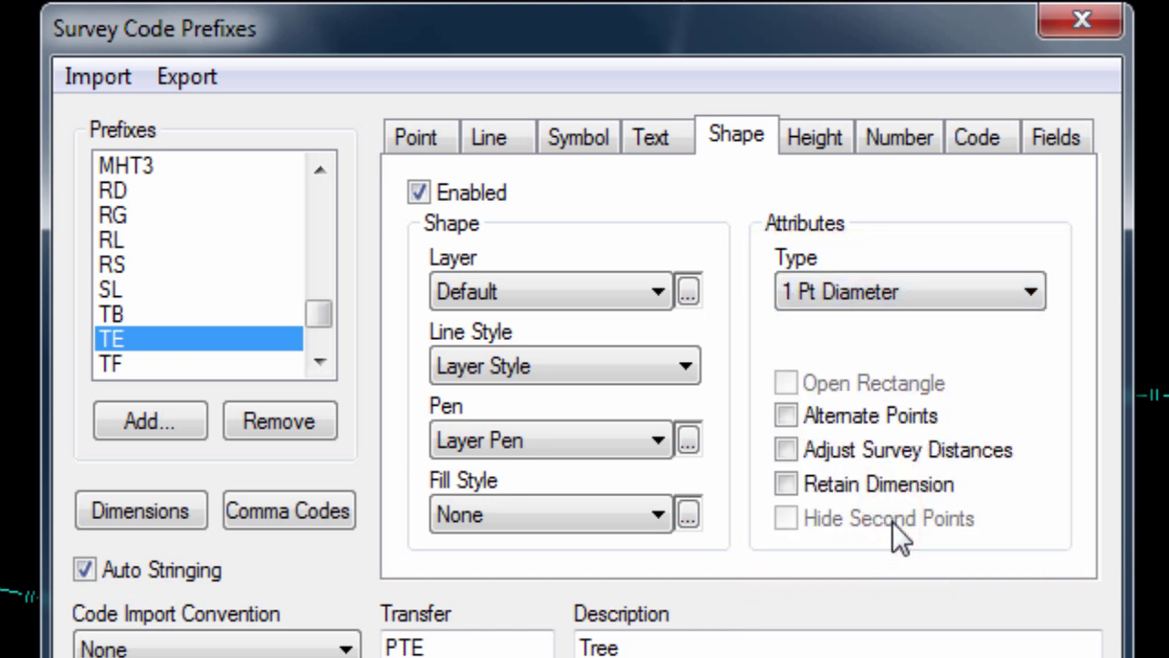
pyautogui.click(816, 146)
# Step: Leave TE's Height, Number and Code labels disabled and view its Scale field S (default 1.0)
pyautogui.click(895, 151)
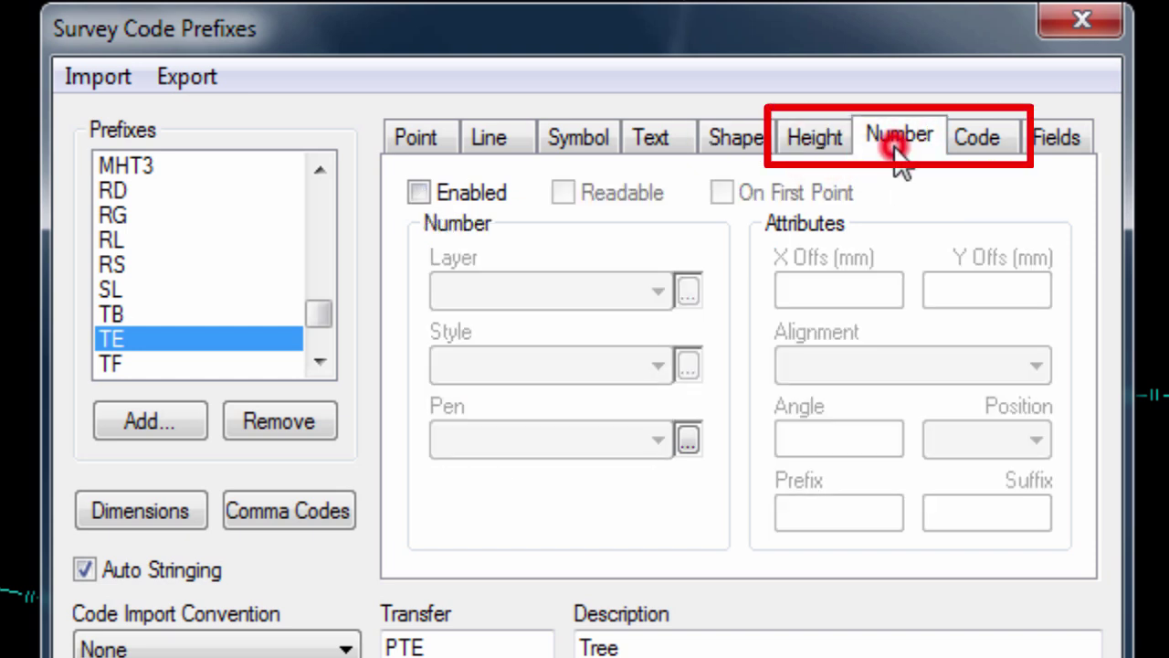
pyautogui.click(986, 145)
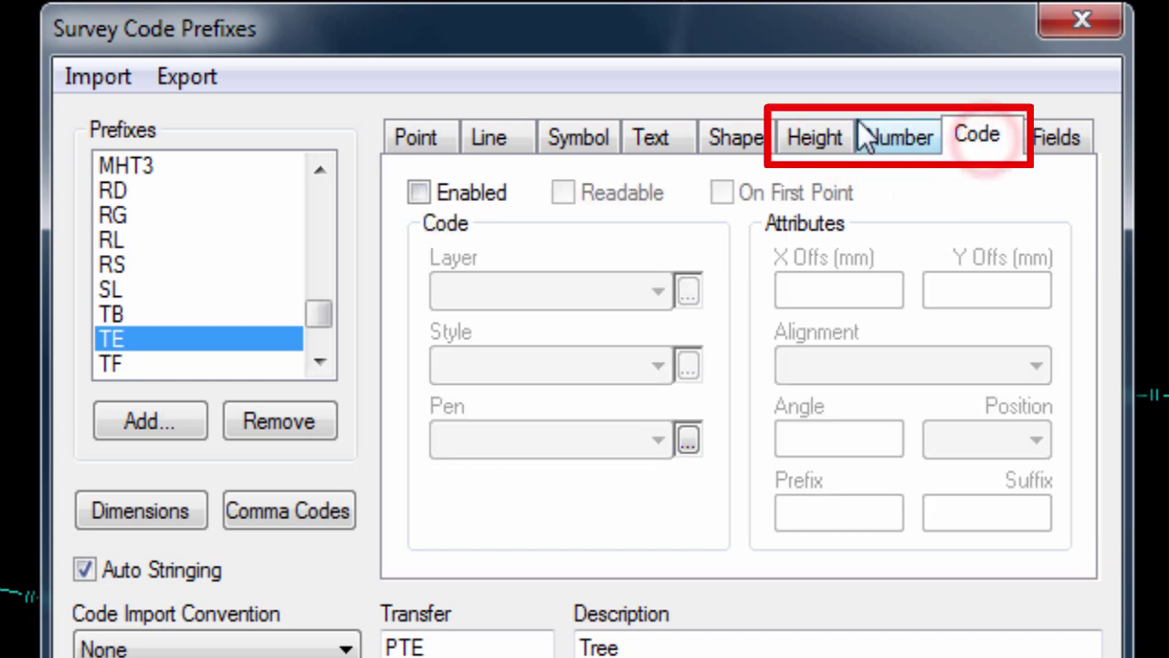
pyautogui.click(825, 139)
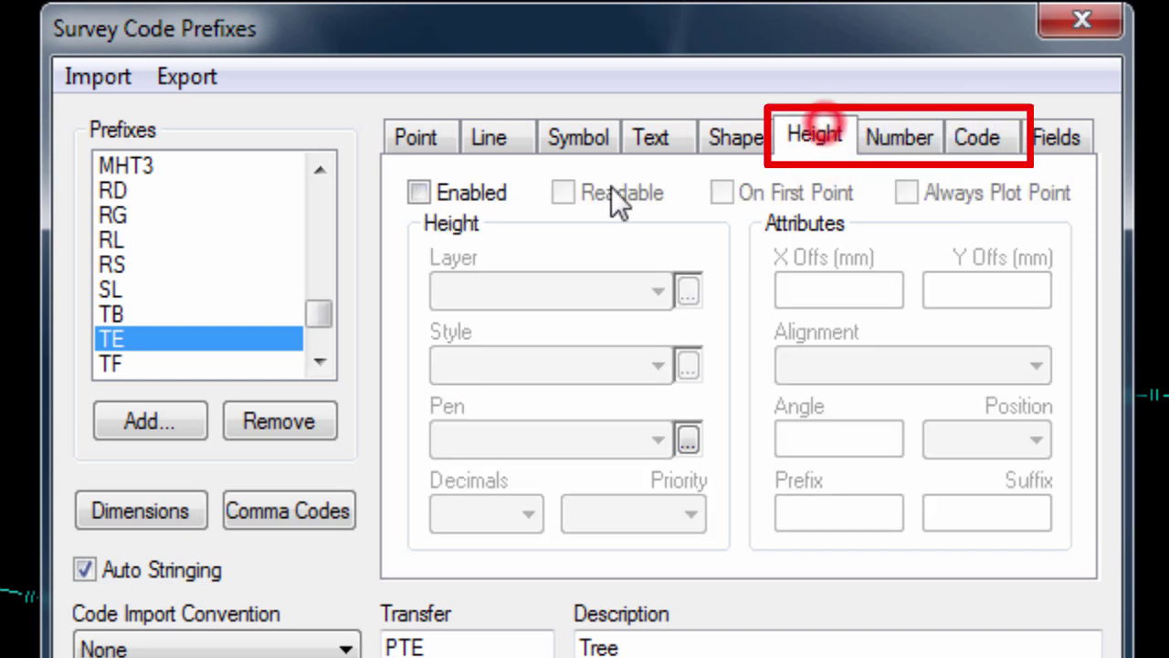
pyautogui.click(463, 193)
pyautogui.click(463, 193)
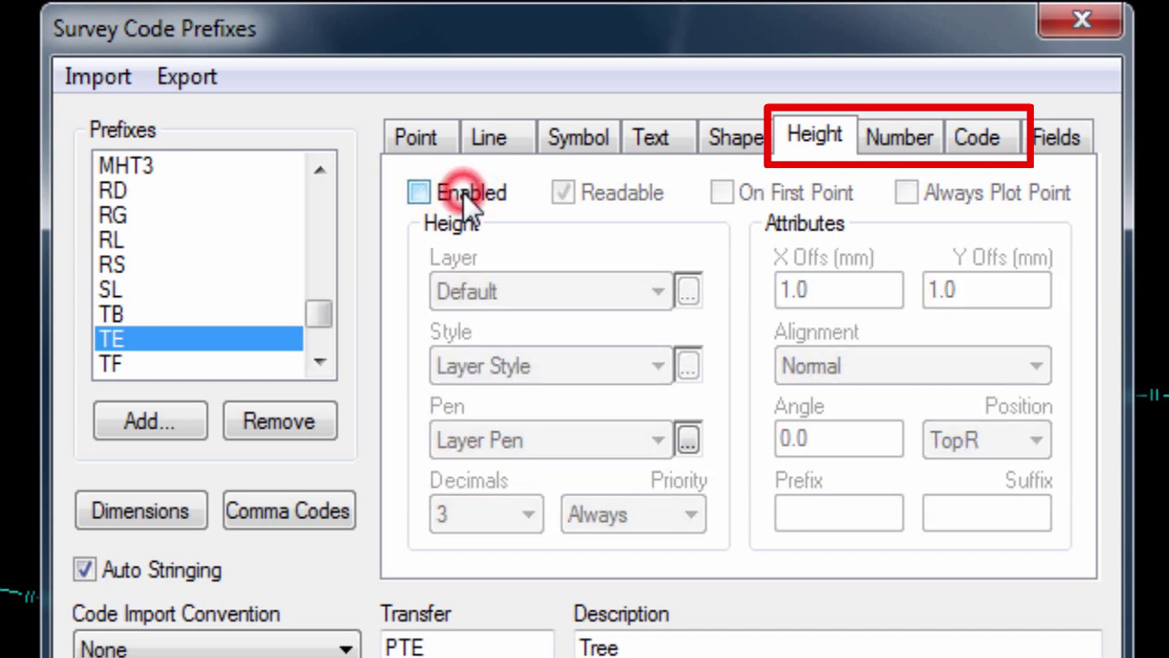
pyautogui.click(895, 137)
pyautogui.click(496, 193)
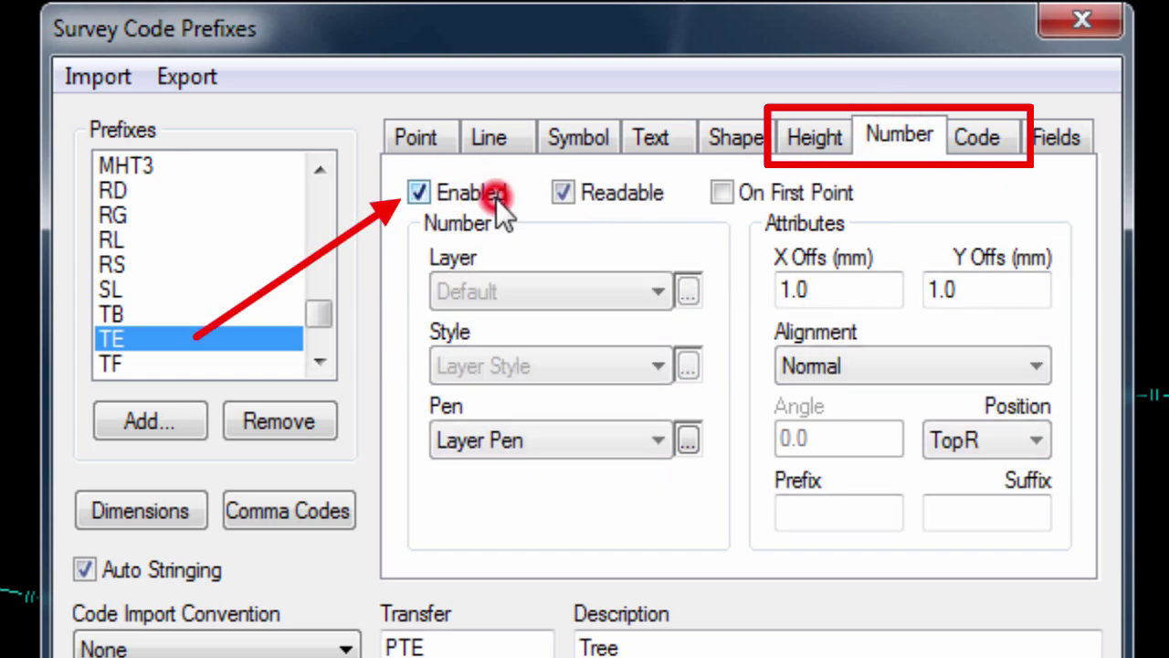
pyautogui.click(493, 194)
pyautogui.click(976, 137)
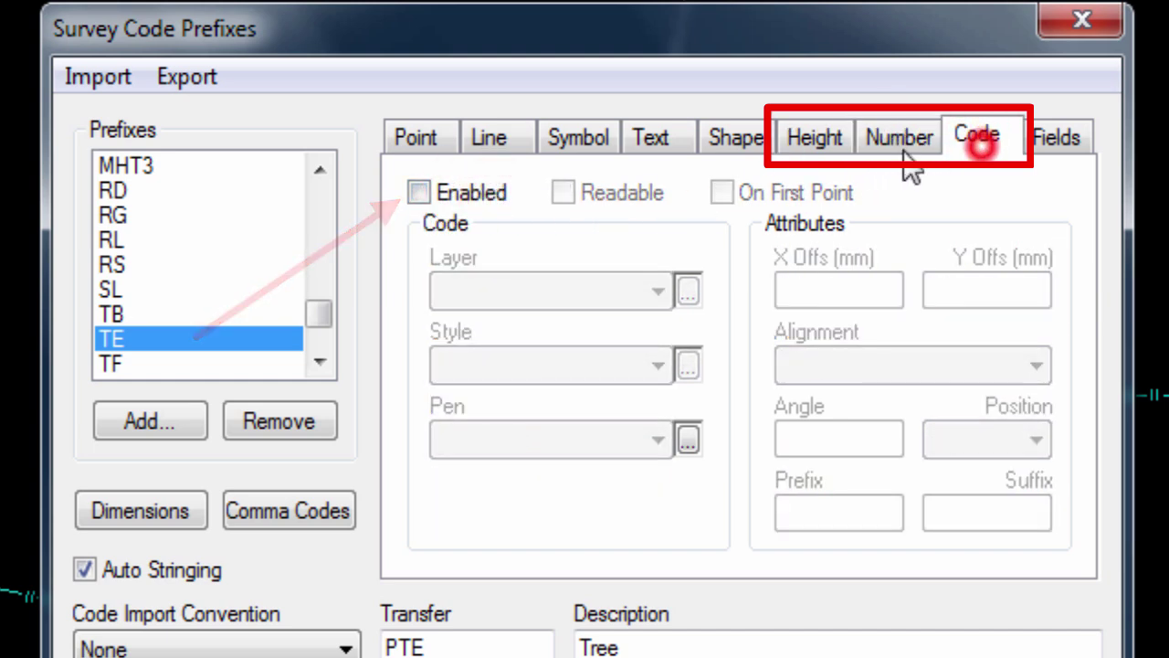
pyautogui.click(454, 196)
pyautogui.click(452, 198)
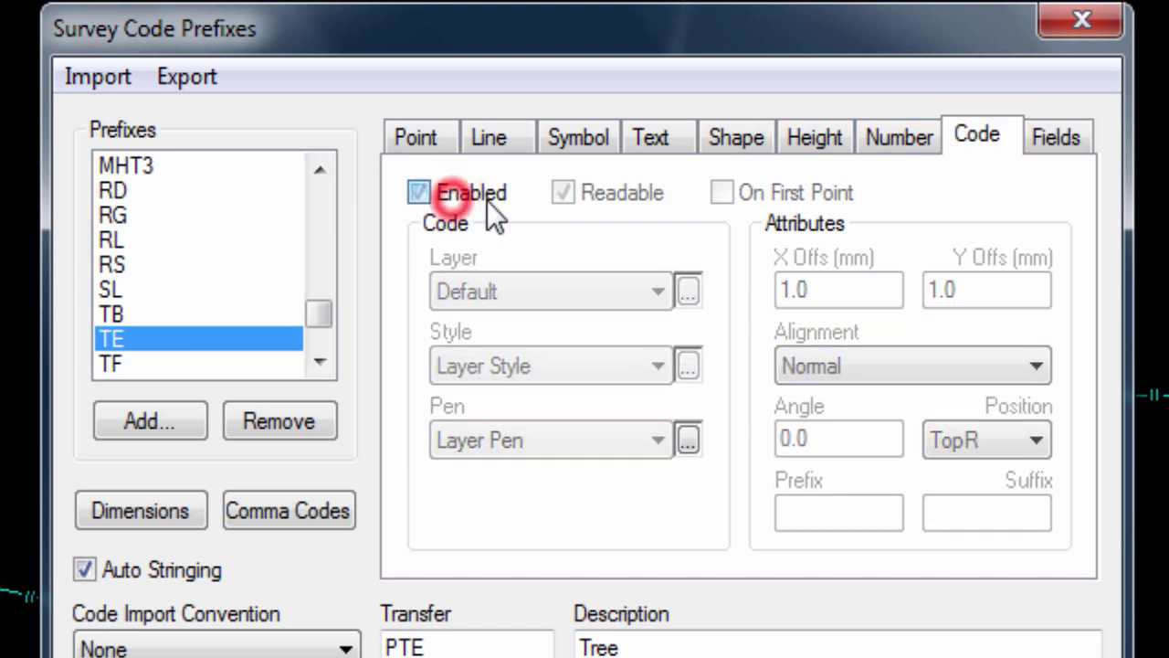
pyautogui.click(1056, 137)
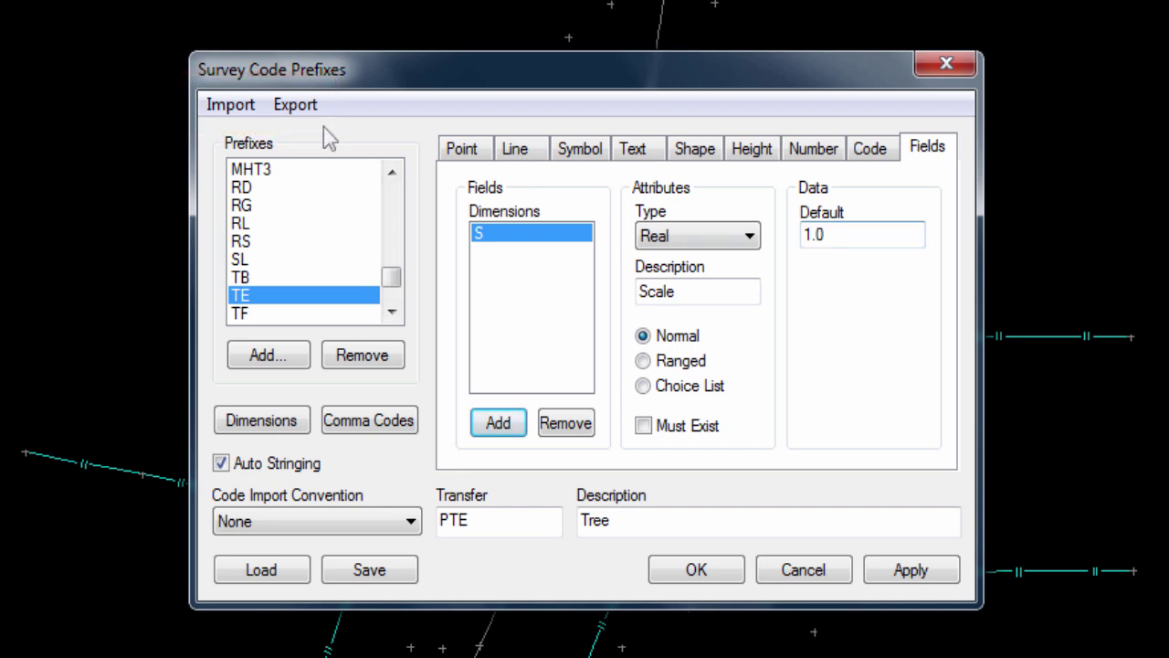
# Step: Check the available survey export formats in the Export menu
pyautogui.click(303, 106)
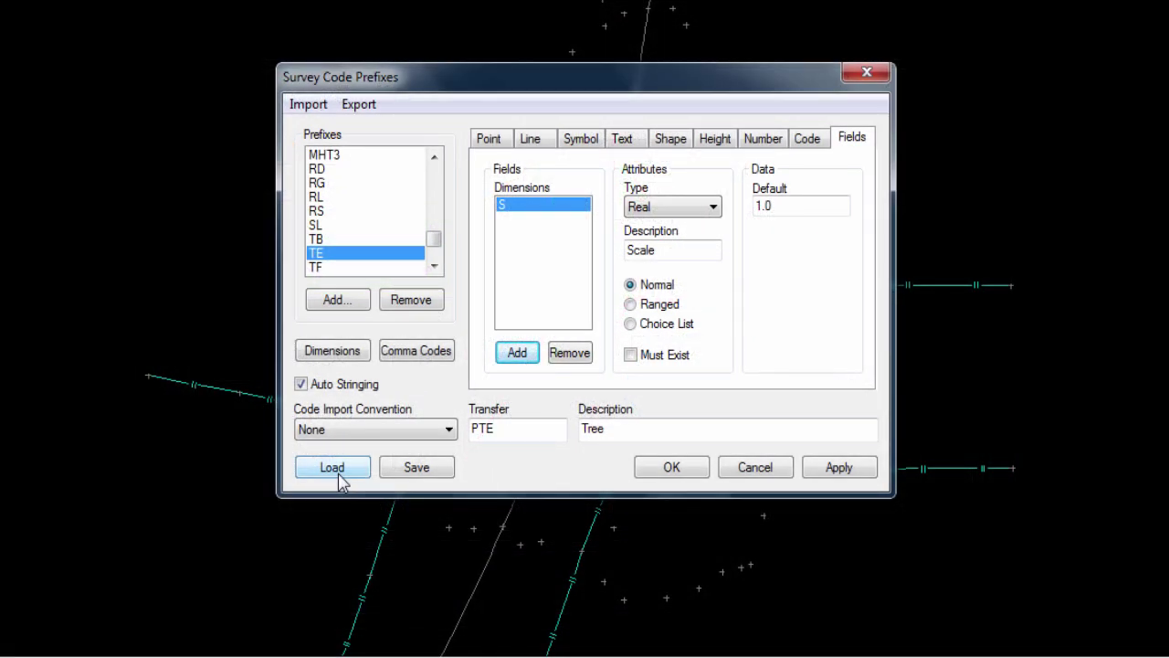
# Step: Load Captivate Video Codes.ini as the code prefixes and scroll through the list from CENTRE_LINE to WALL
pyautogui.click(336, 470)
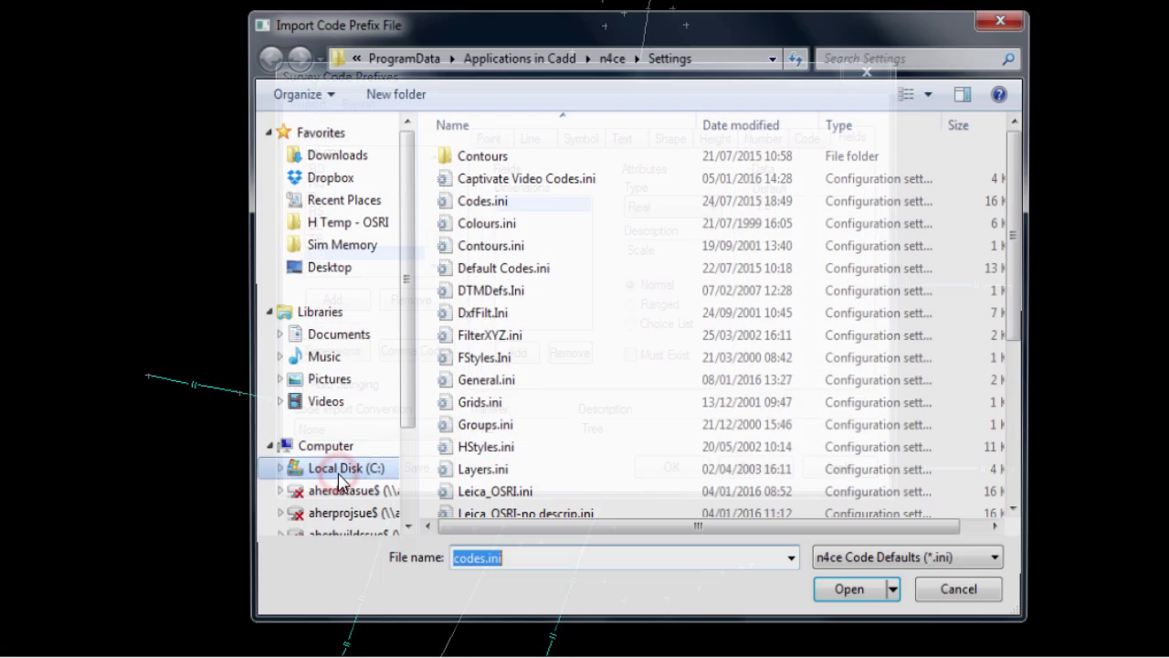
pyautogui.click(517, 182)
pyautogui.click(833, 601)
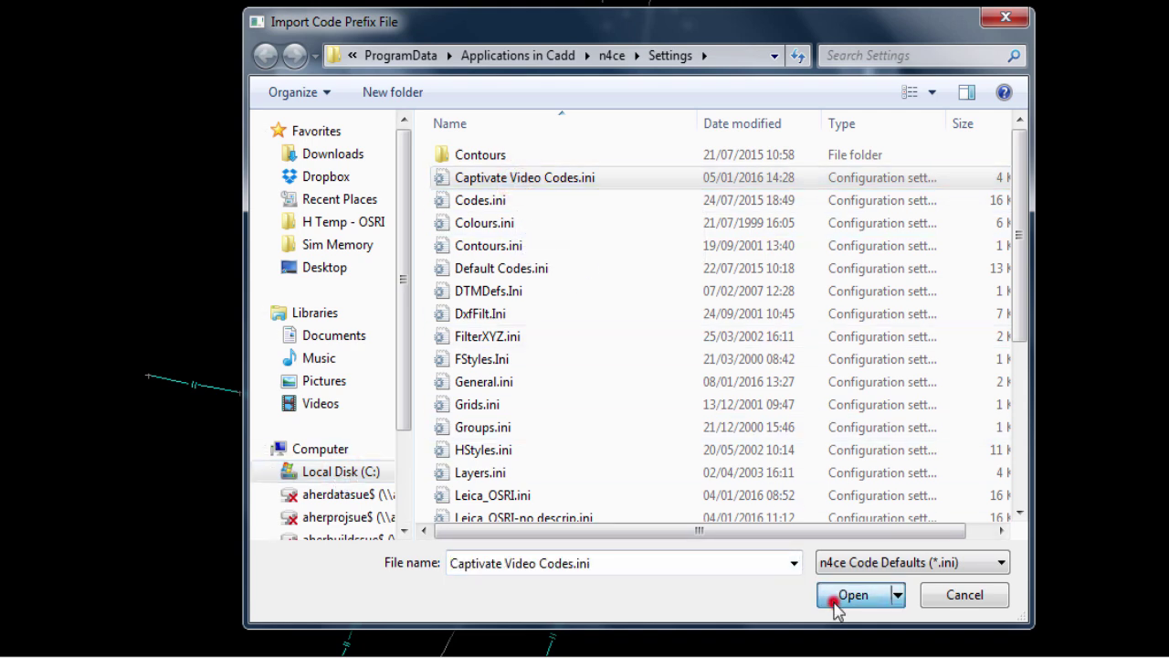
pyautogui.moveTo(434, 176); pyautogui.dragTo(436, 260)
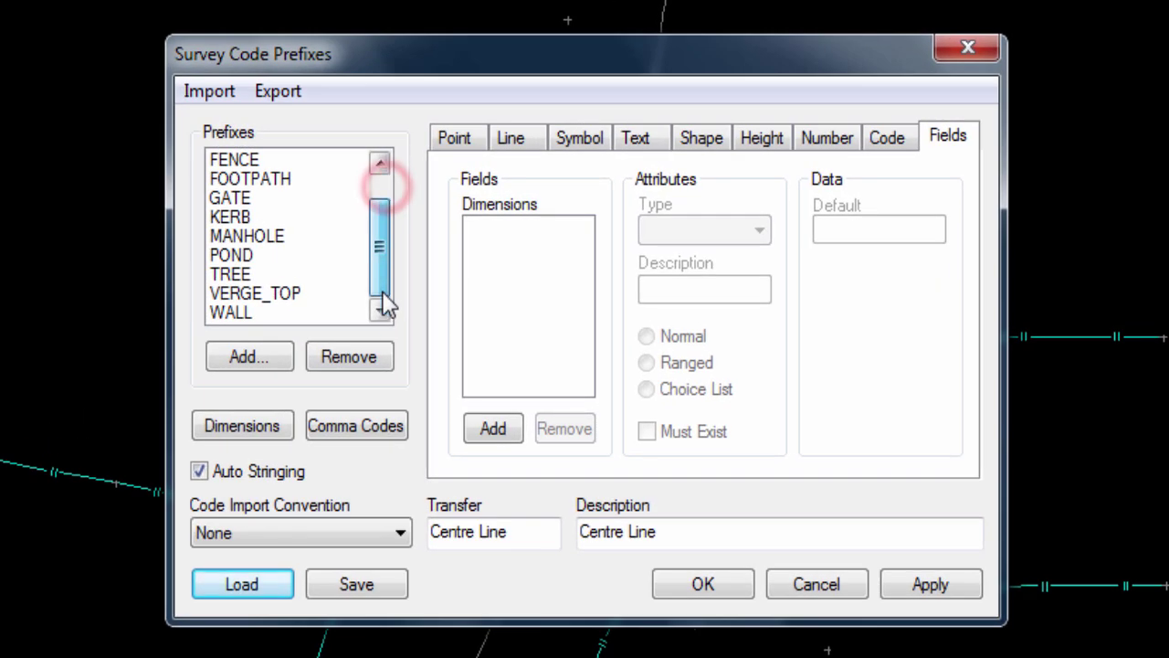
pyautogui.moveTo(382, 302); pyautogui.dragTo(383, 324)
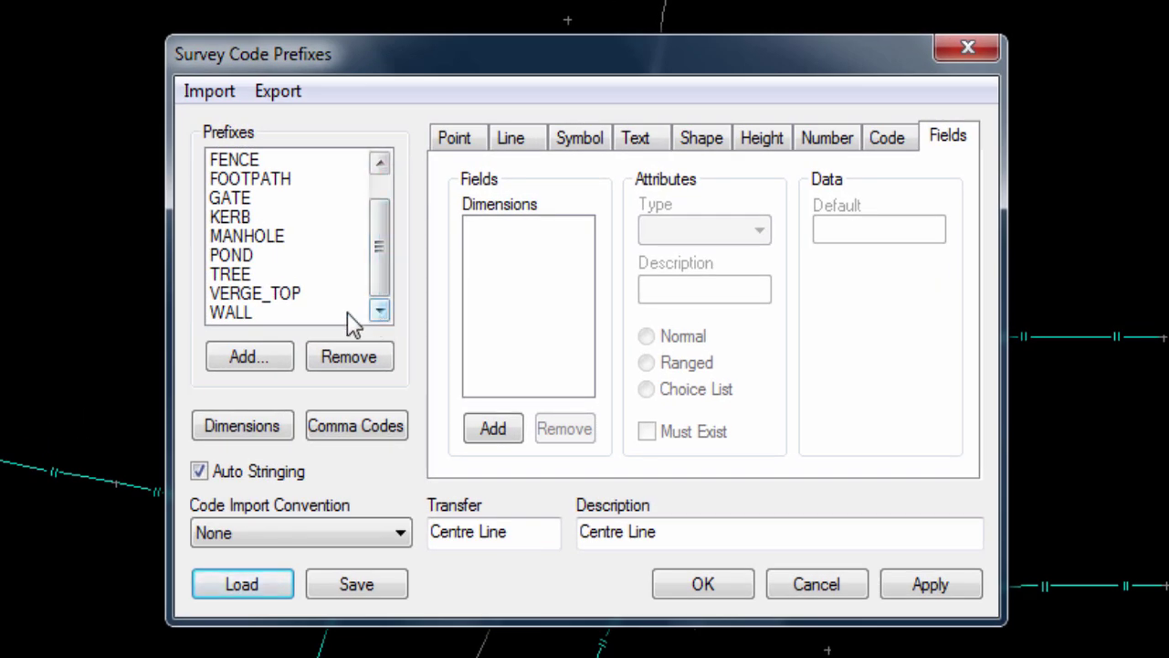
# Step: Add a VERGE_BOTTOM prefix with transfer code VergeB and description Verge Bottom
pyautogui.click(311, 294)
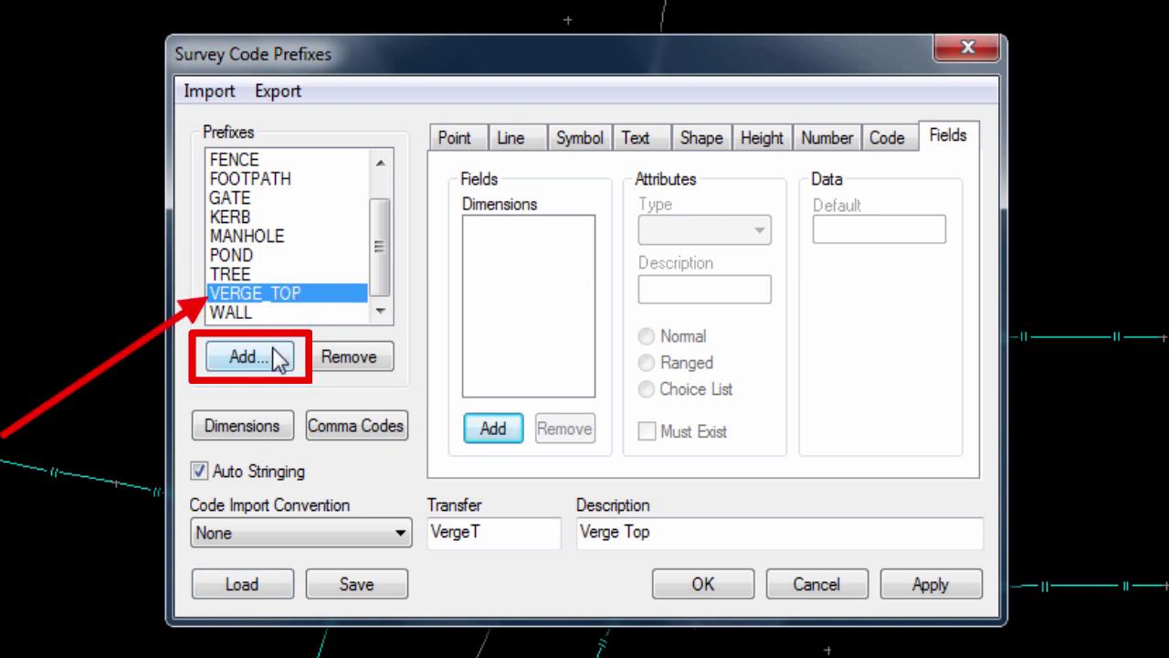
pyautogui.click(263, 365)
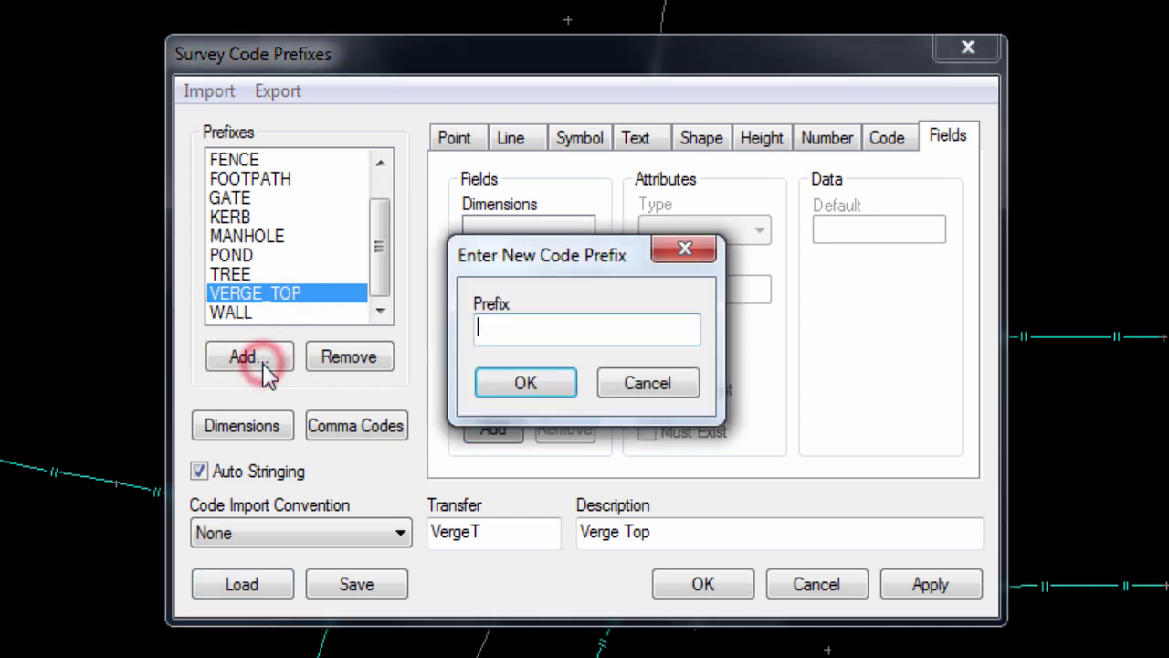
pyautogui.write('VERGE_')
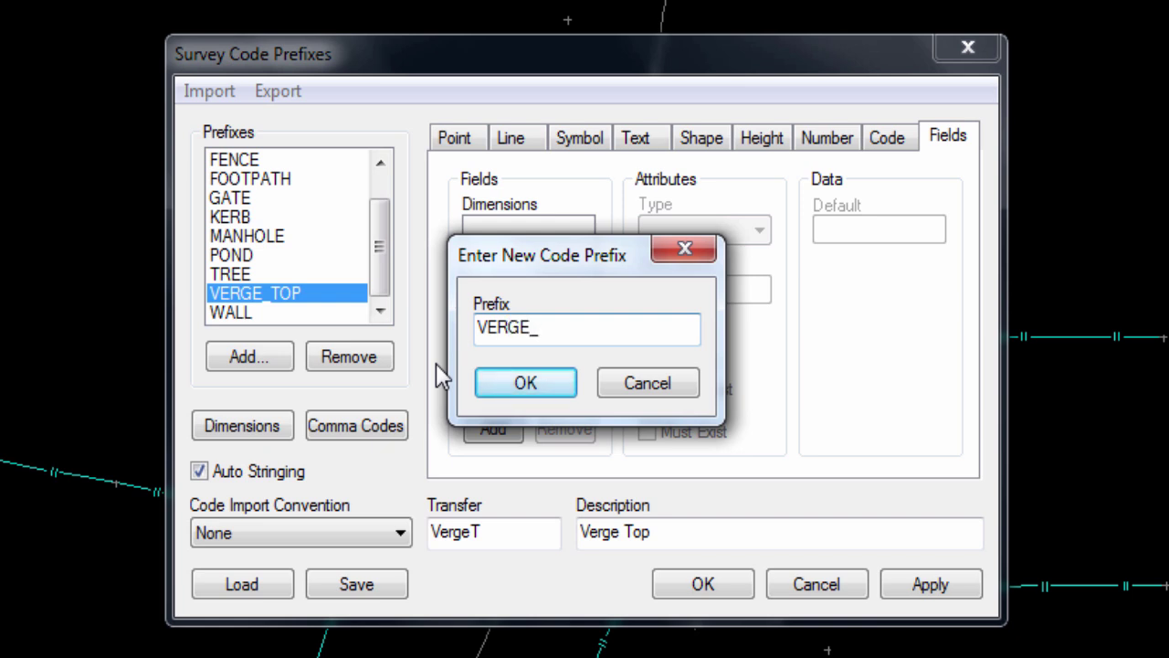
pyautogui.write('BOTTOM')
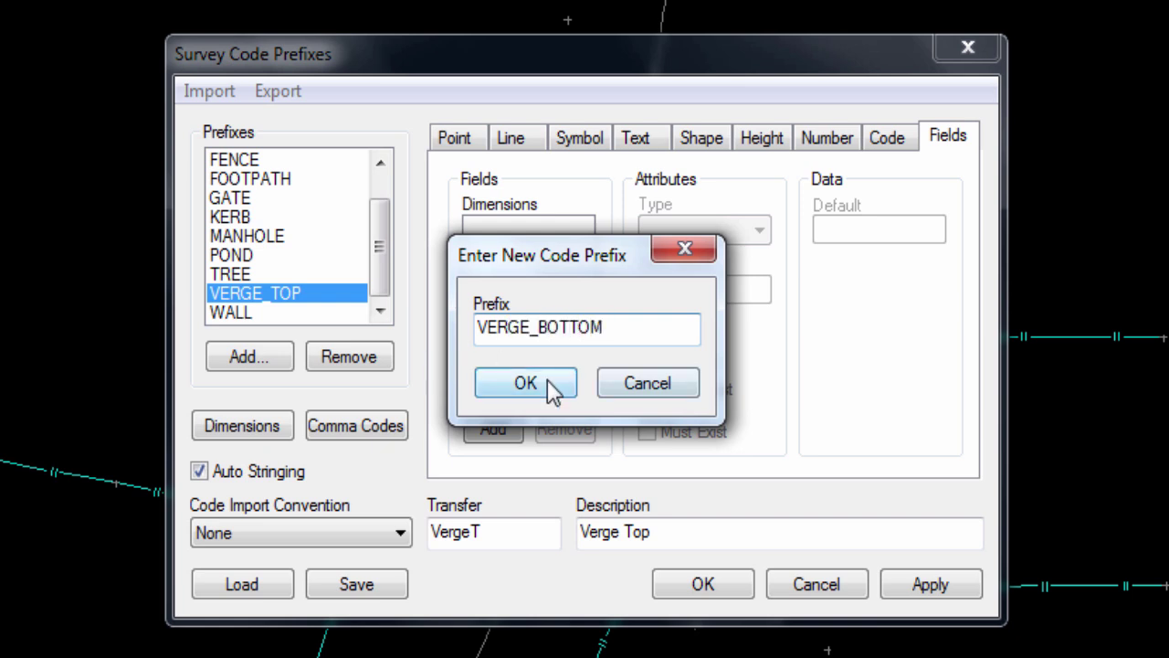
pyautogui.click(547, 382)
pyautogui.click(508, 532)
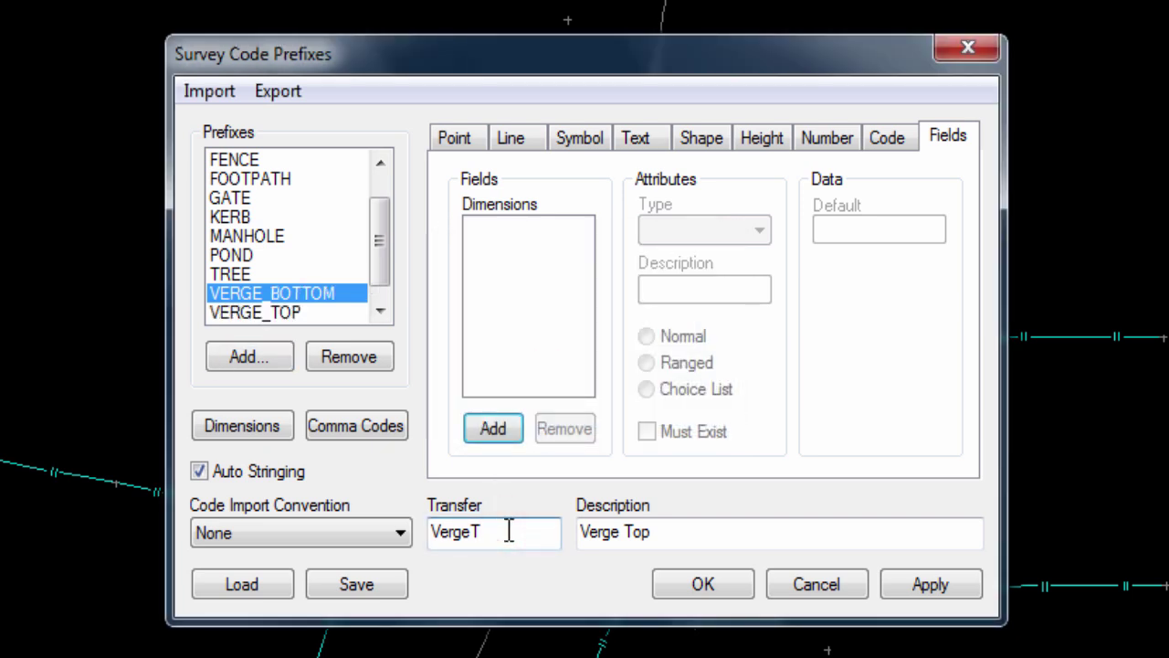
pyautogui.click(669, 540)
pyautogui.press('BackSpace')
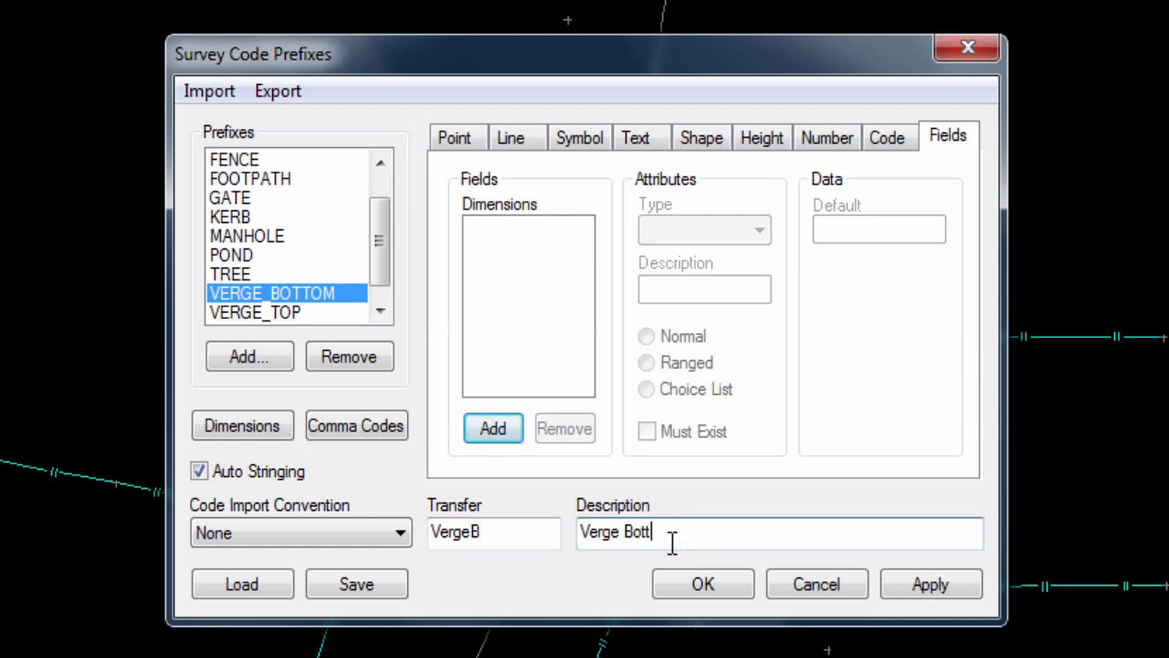
pyautogui.click(703, 582)
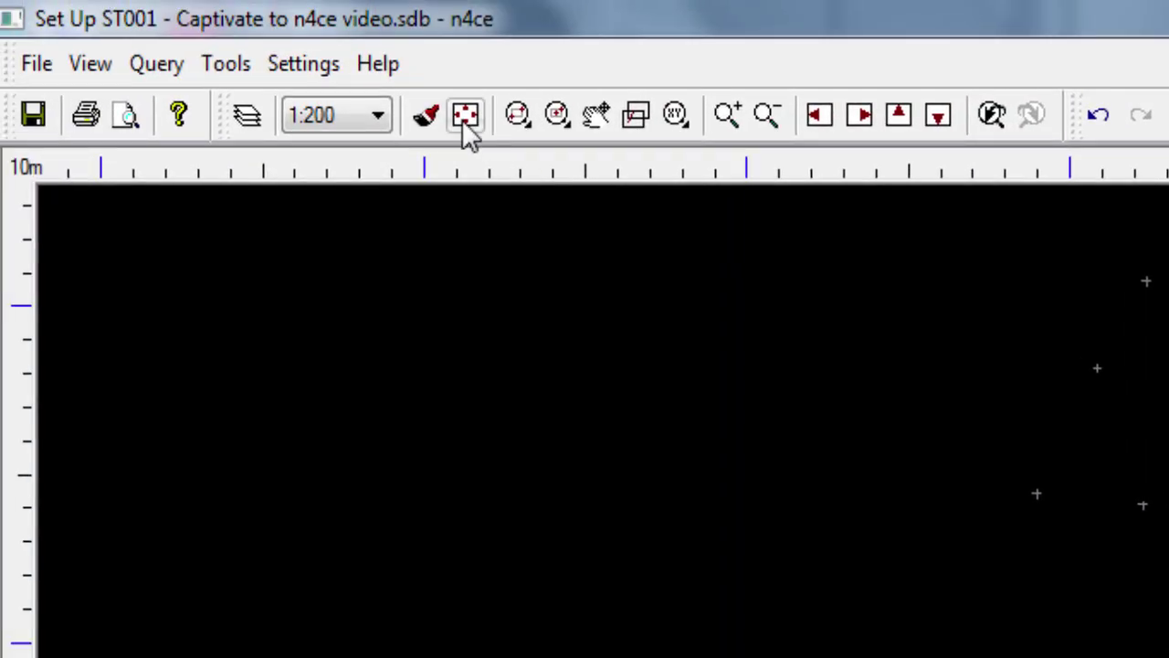
# Step: Redraw the survey with the new codes and zoom in on the tree and its label
pyautogui.click(426, 116)
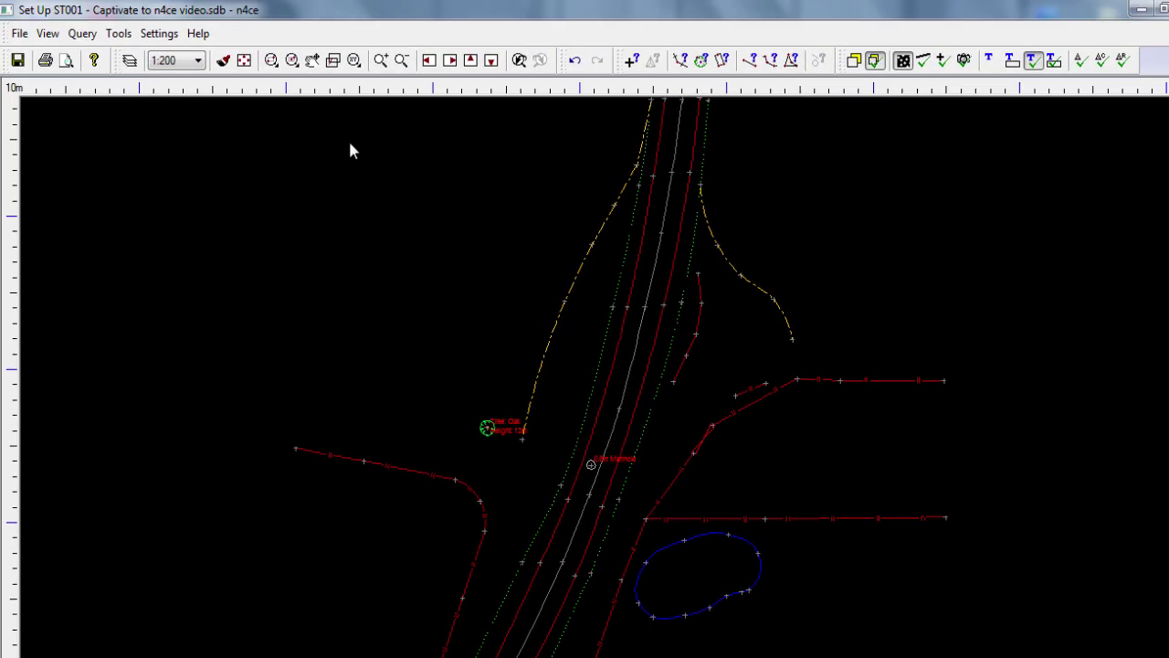
pyautogui.click(271, 60)
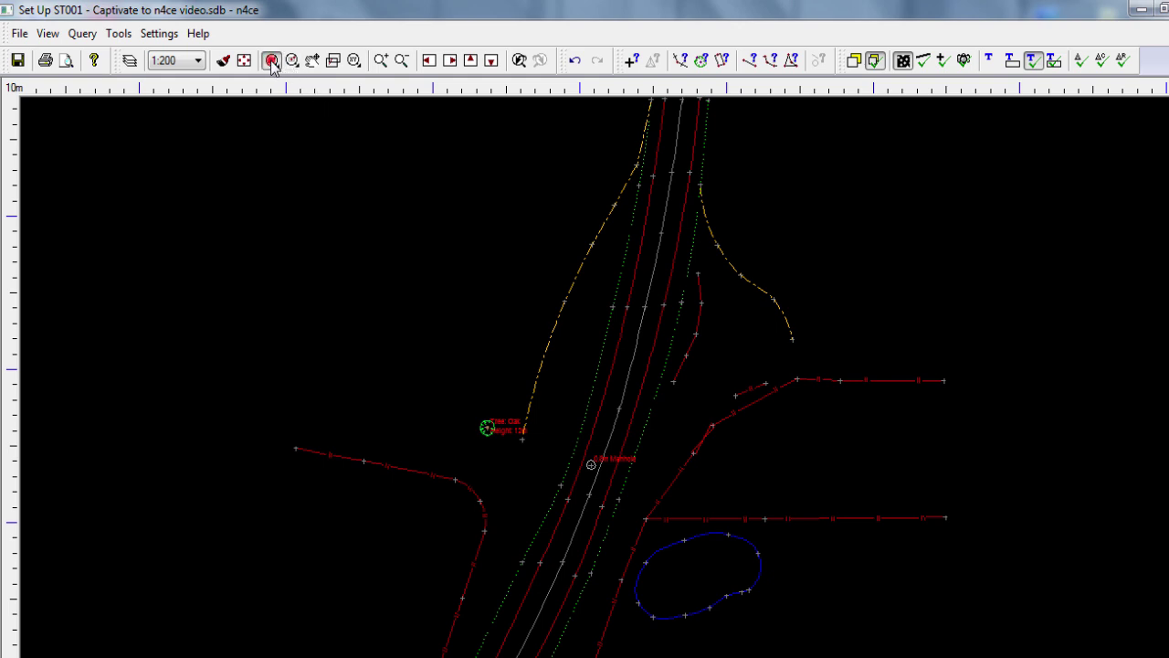
pyautogui.click(451, 386)
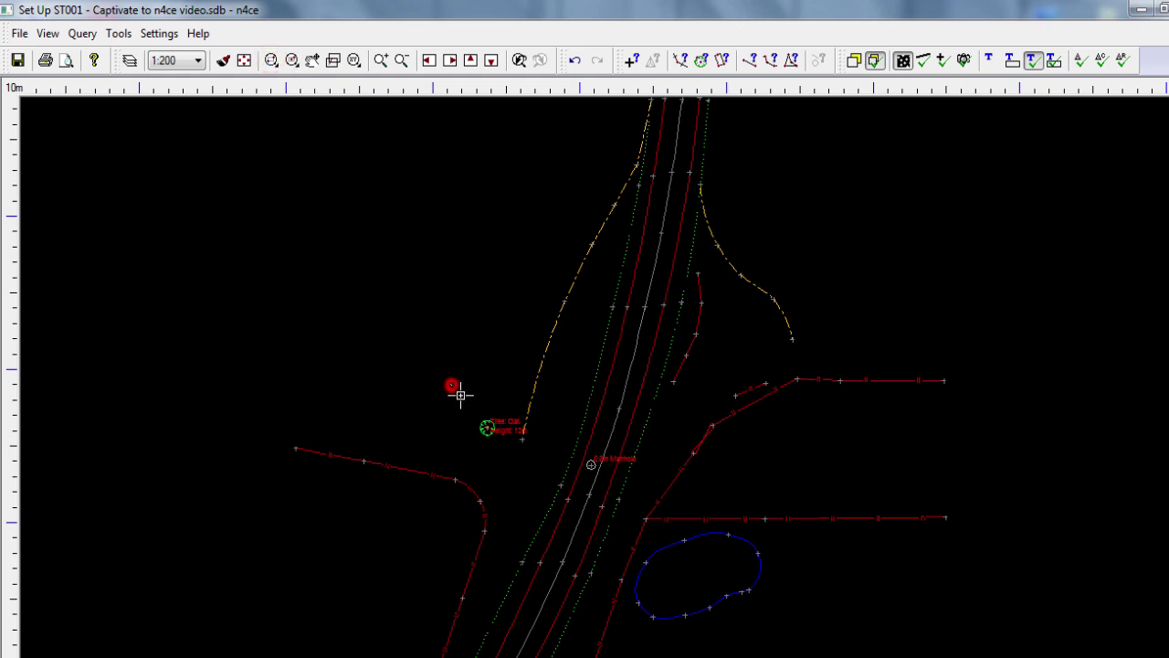
pyautogui.click(566, 472)
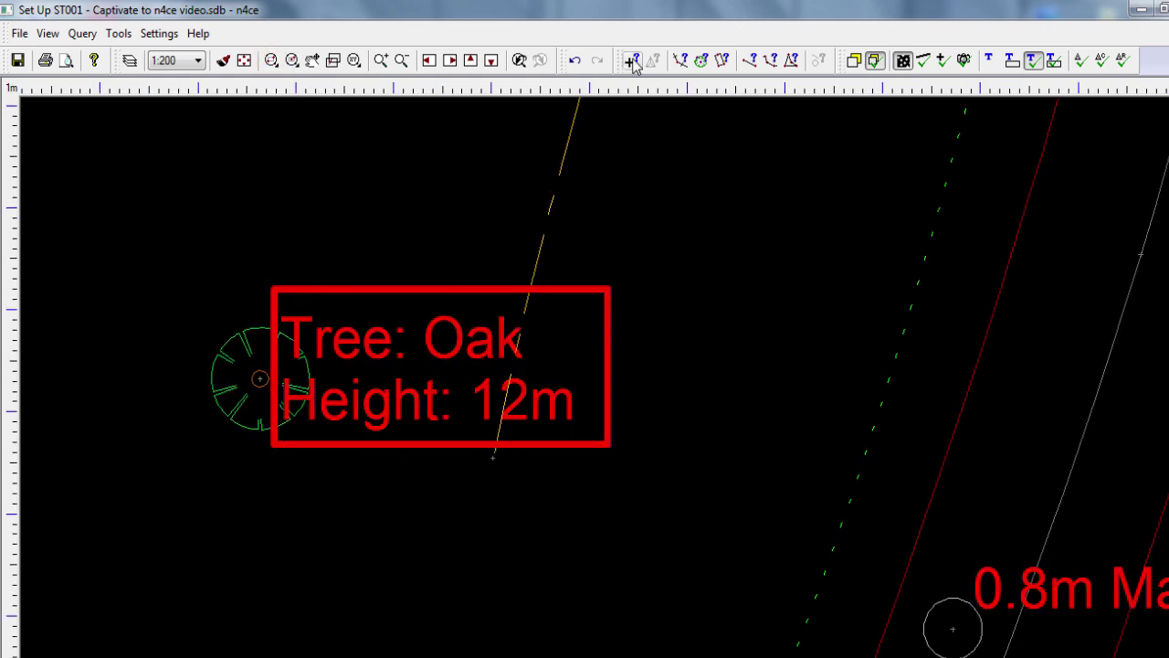
# Step: Query tree point TPS0044 to view its attributes HEIGHT=12, CANOPY=2.5 and TYPE=Oak
pyautogui.click(631, 60)
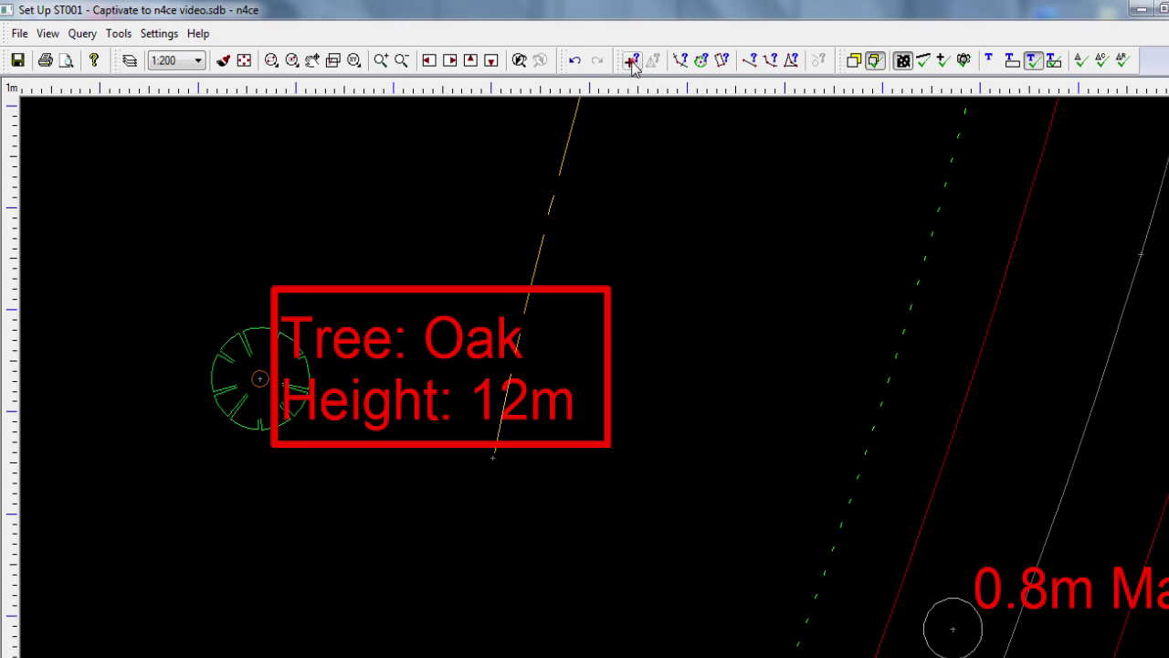
pyautogui.click(259, 378)
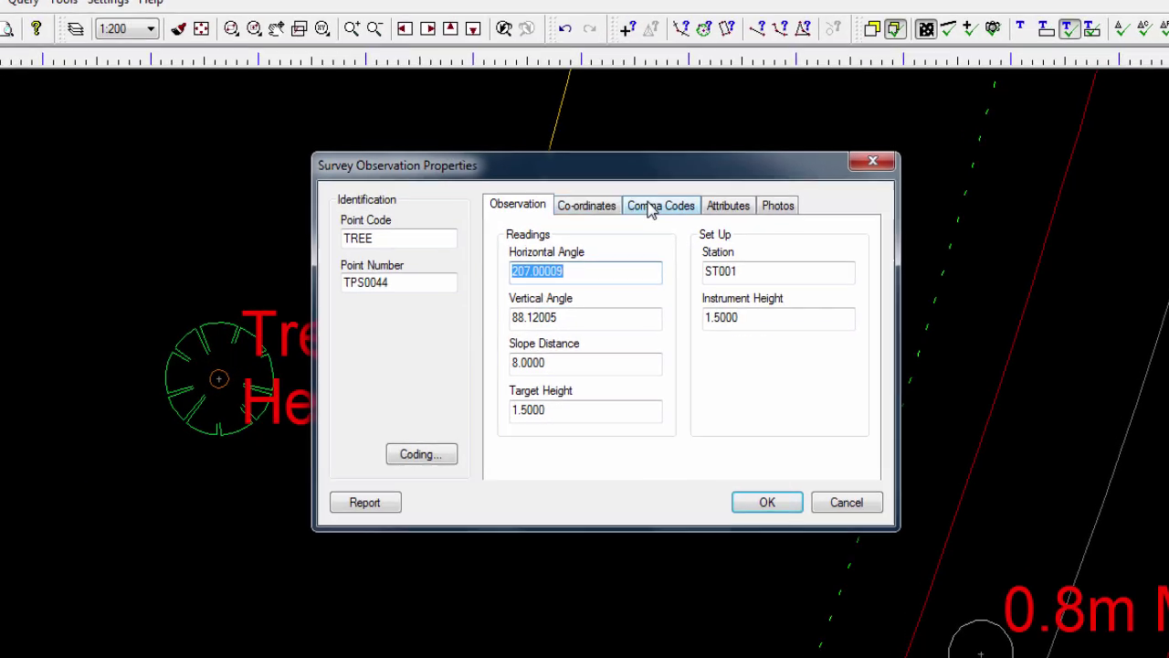
pyautogui.click(735, 172)
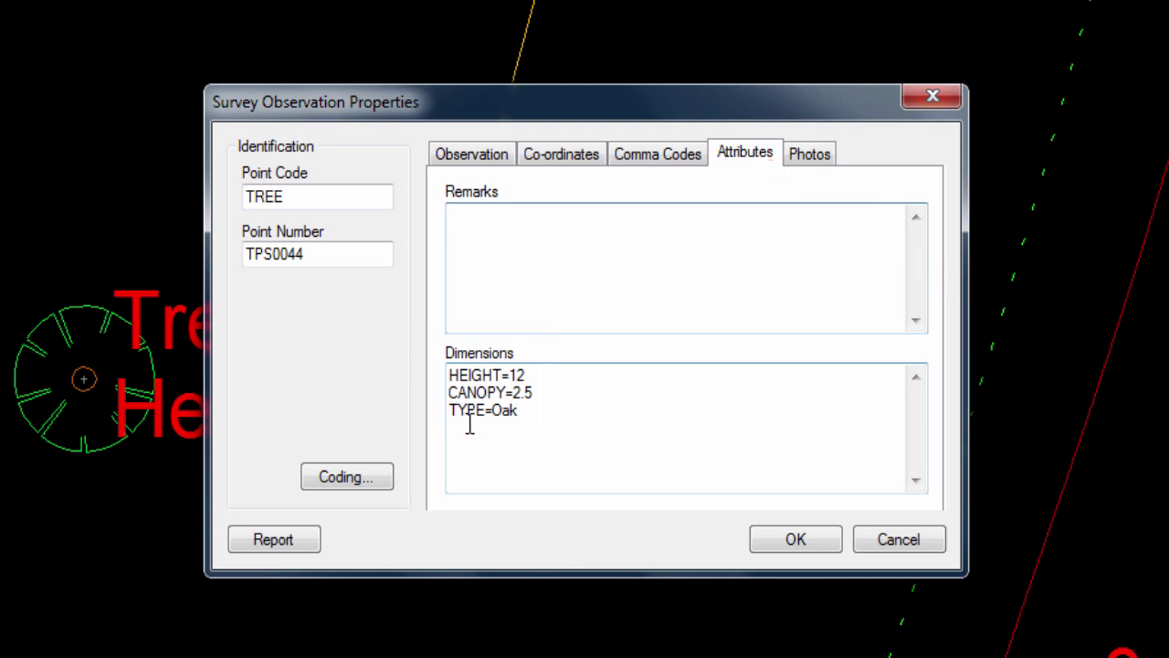
# Step: Replace the TREE code's label template with the plain text 'My Tree'
pyautogui.click(341, 481)
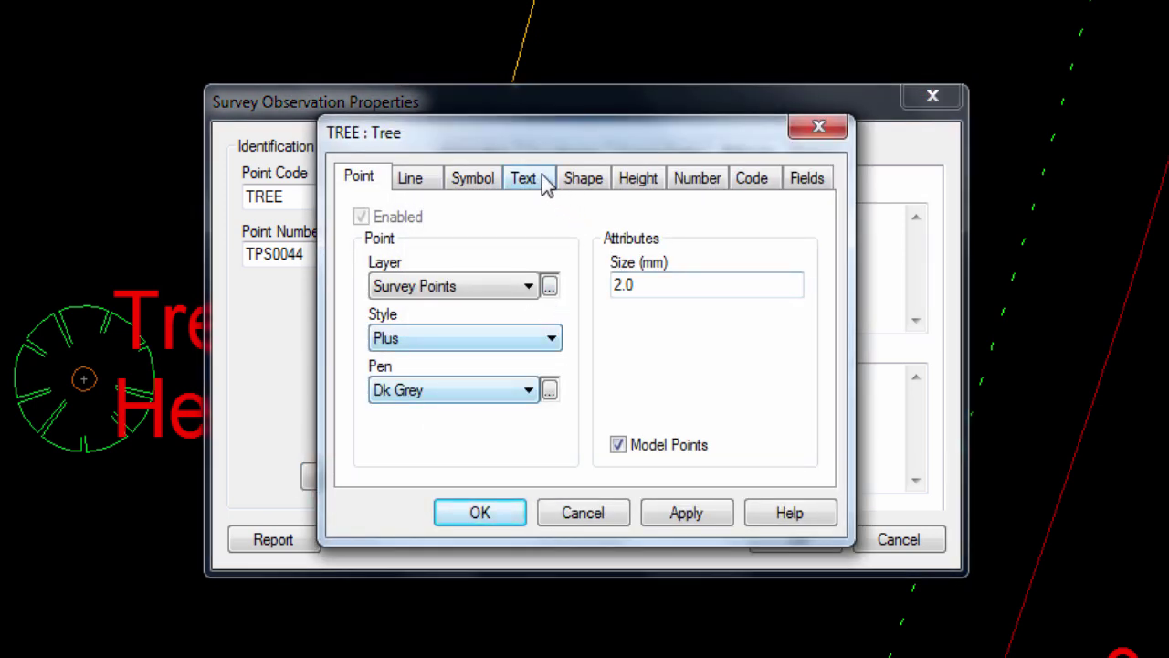
pyautogui.click(528, 179)
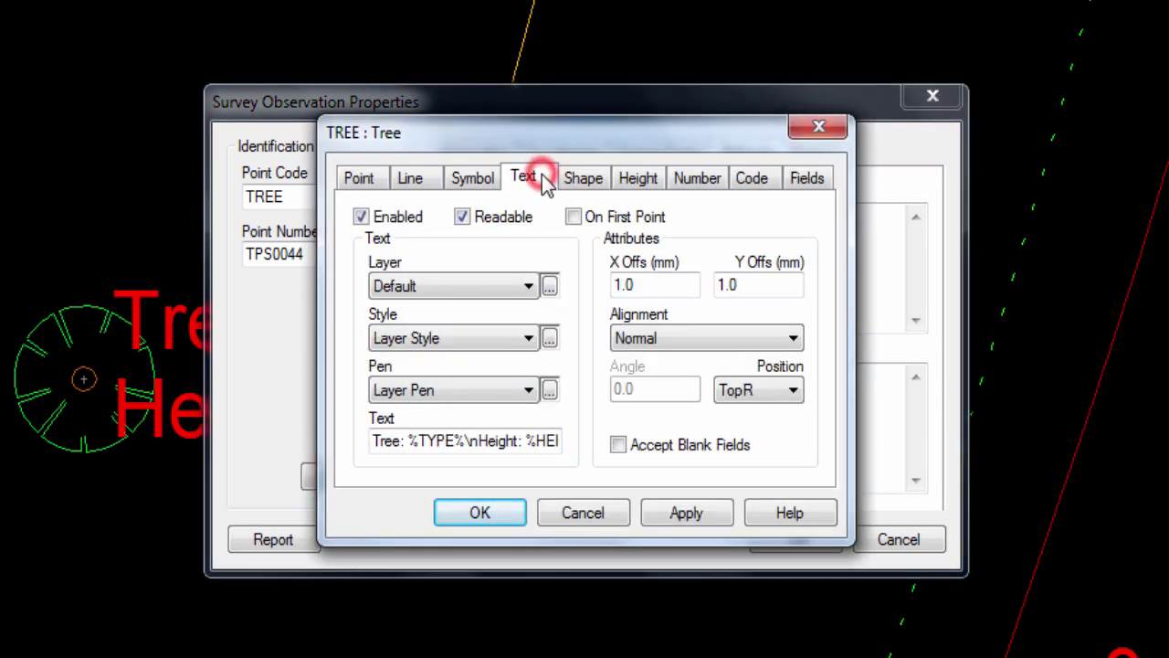
pyautogui.click(428, 442)
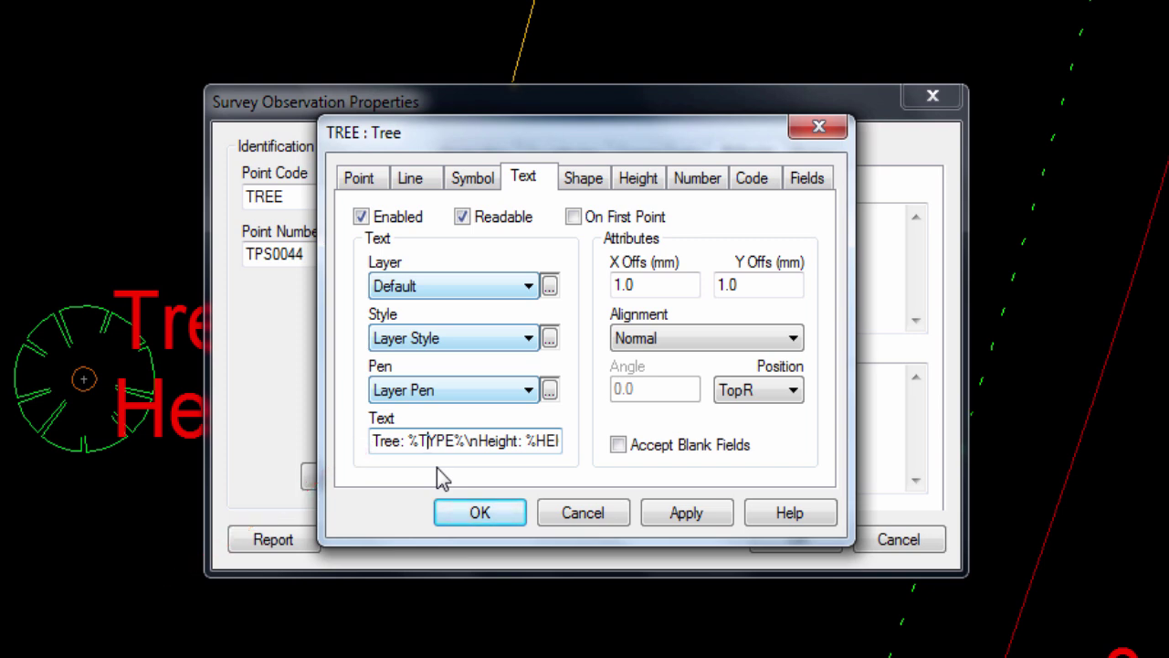
pyautogui.press('End')
pyautogui.press('BackSpace')
pyautogui.press('BackSpace')
pyautogui.press('BackSpace')
pyautogui.press('BackSpace')
pyautogui.press('BackSpace')
pyautogui.press('BackSpace')
pyautogui.press('BackSpace')
pyautogui.press('BackSpace')
pyautogui.press('BackSpace')
pyautogui.press('BackSpace')
pyautogui.press('BackSpace')
pyautogui.press('BackSpace')
pyautogui.press('BackSpace')
pyautogui.press('BackSpace')
pyautogui.press('BackSpace')
pyautogui.press('BackSpace')
pyautogui.press('BackSpace')
pyautogui.press('BackSpace')
pyautogui.press('BackSpace')
pyautogui.press('BackSpace')
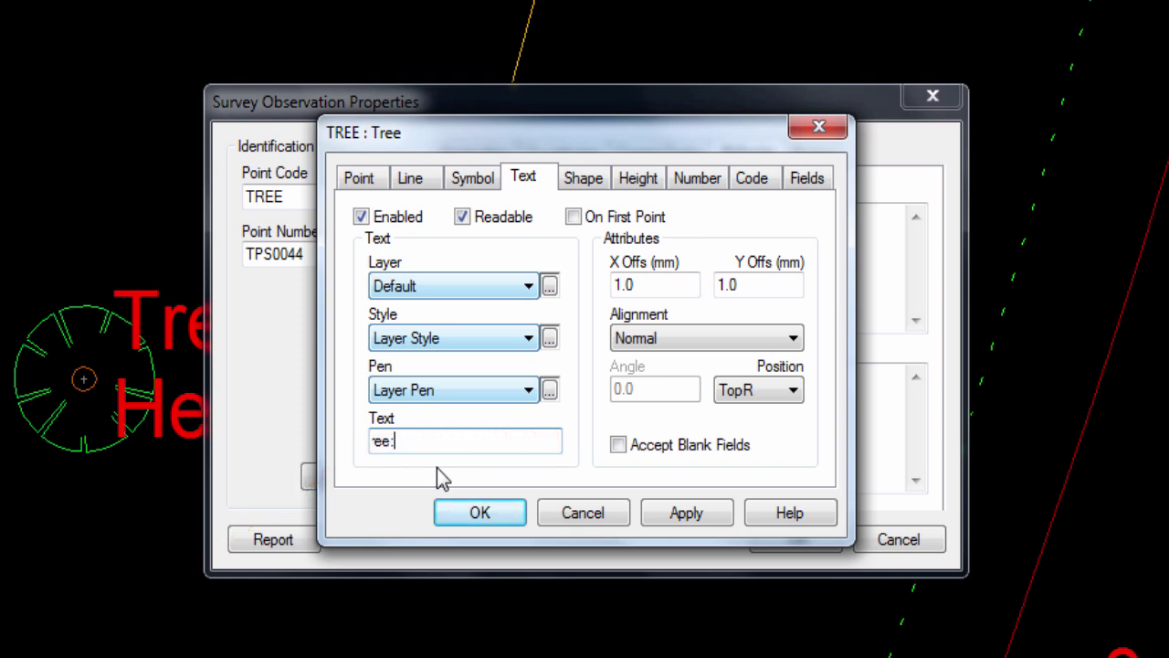
pyautogui.write('My T')
pyautogui.click(502, 517)
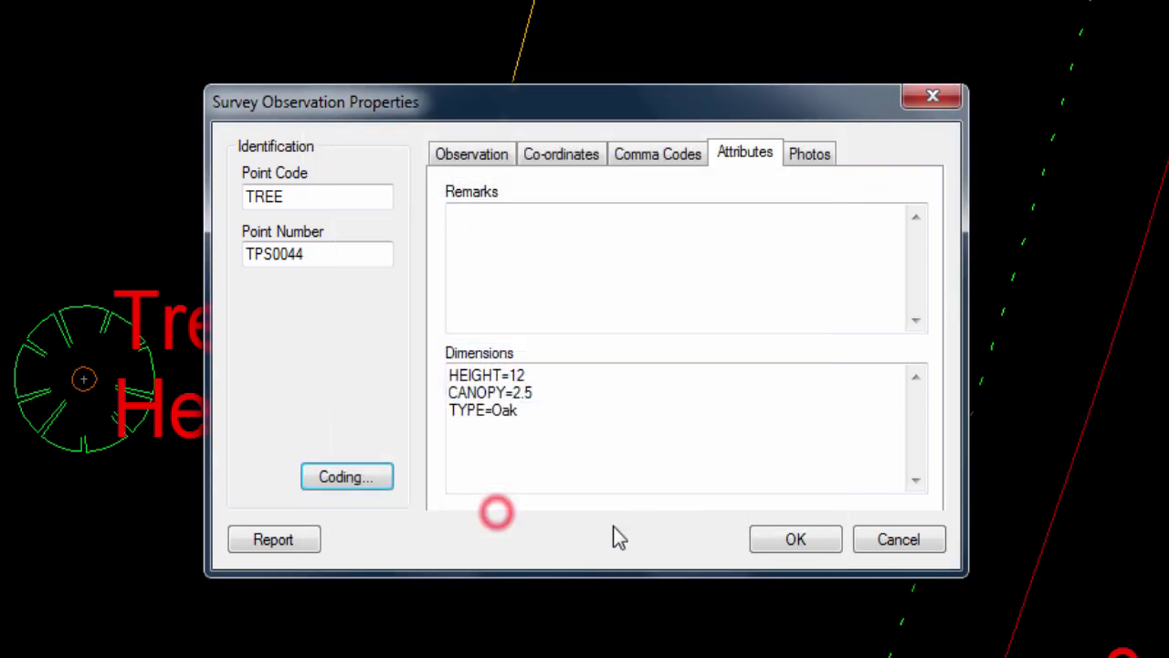
# Step: Close the tree's properties, redraw the plan, and query the tree again
pyautogui.click(795, 538)
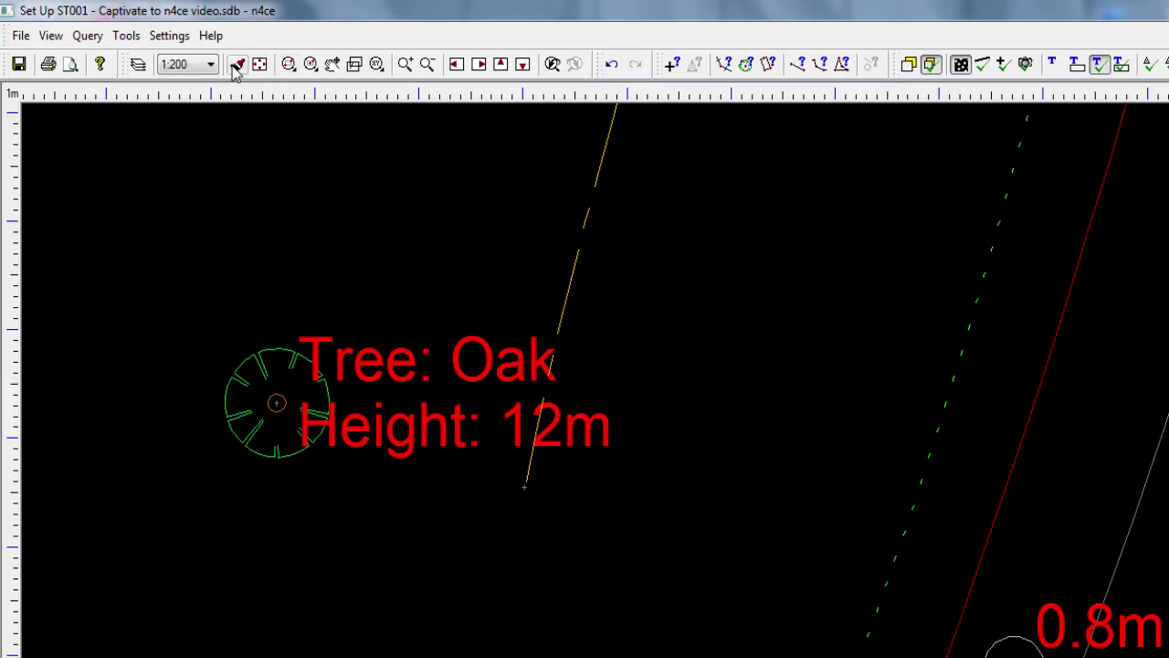
pyautogui.click(140, 1)
pyautogui.click(673, 62)
# Step: Change the tree label to 'My %TYPE% Tree' with a second line '%HEIGHT%m tall', then redraw
pyautogui.click(274, 402)
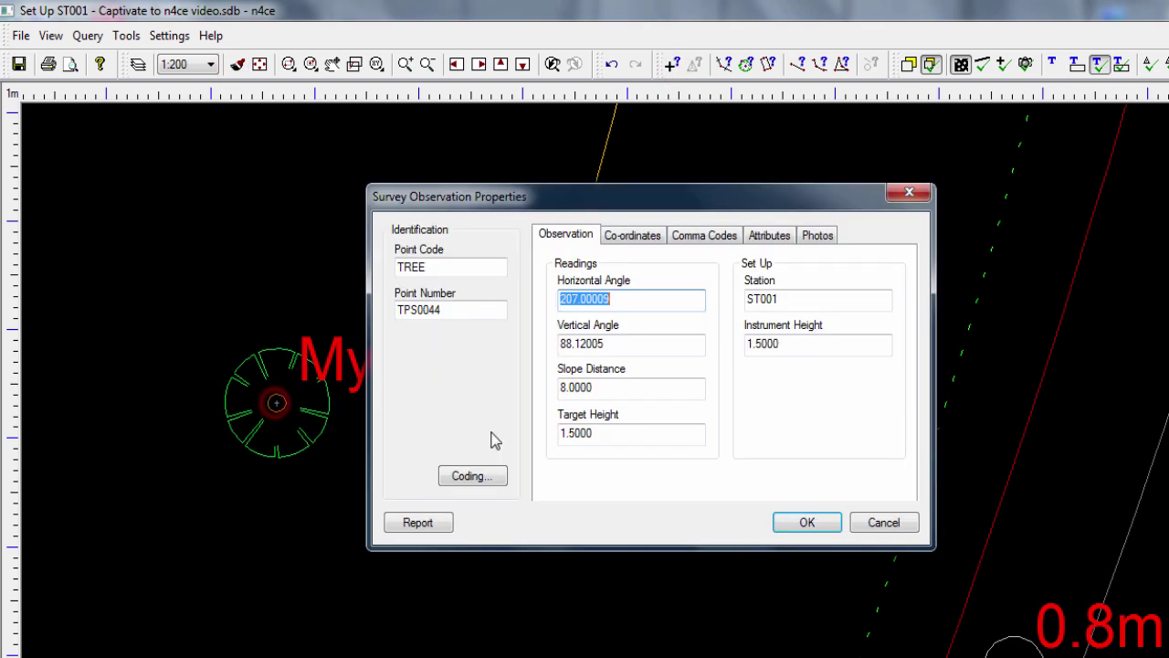
pyautogui.click(482, 476)
pyautogui.click(604, 253)
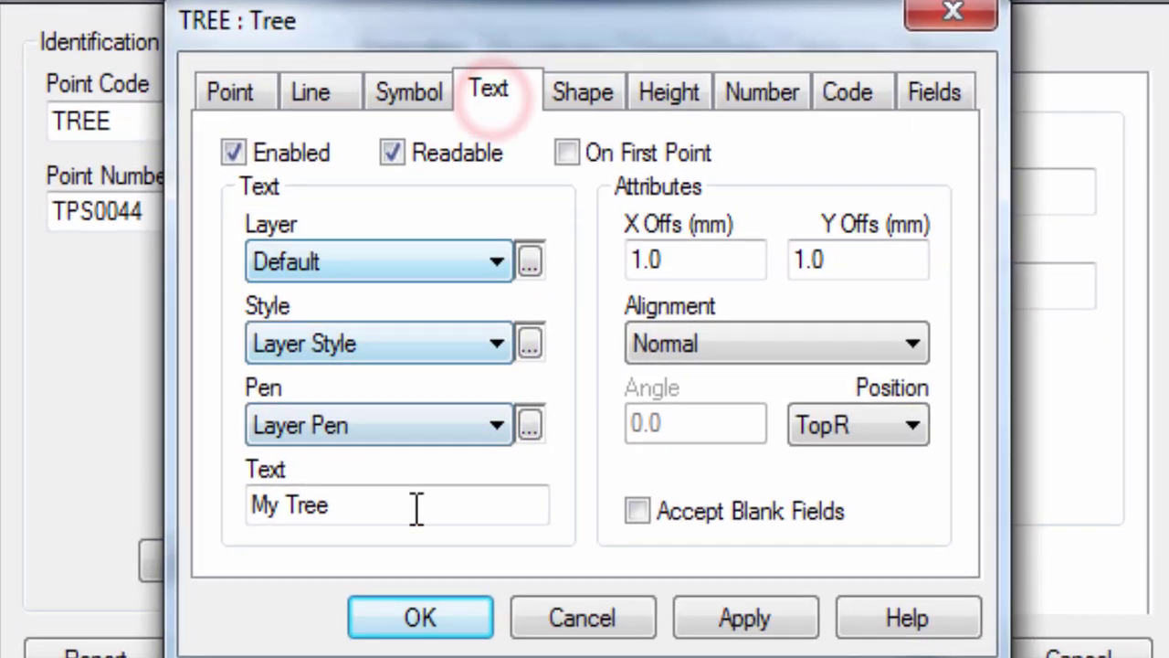
pyautogui.click(412, 508)
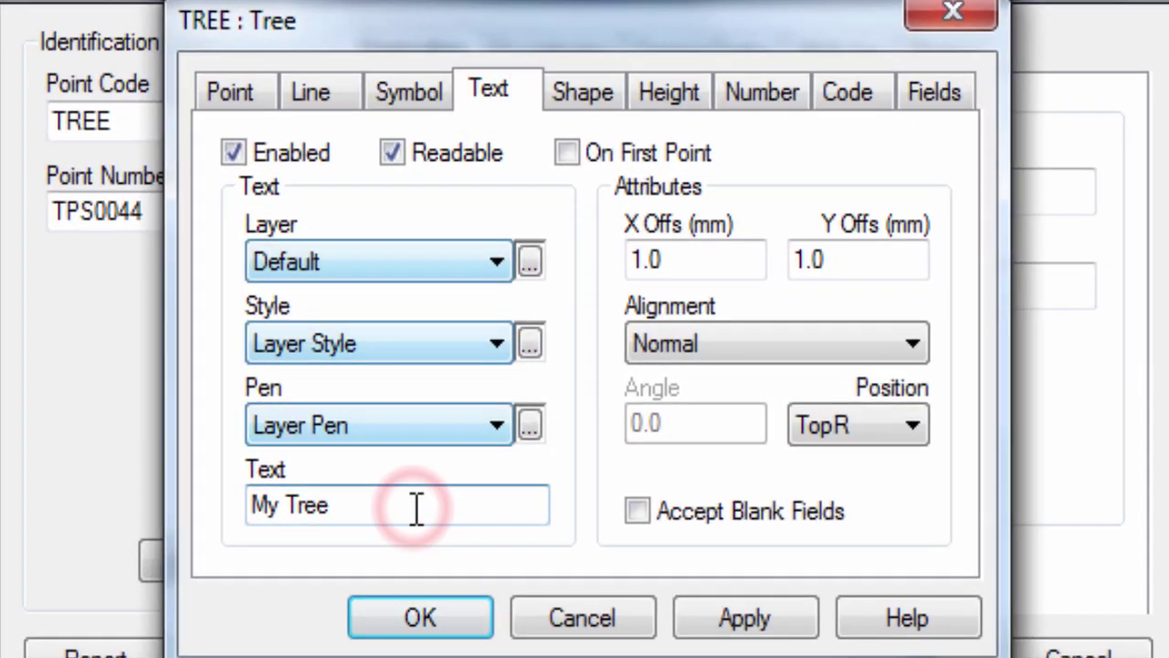
pyautogui.write('\\n%')
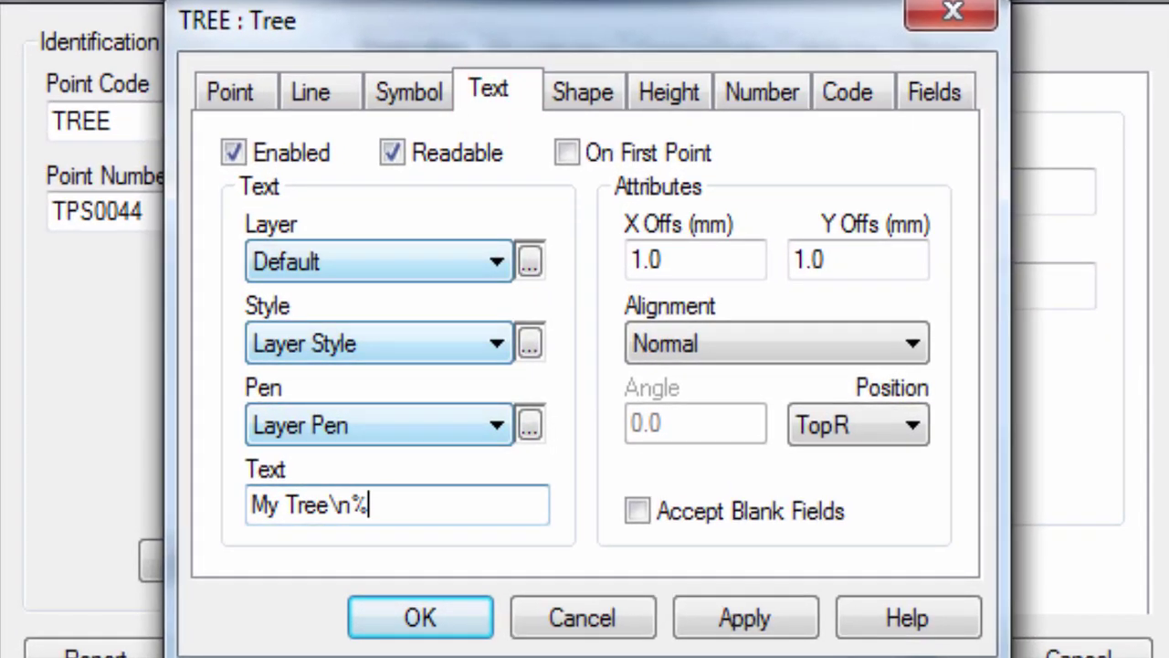
pyautogui.write('HEIGHT%m tall')
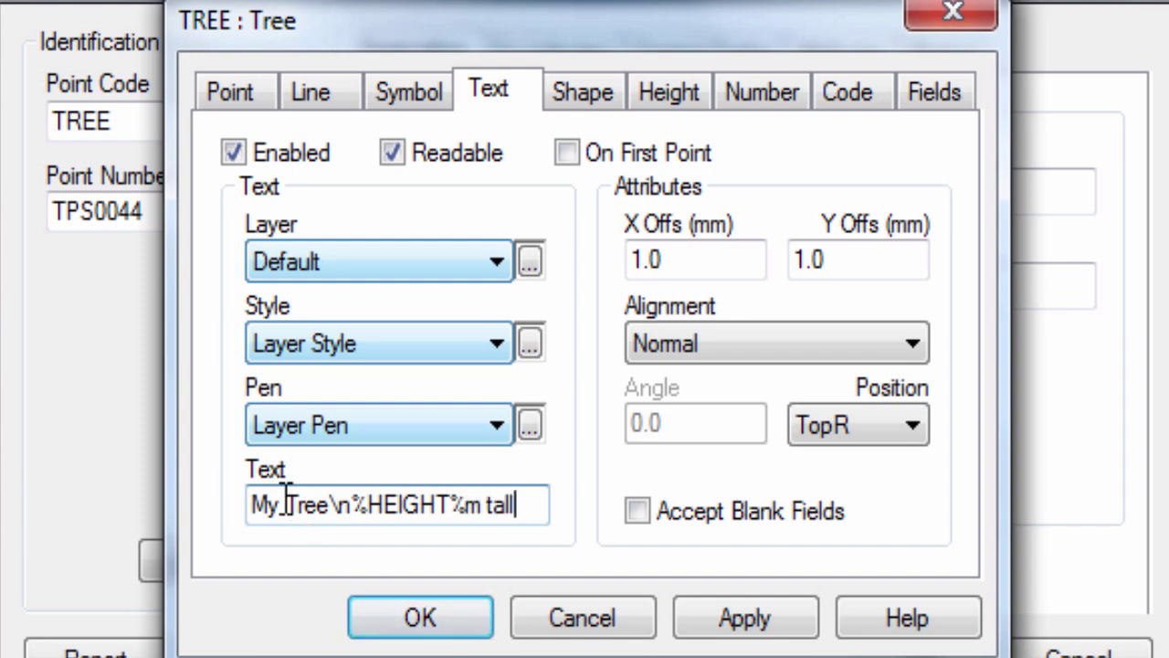
pyautogui.click(261, 508)
pyautogui.write('%TYPE%')
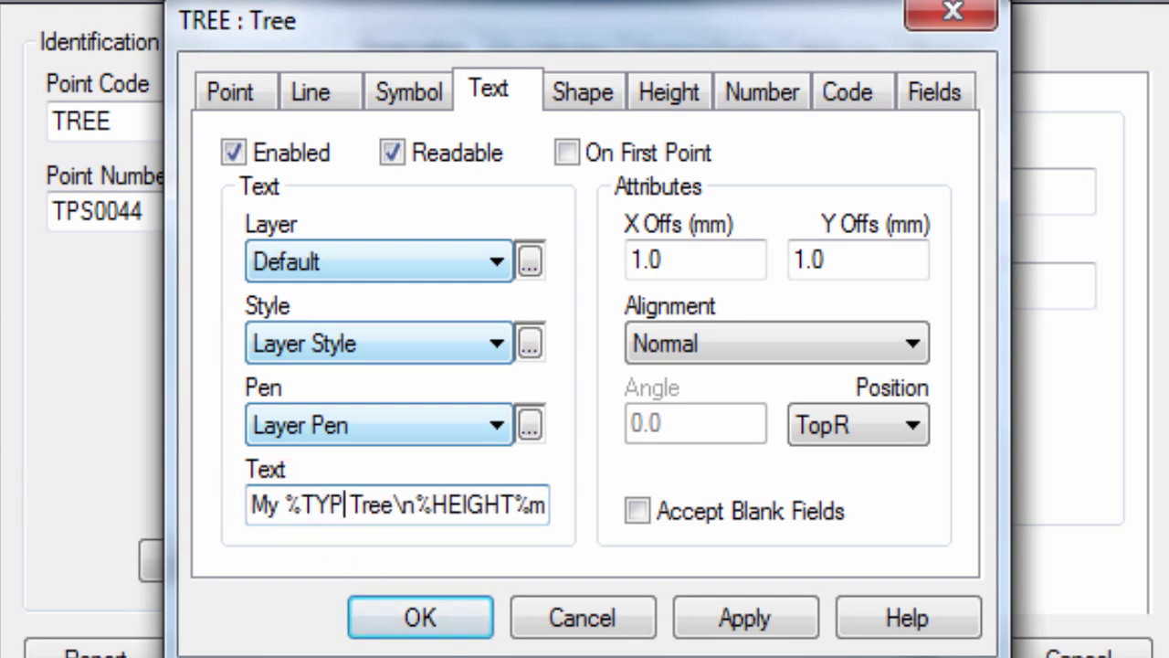
pyautogui.click(420, 618)
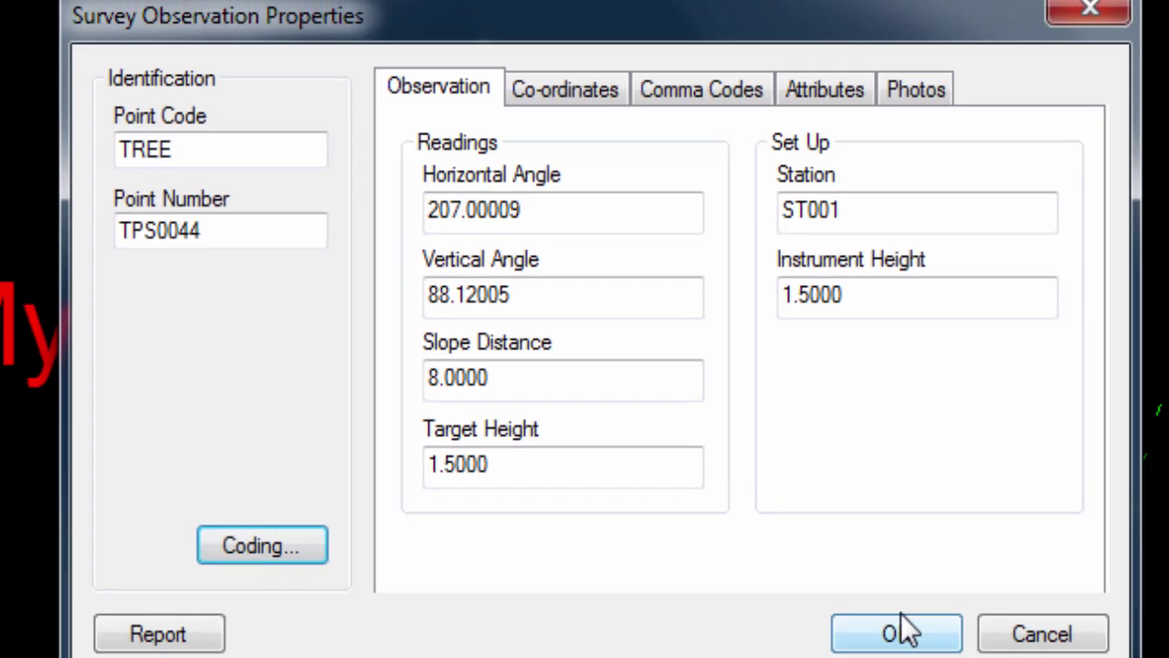
pyautogui.click(897, 629)
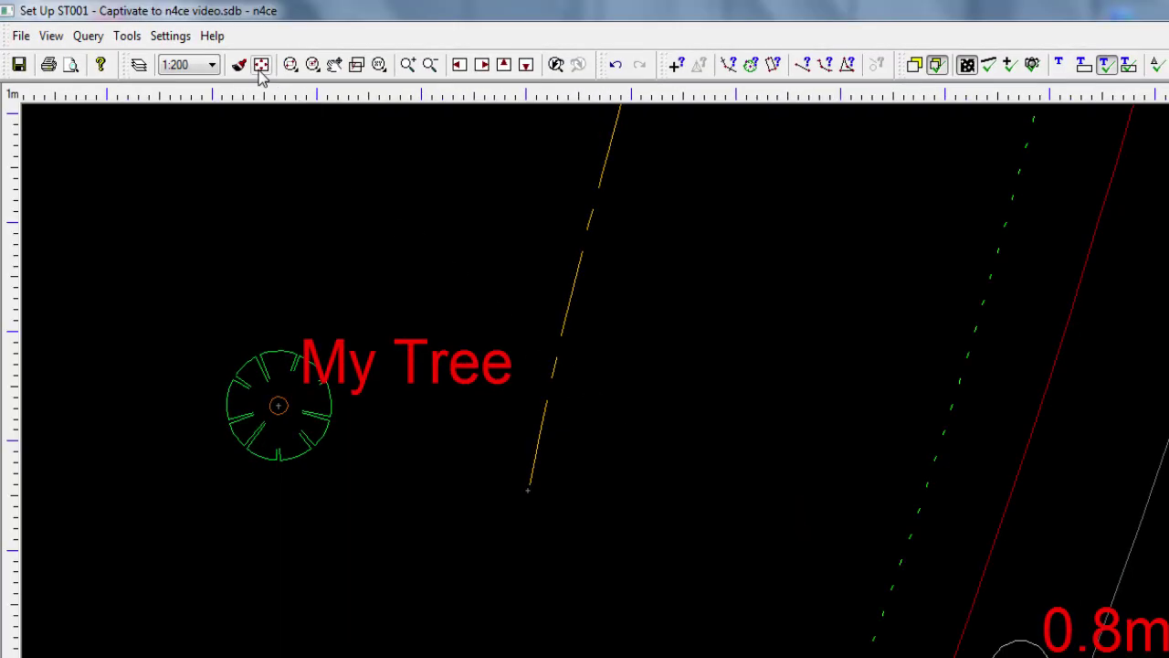
pyautogui.click(116, 0)
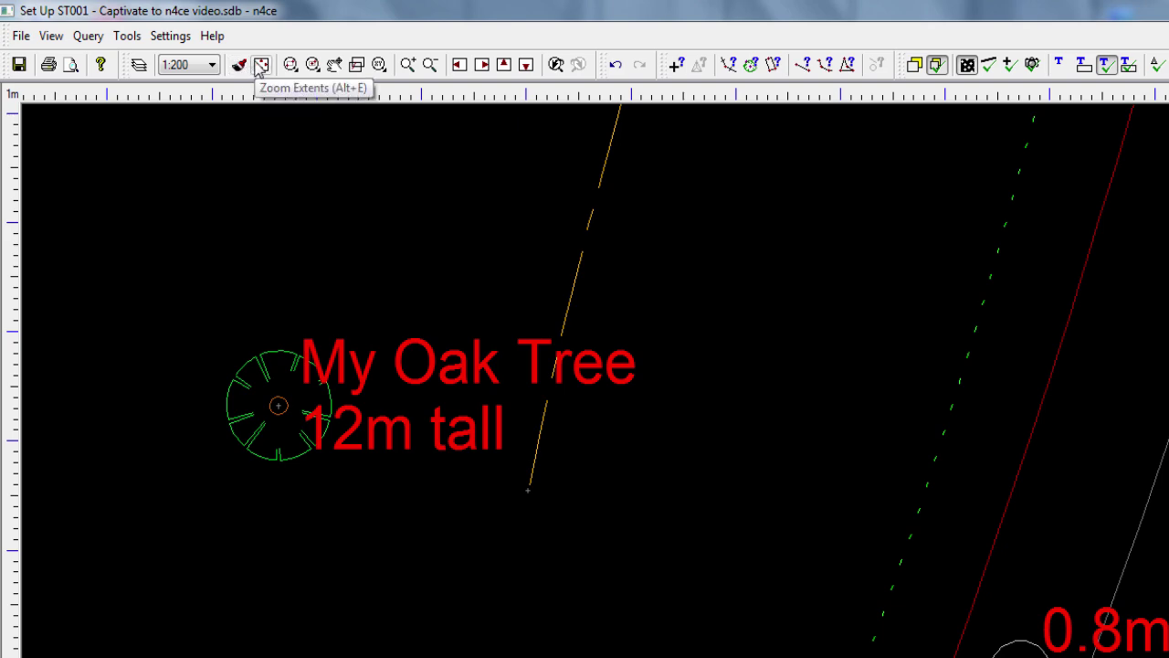
# Step: Zoom to extents to show the 'My Oak Tree' and '0.8m Manhole' labels together
pyautogui.click(261, 65)
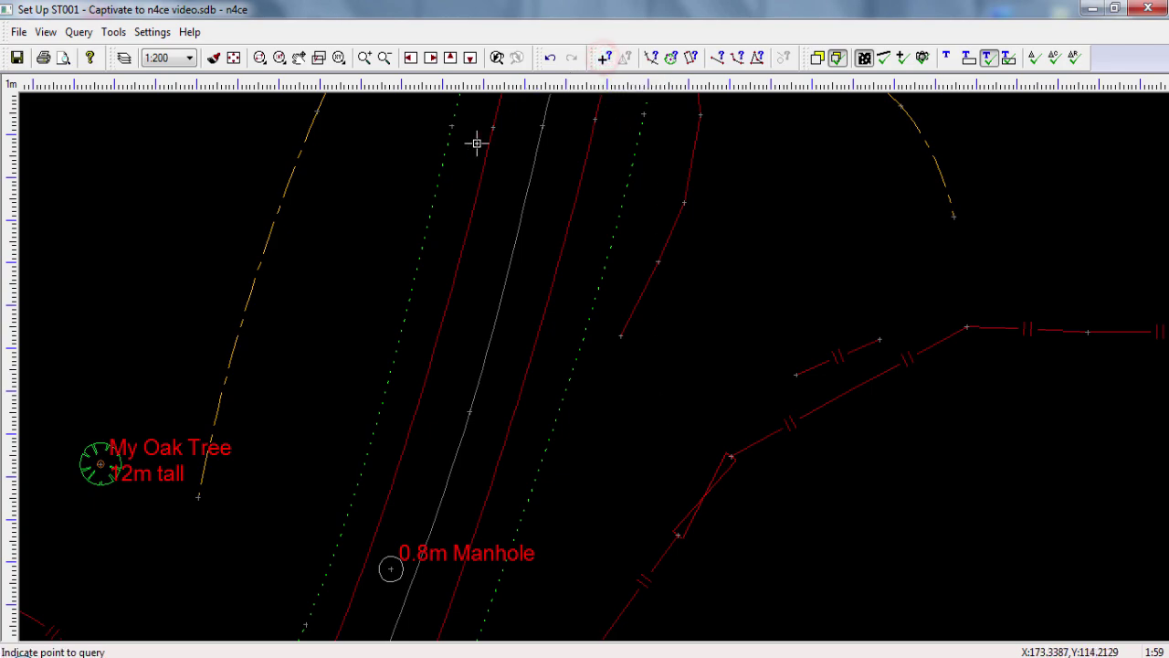
# Step: Query tree point TPS0044 and review its TREE code's symbol scaling and S dimension field
pyautogui.click(101, 464)
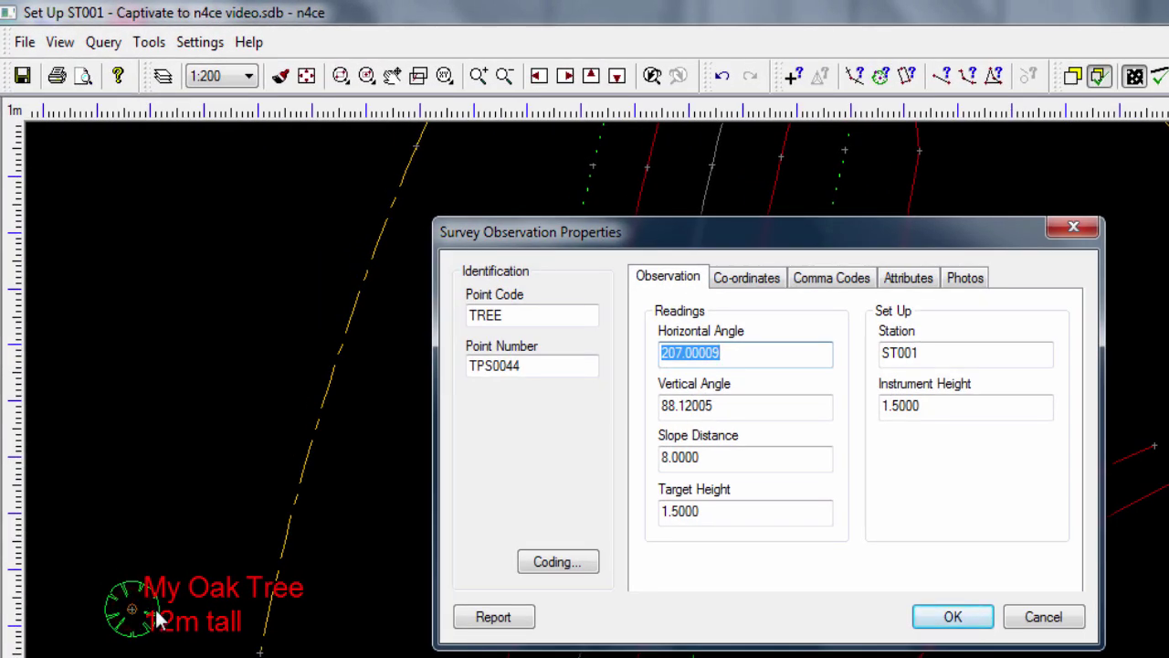
pyautogui.click(574, 567)
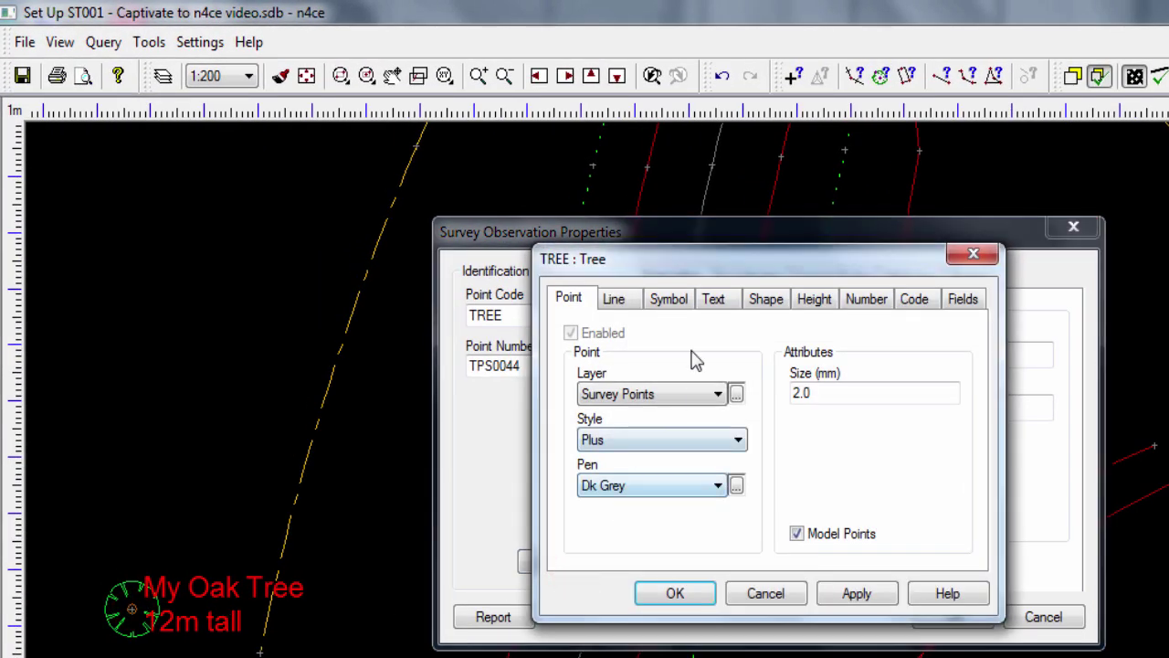
pyautogui.click(685, 300)
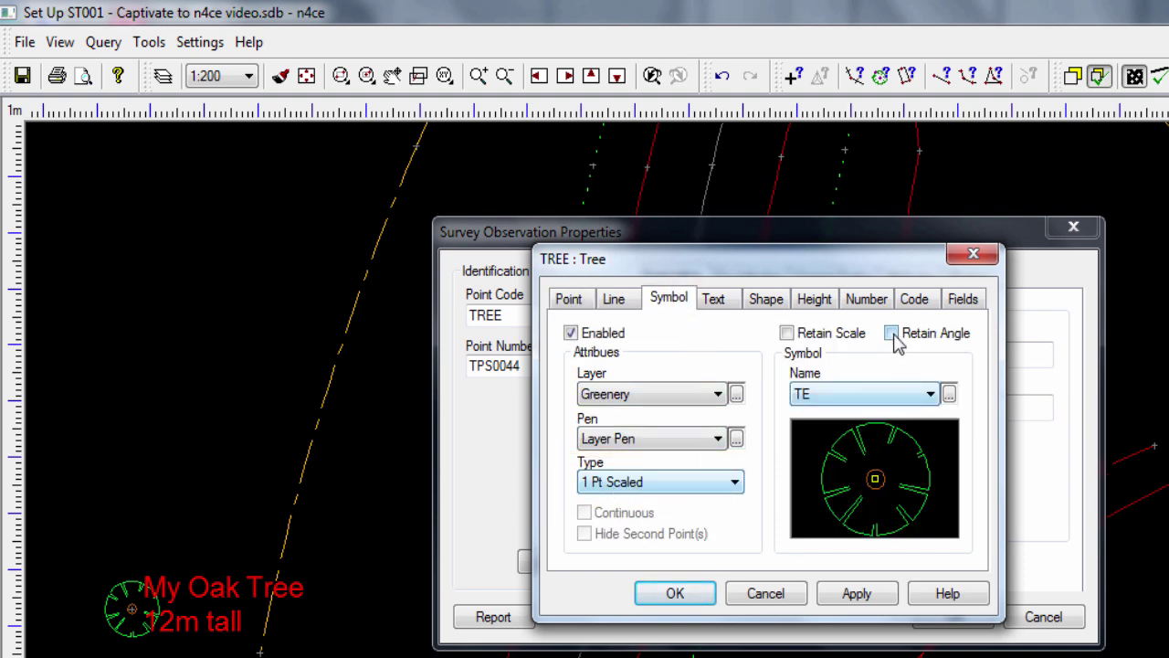
pyautogui.click(961, 301)
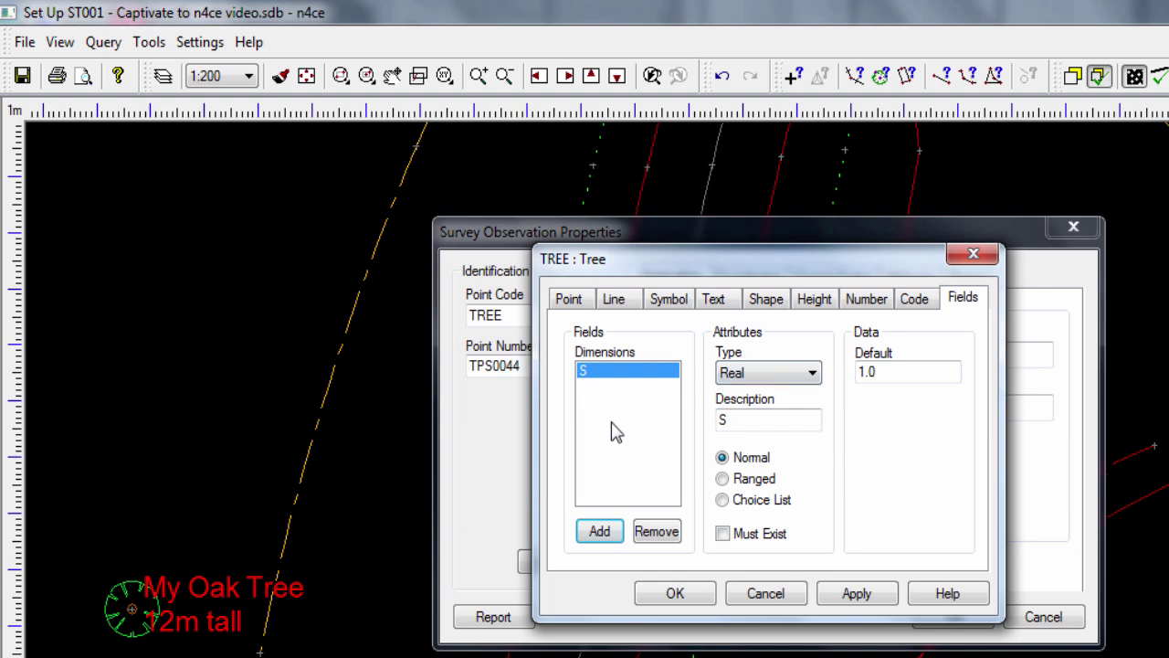
pyautogui.click(675, 592)
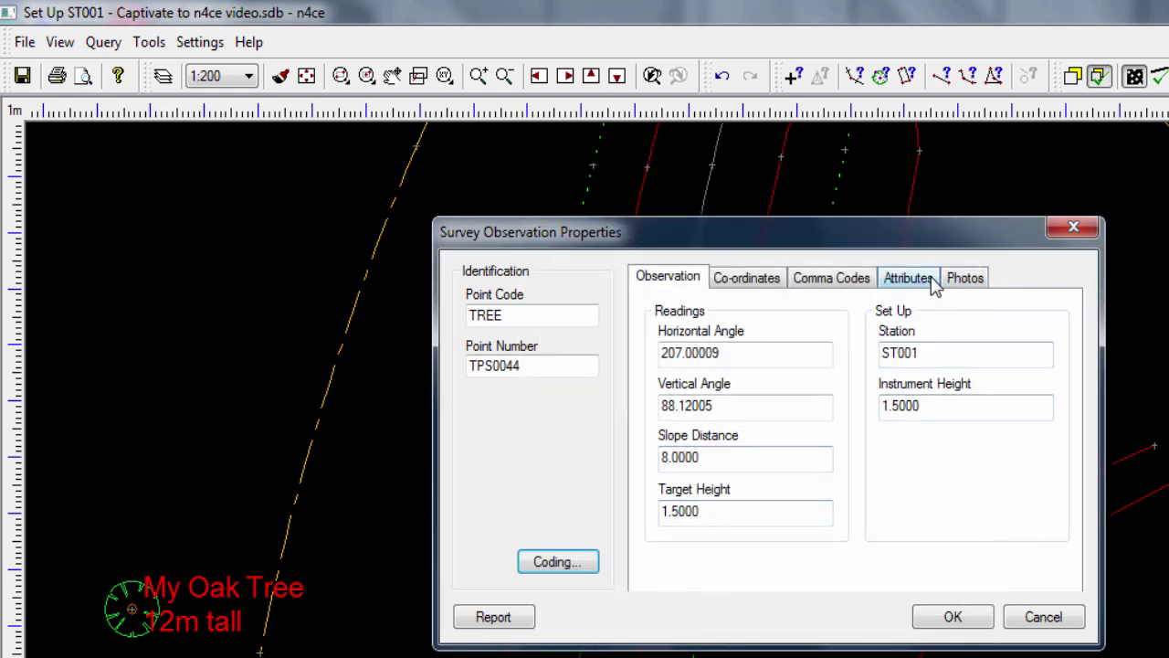
# Step: Show TPS0044's attributes in n4ce, then open Captivate's attribute entry for the Tree code
pyautogui.click(916, 276)
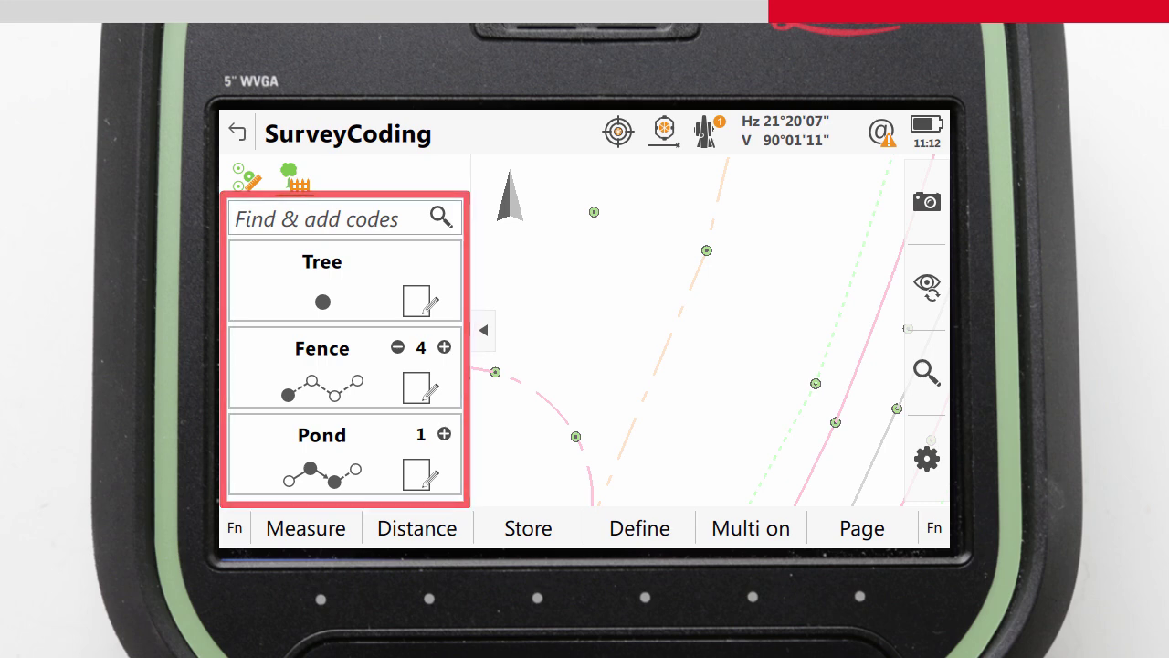
pyautogui.click(393, 264)
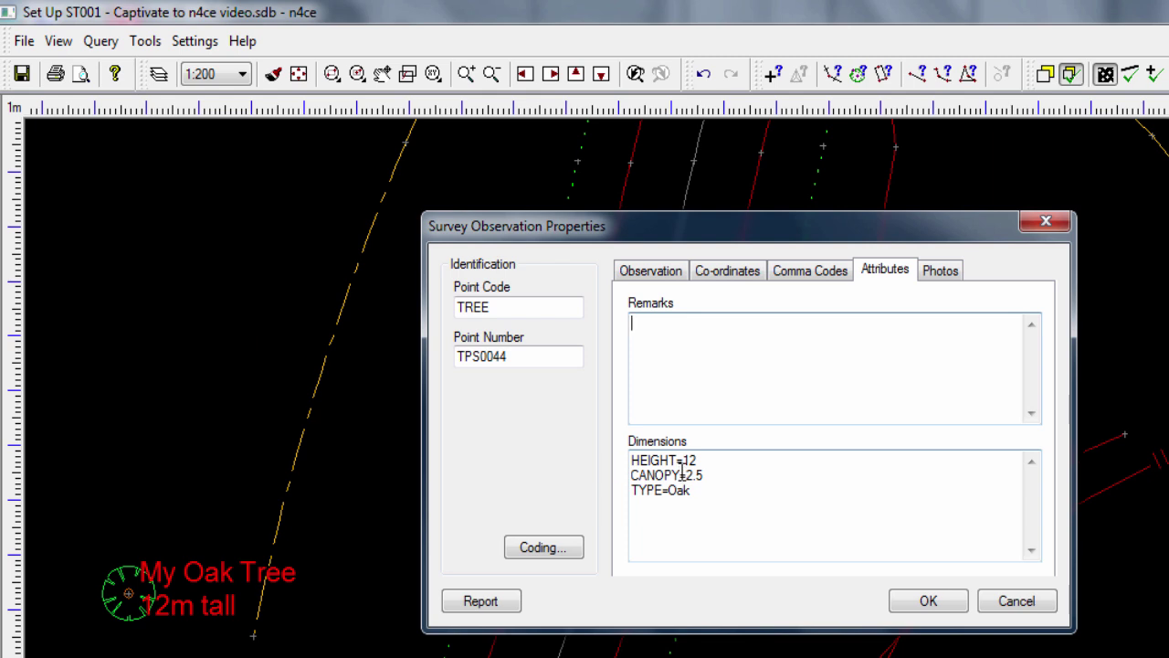
# Step: Rename the tree's CANOPY dimension to S so its symbol scales up
pyautogui.click(681, 471)
pyautogui.doubleClick(681, 471)
pyautogui.moveTo(681, 471); pyautogui.dragTo(630, 475)
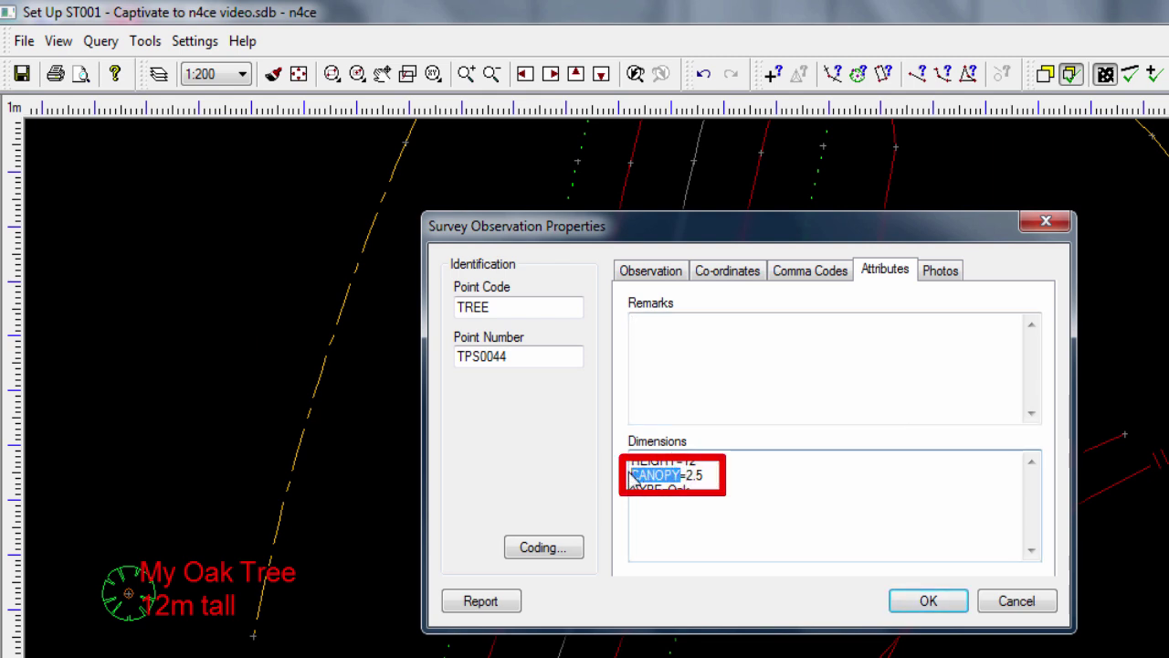
pyautogui.write('S')
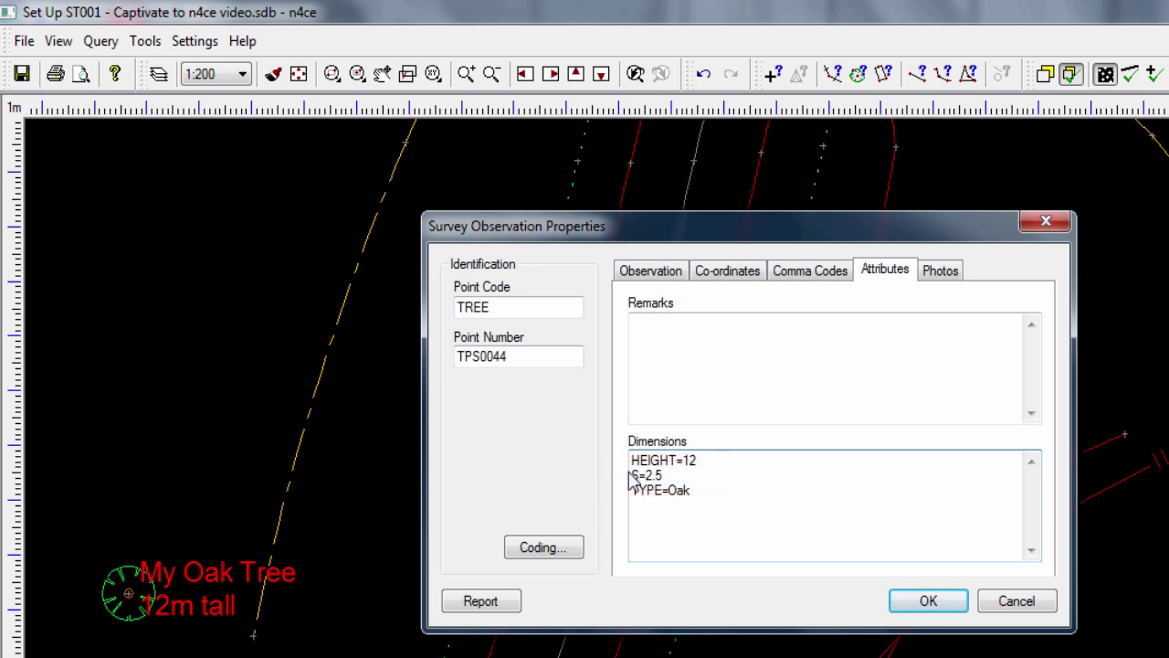
pyautogui.click(926, 600)
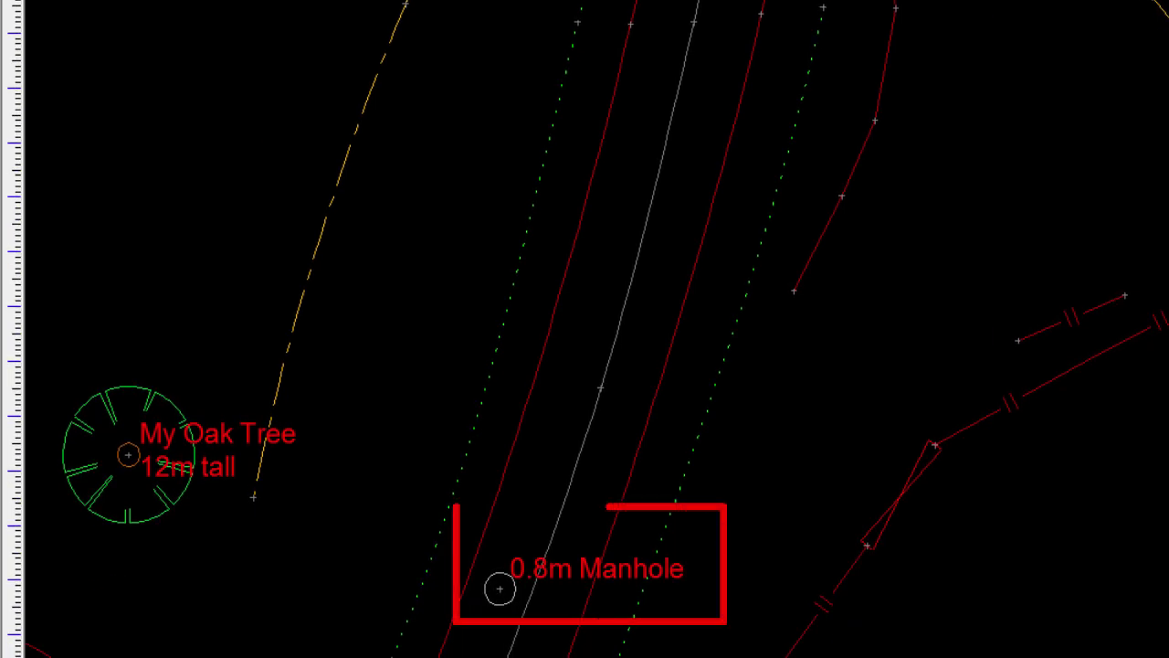
# Step: Rename the manhole's DIAMETER dimension to D and change its label to %D%m Manhole
pyautogui.doubleClick(500, 590)
pyautogui.click(885, 131)
pyautogui.moveTo(692, 320); pyautogui.dragTo(598, 304)
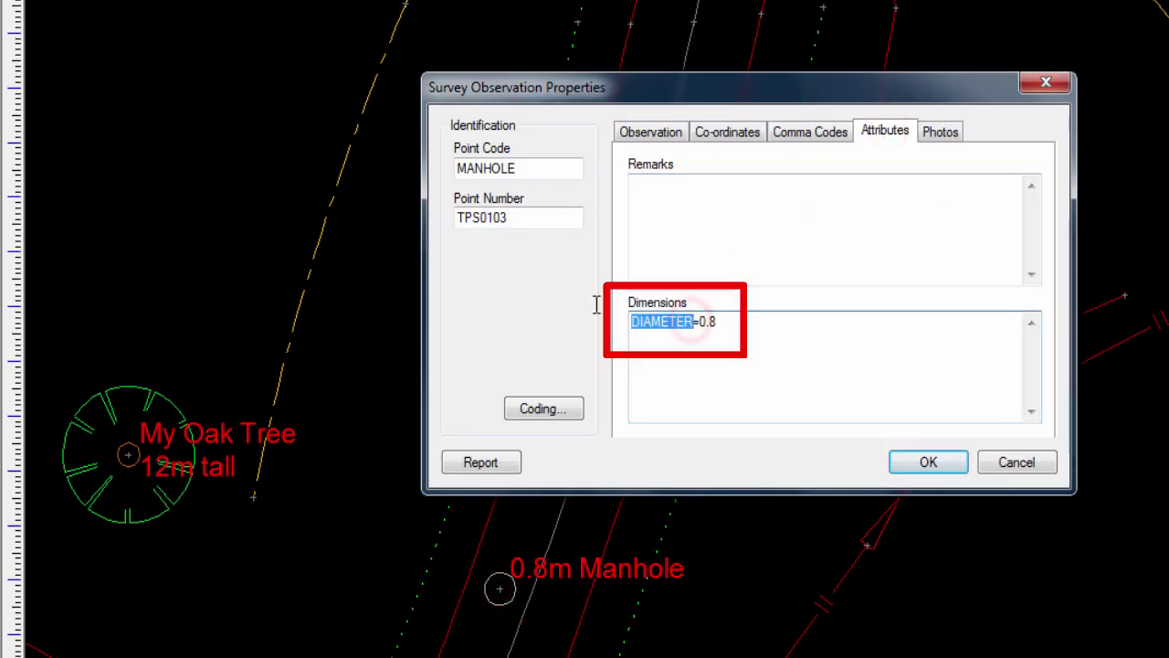
pyautogui.write('D')
pyautogui.click(543, 408)
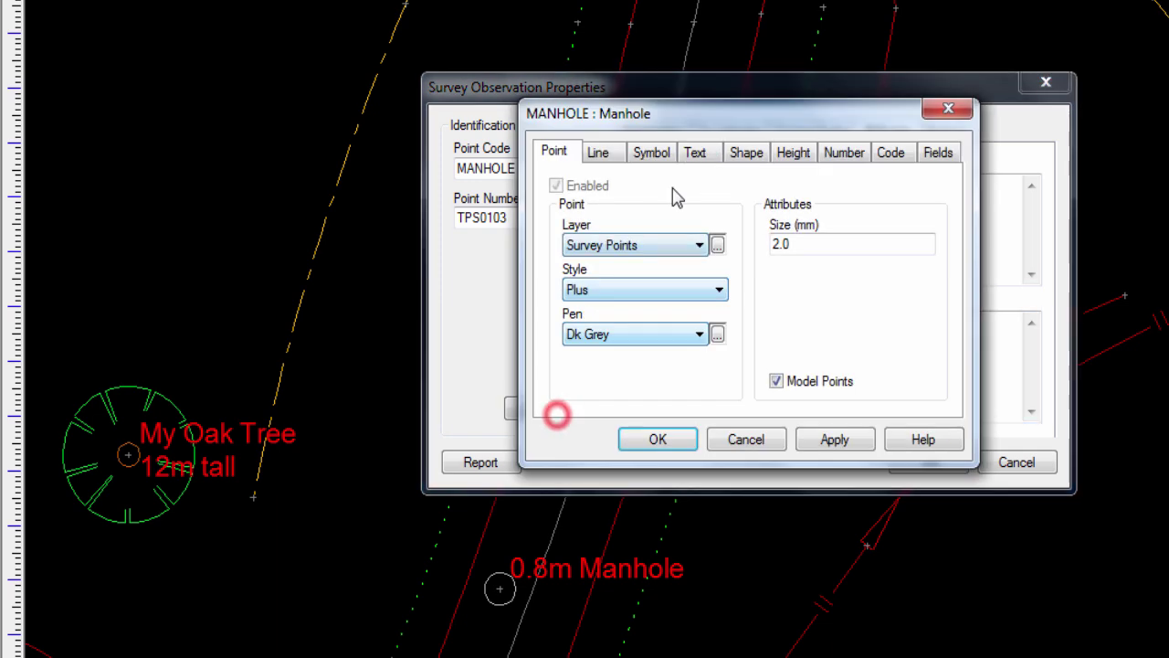
pyautogui.click(694, 150)
pyautogui.moveTo(637, 377); pyautogui.dragTo(582, 358)
pyautogui.press('Delete')
pyautogui.click(655, 438)
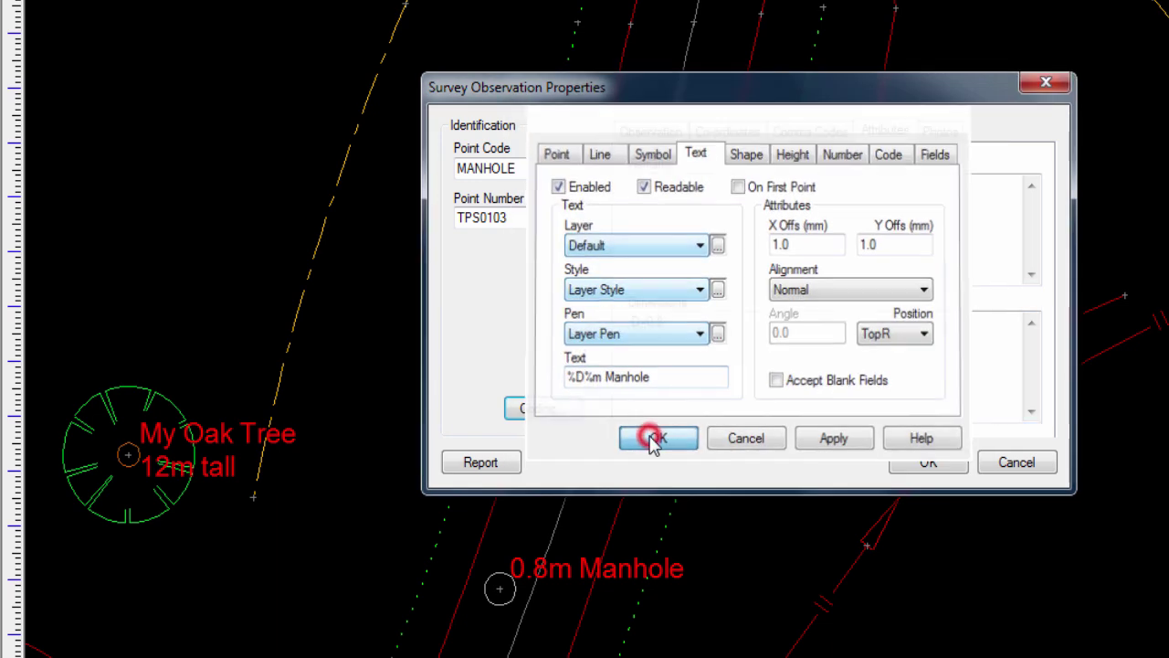
pyautogui.click(930, 466)
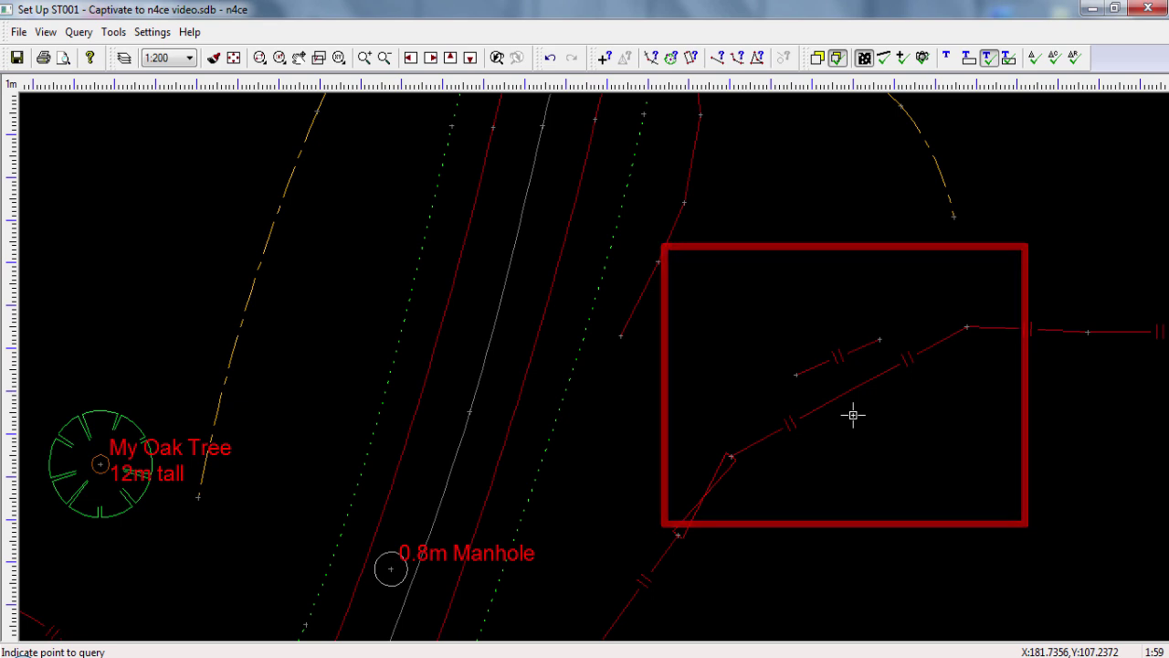
# Step: In the observation table, append _002 to the FENCE codes of rows 12 and 13
pyautogui.click(1092, 8)
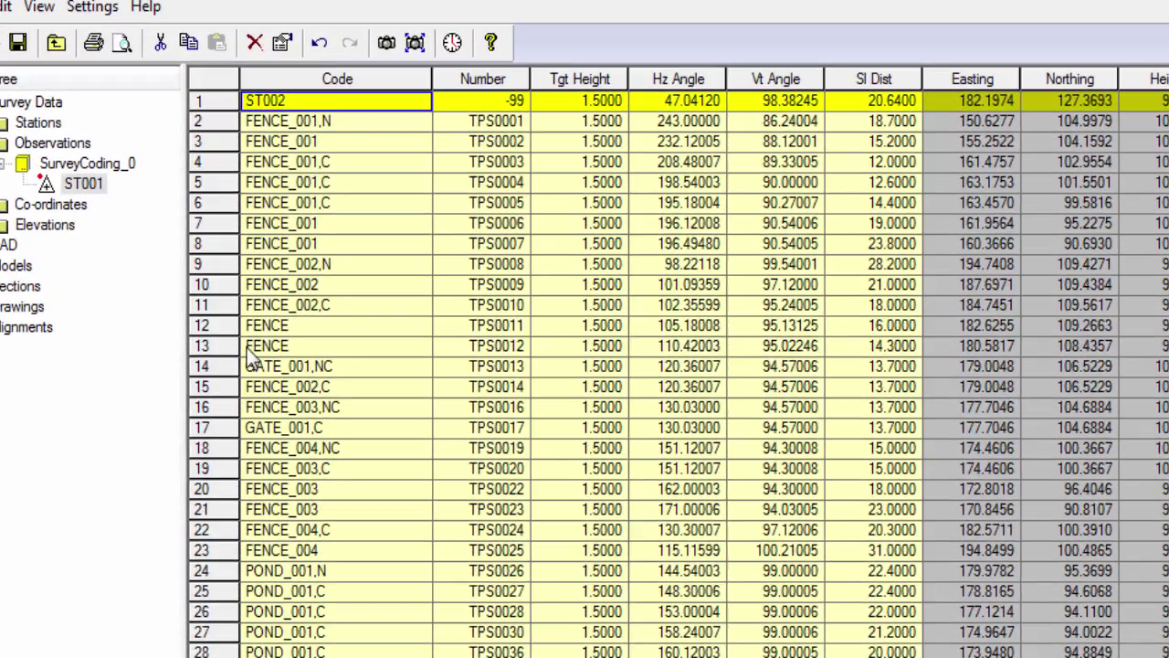
pyautogui.click(266, 260)
pyautogui.write('_002')
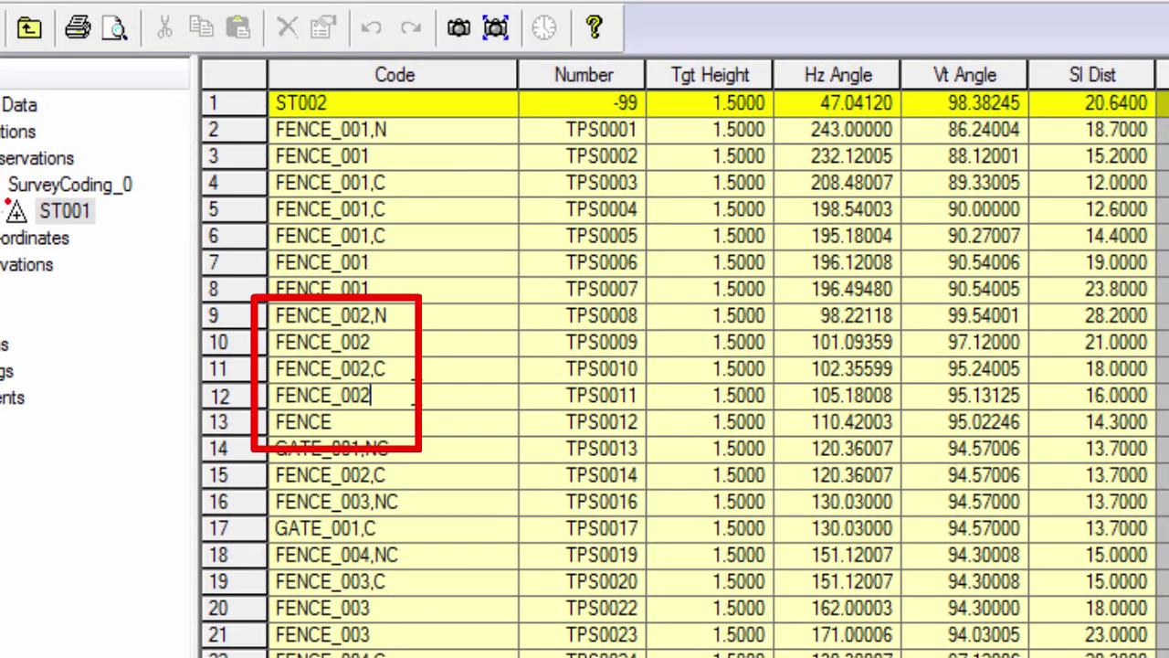
pyautogui.click(402, 422)
pyautogui.write('_002')
# Step: Add ,C to both codes so they read FENCE_002,C, and return to the plan drawing
pyautogui.click(425, 398)
pyautogui.click(426, 399)
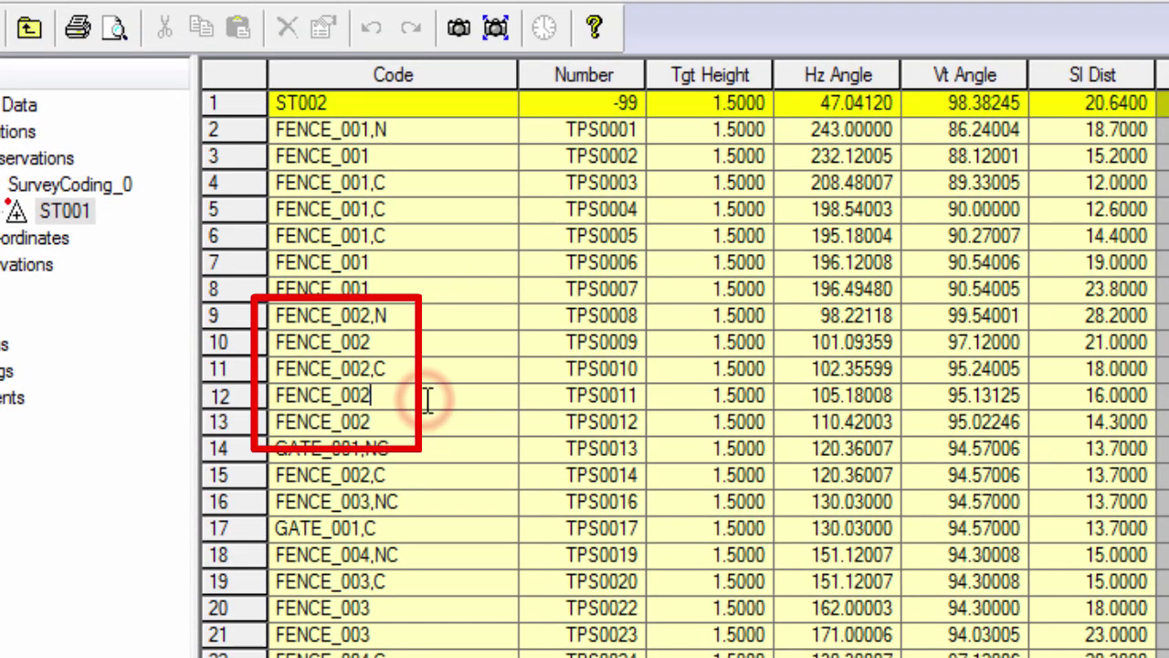
pyautogui.write(',C')
pyautogui.click(408, 426)
pyautogui.click(408, 427)
pyautogui.write(',C')
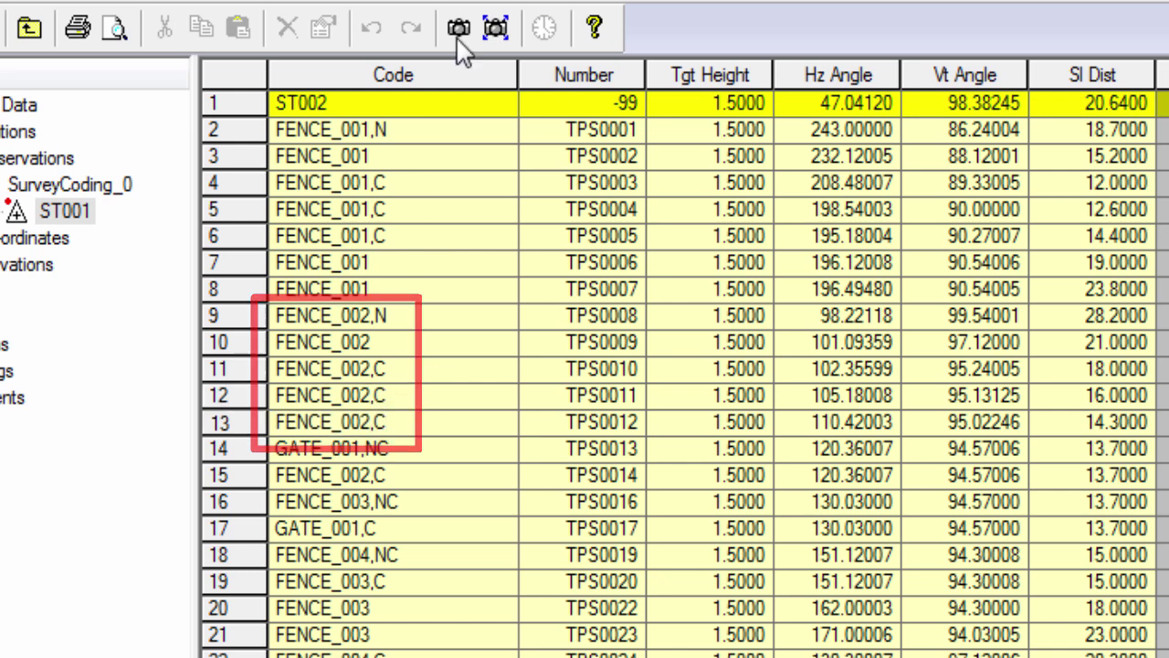
pyautogui.click(493, 27)
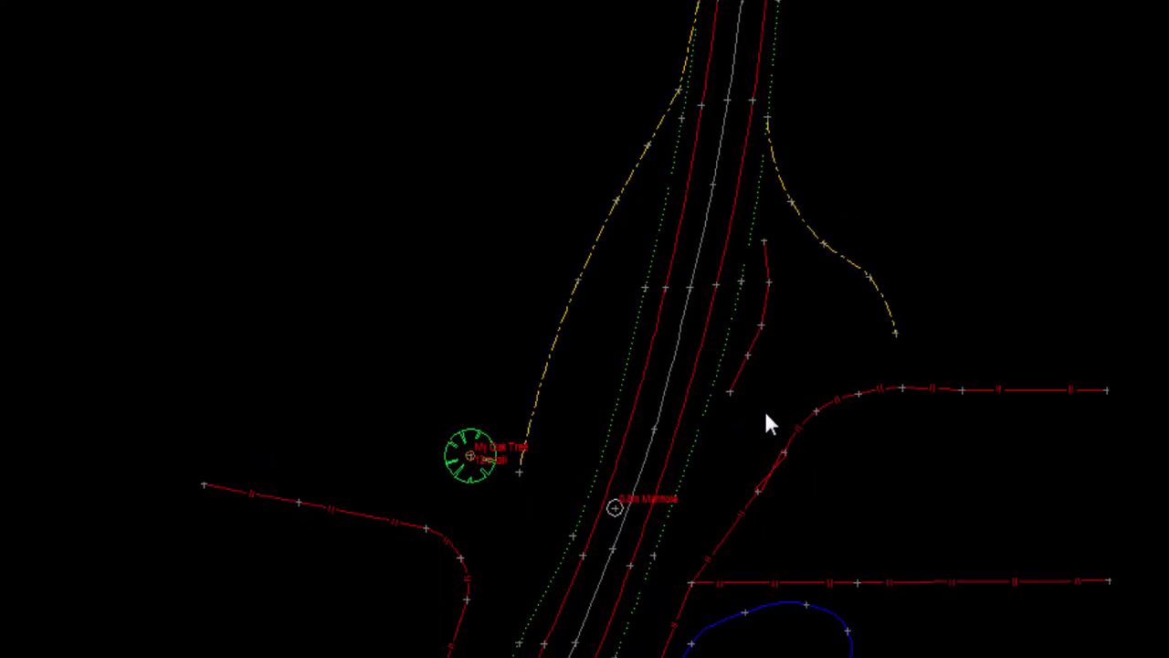
pyautogui.scroll(5, 694, 400)
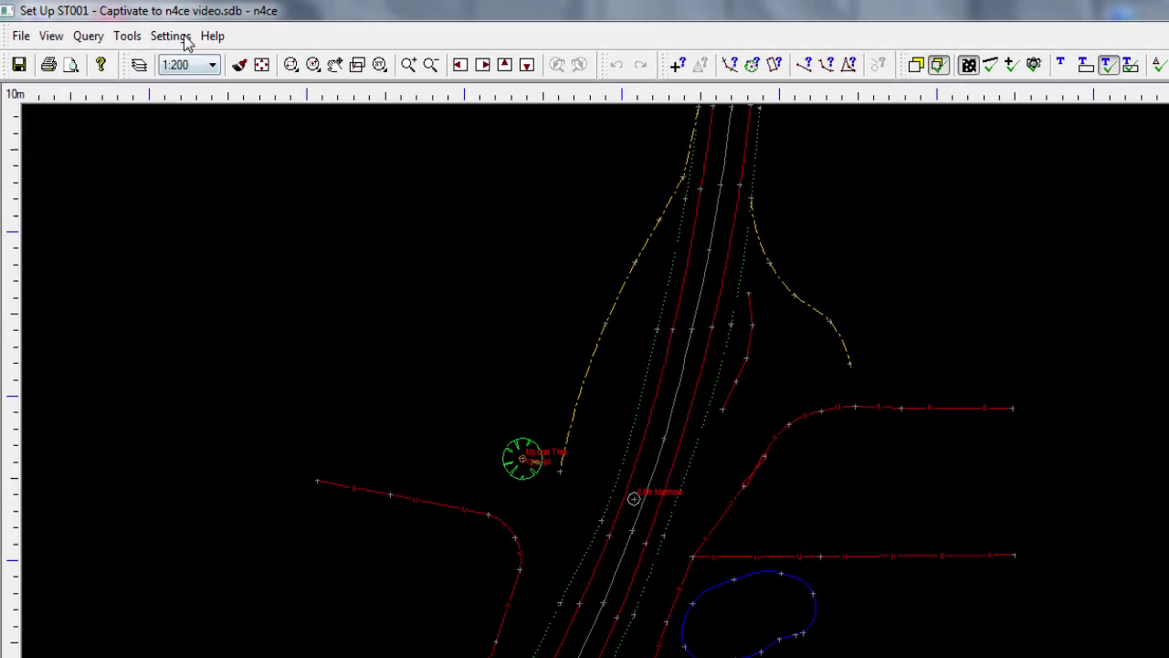
# Step: Show the Survey Code Prefixes from Settings > Display > Codes with its Export formats menu
pyautogui.click(178, 36)
pyautogui.click(233, 213)
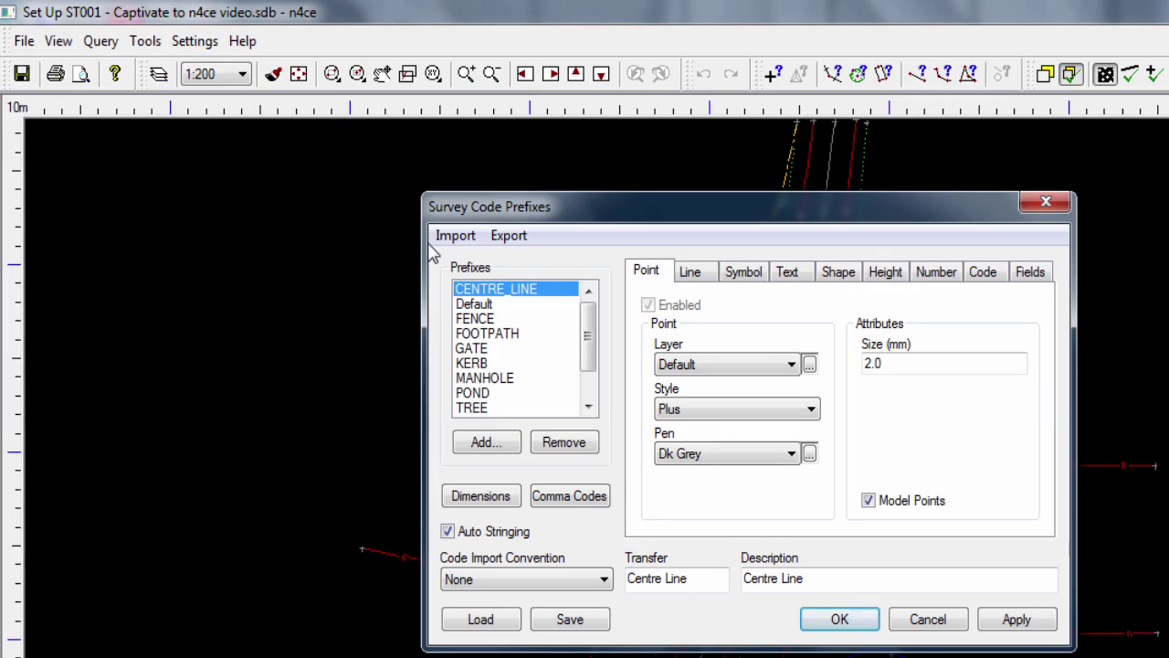
pyautogui.click(509, 235)
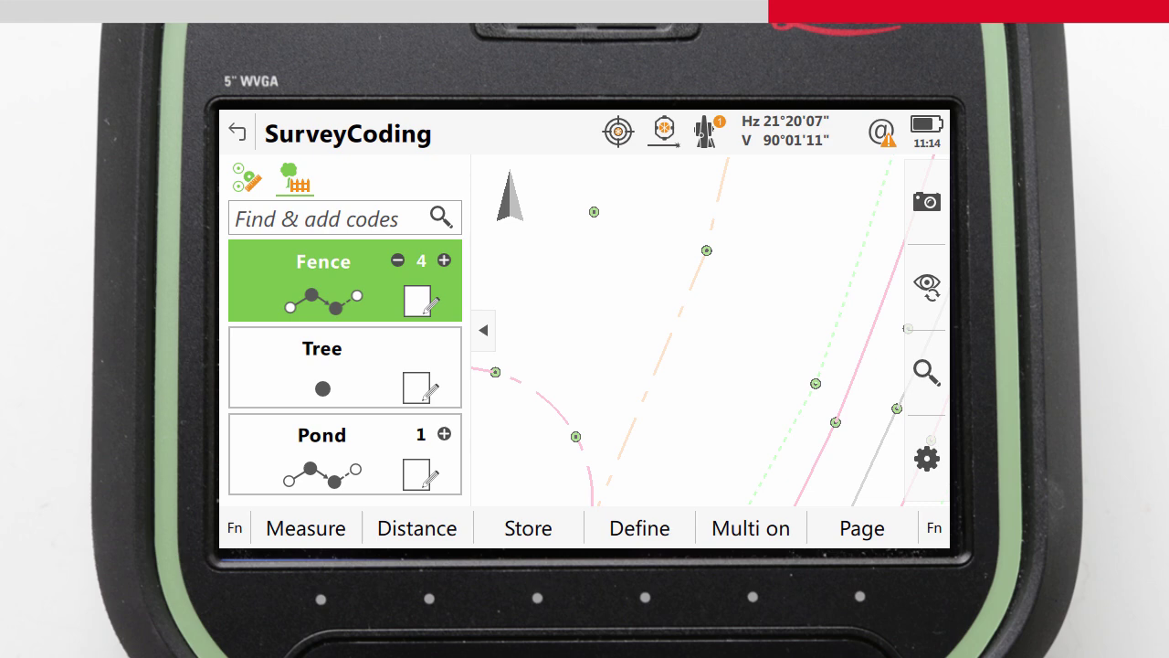
# Step: Show Captivate's free code list through My TS Favourites > Select free code
pyautogui.click(939, 127)
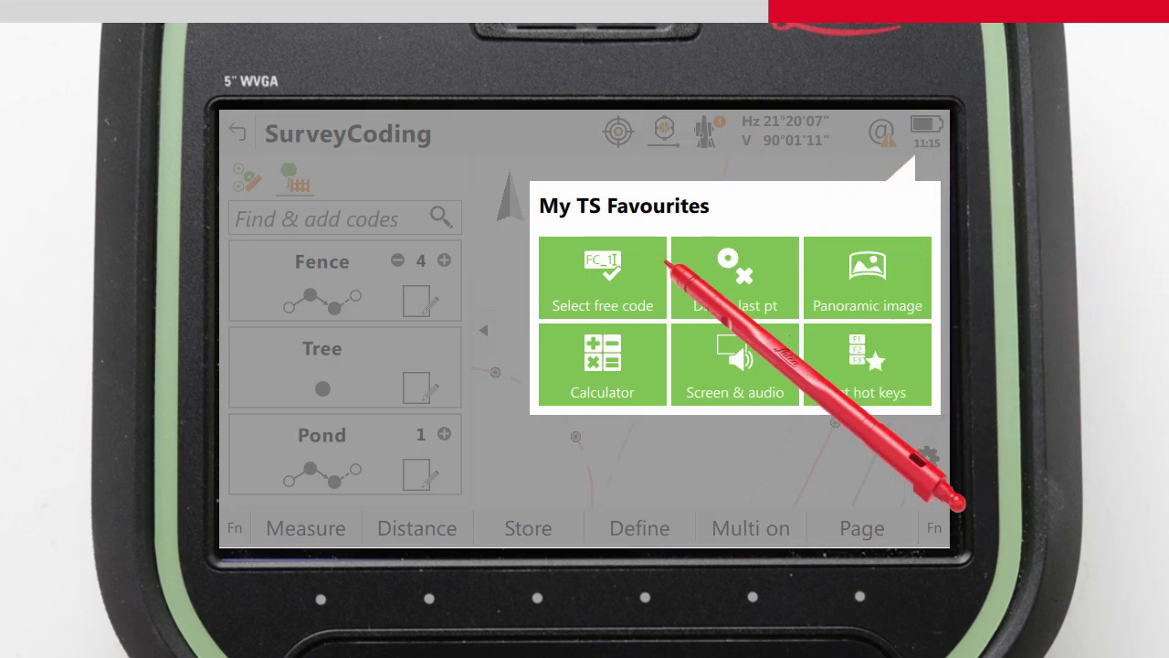
pyautogui.click(647, 270)
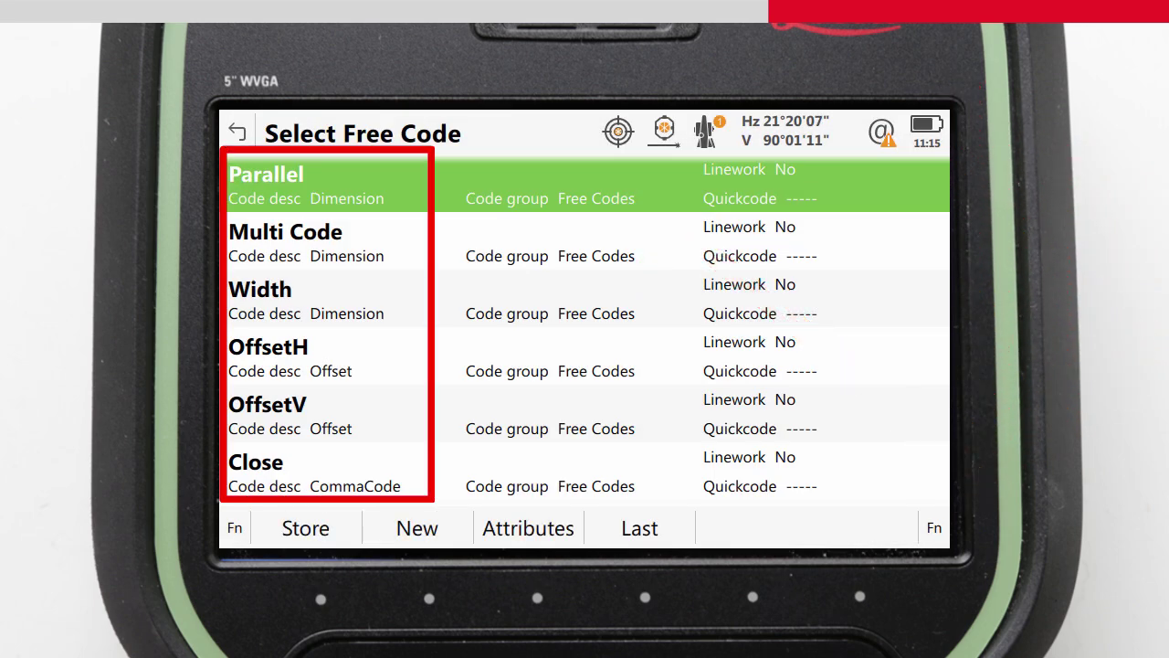